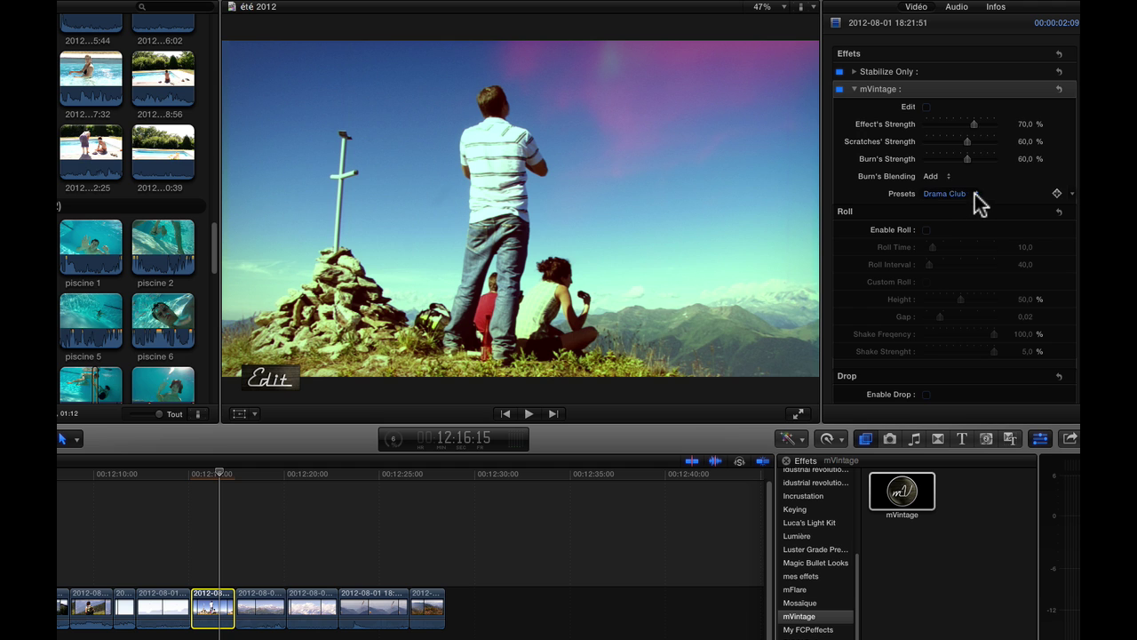
Apply the B&W Camera preset of the mVintage effect to the selected clip and play it back from its start
{"action": "left_click", "coordinate": [967, 204]}
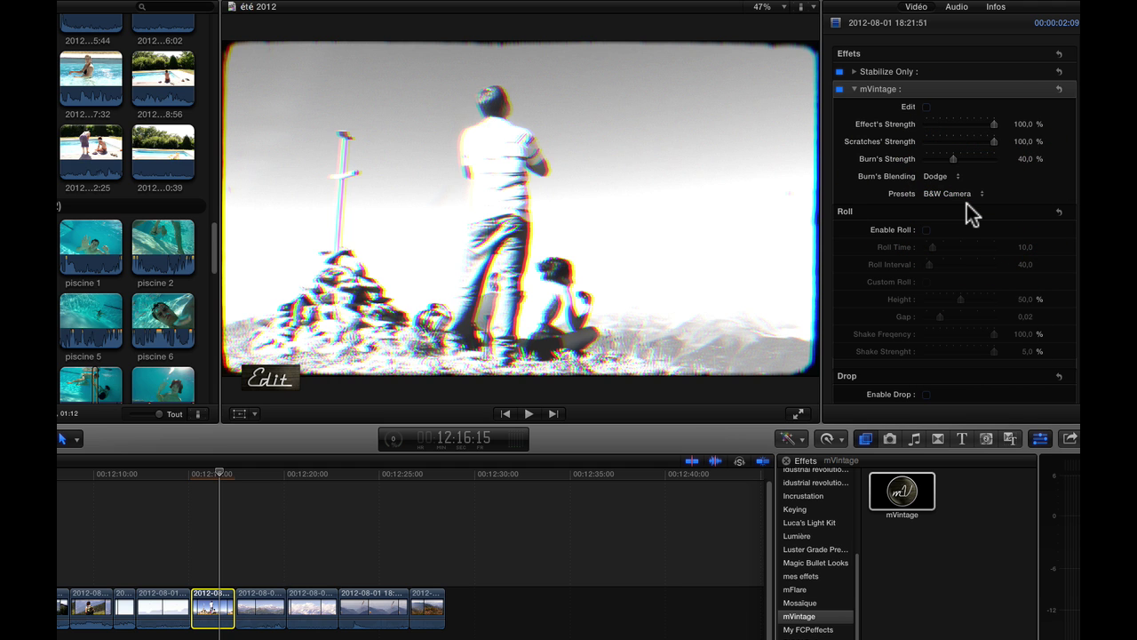
{"action": "left_click", "coordinate": [185, 476]}
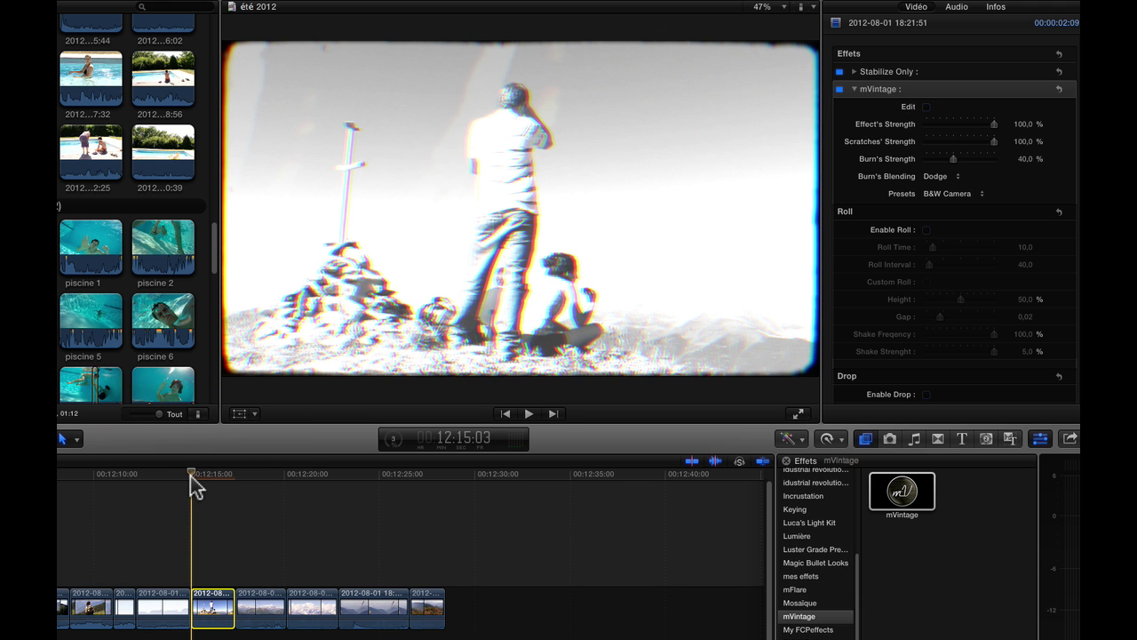
{"action": "key", "text": "space"}
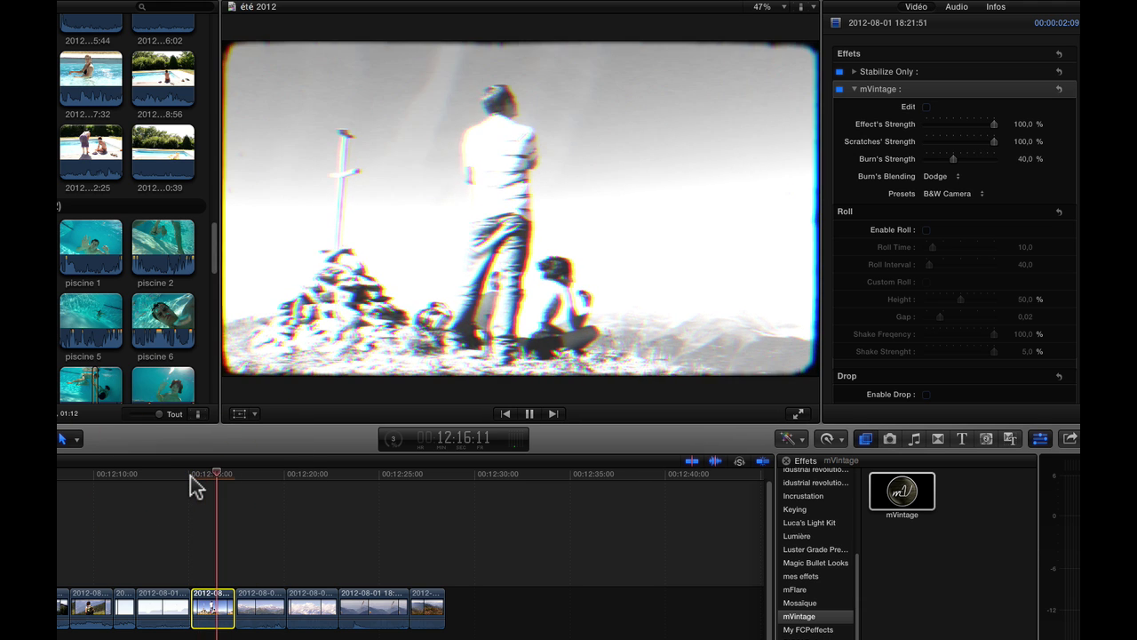
{"action": "key", "text": "space"}
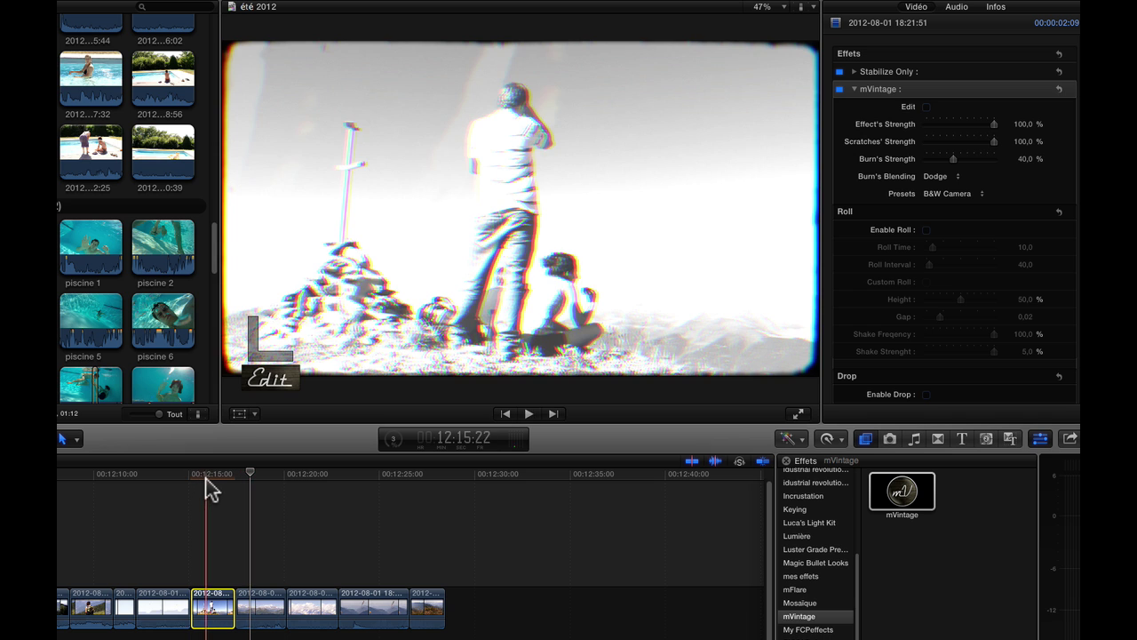
{"action": "key", "text": "space"}
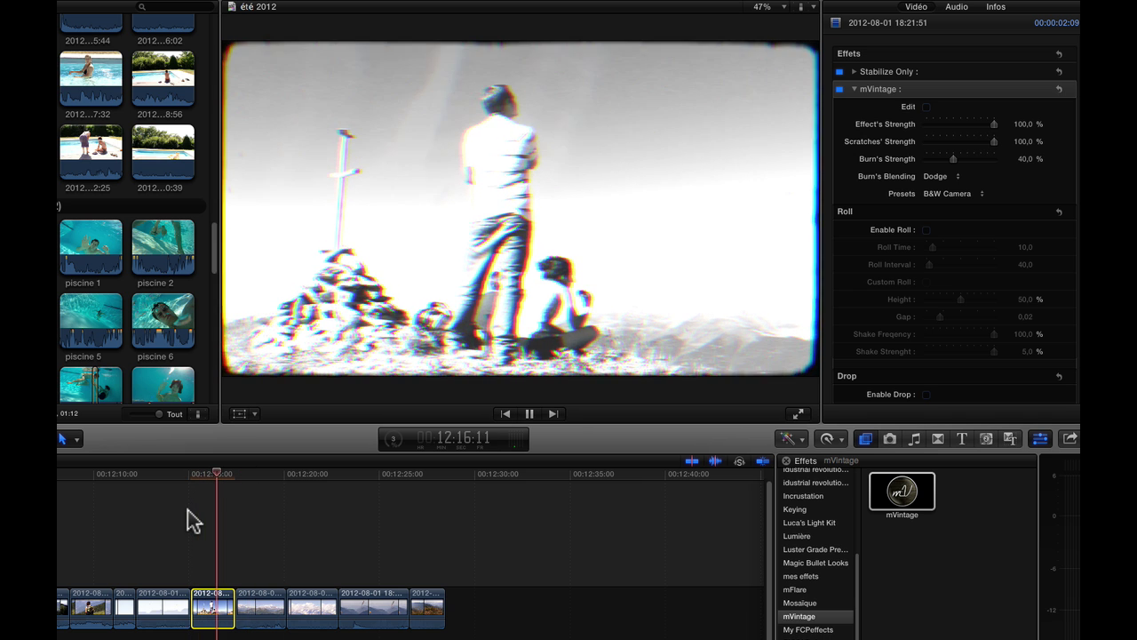
{"action": "key", "text": "space"}
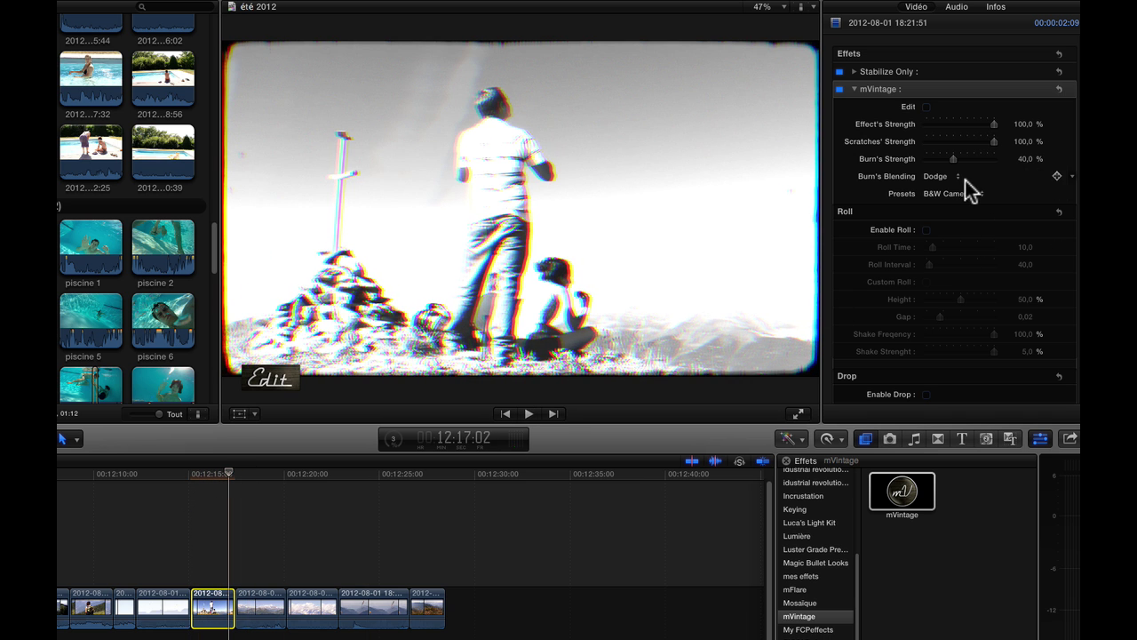
Switch the mVintage preset to Velvia, replace it with Brown Delight and play the clip to preview the look
{"action": "left_click", "coordinate": [974, 193]}
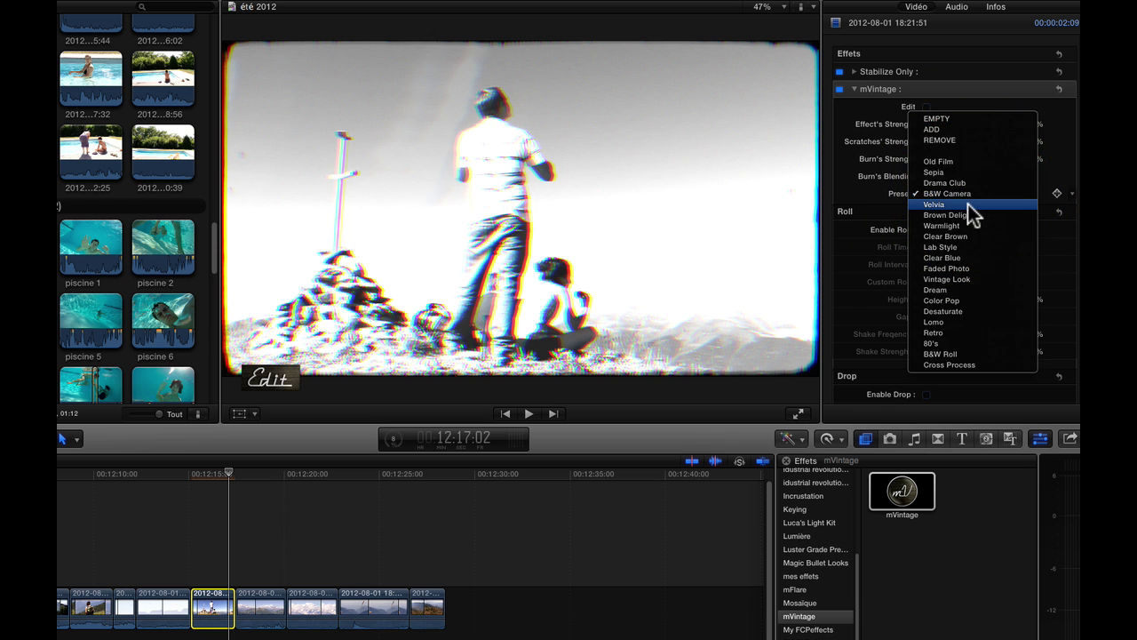
{"action": "left_click", "coordinate": [967, 205]}
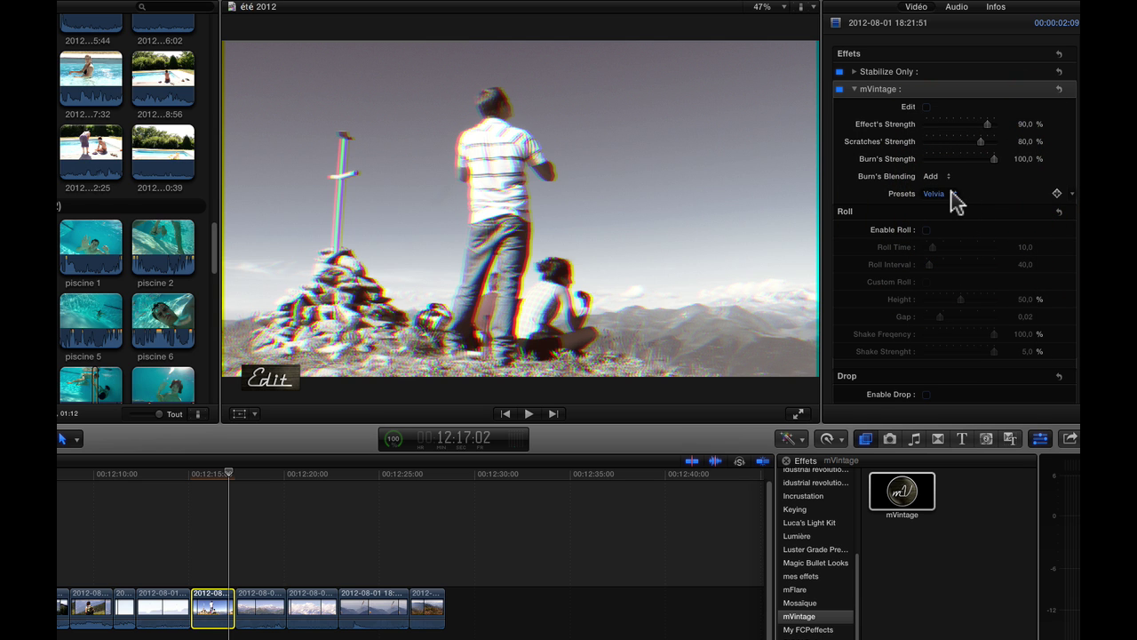
{"action": "left_click", "coordinate": [952, 192]}
{"action": "left_click", "coordinate": [948, 206]}
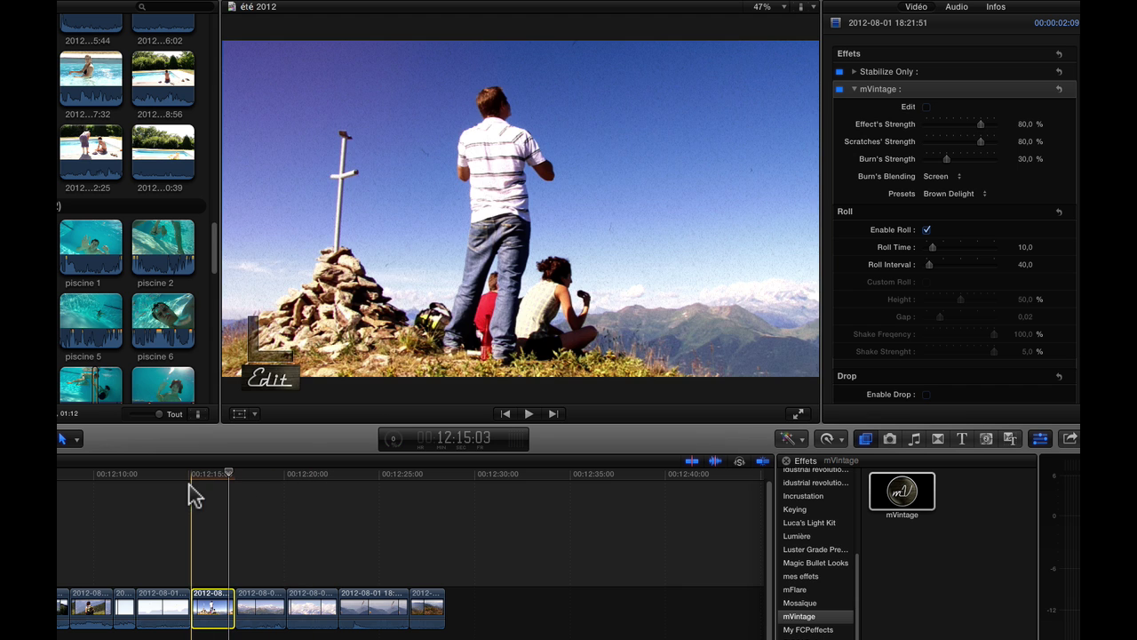
{"action": "key", "text": "space"}
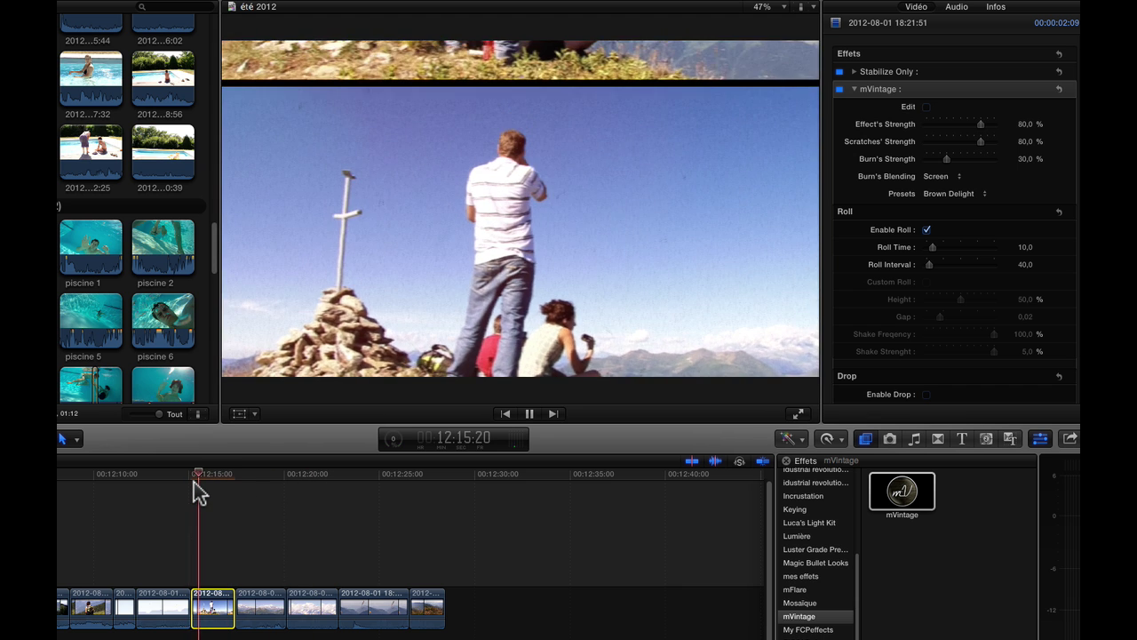
{"action": "key", "text": "space"}
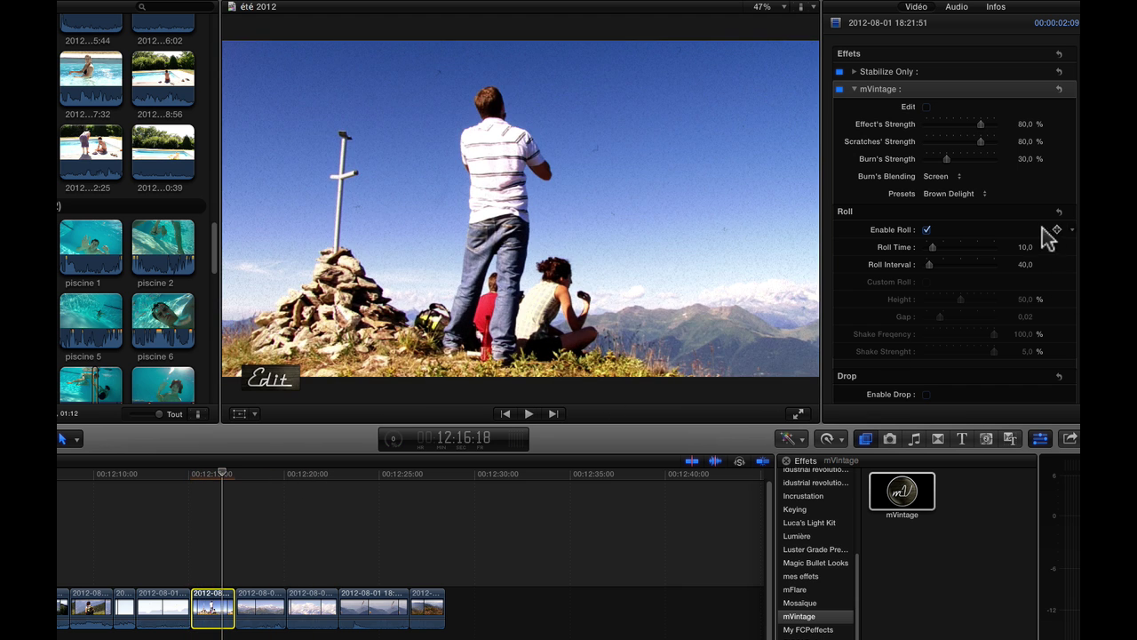
Change the mVintage preset to Clear Brown and play the clip from its start
{"action": "left_click_drag", "start_coordinate": [980, 197], "coordinate": [971, 223]}
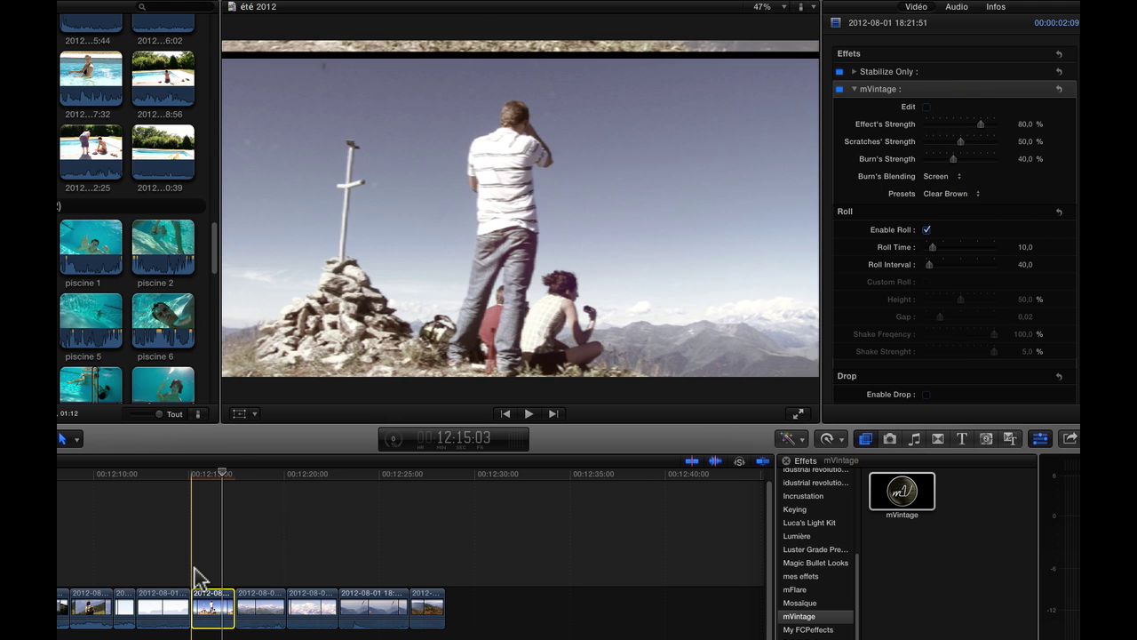
{"action": "key", "text": "space"}
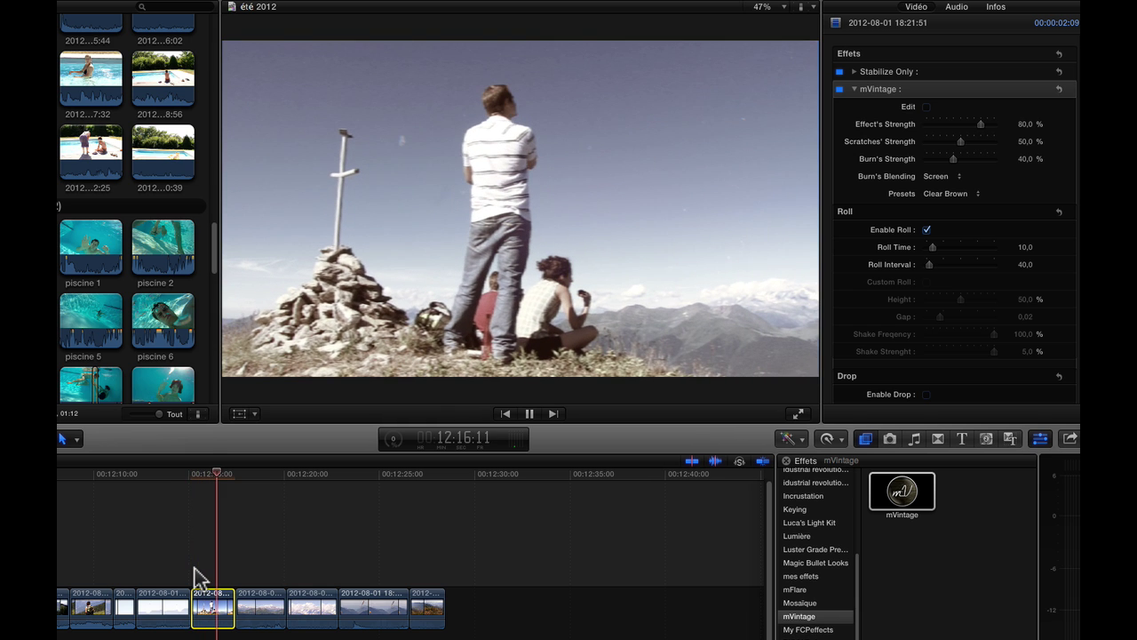
{"action": "key", "text": "space"}
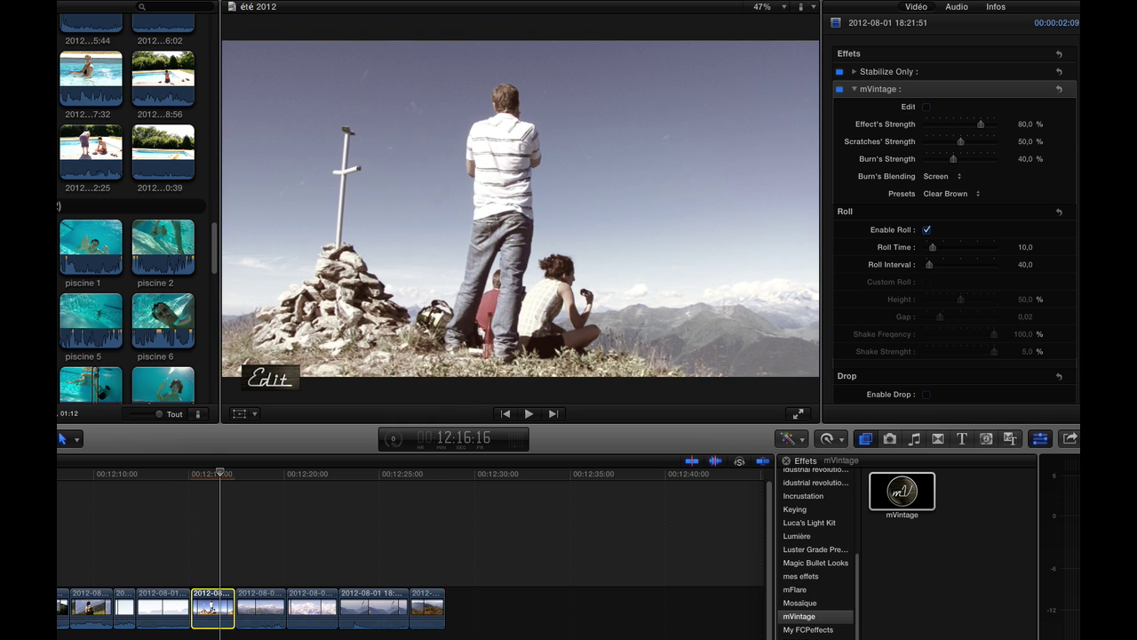
Change the mVintage preset to Vintage Look and play the clip to preview it
{"action": "left_click", "coordinate": [977, 195]}
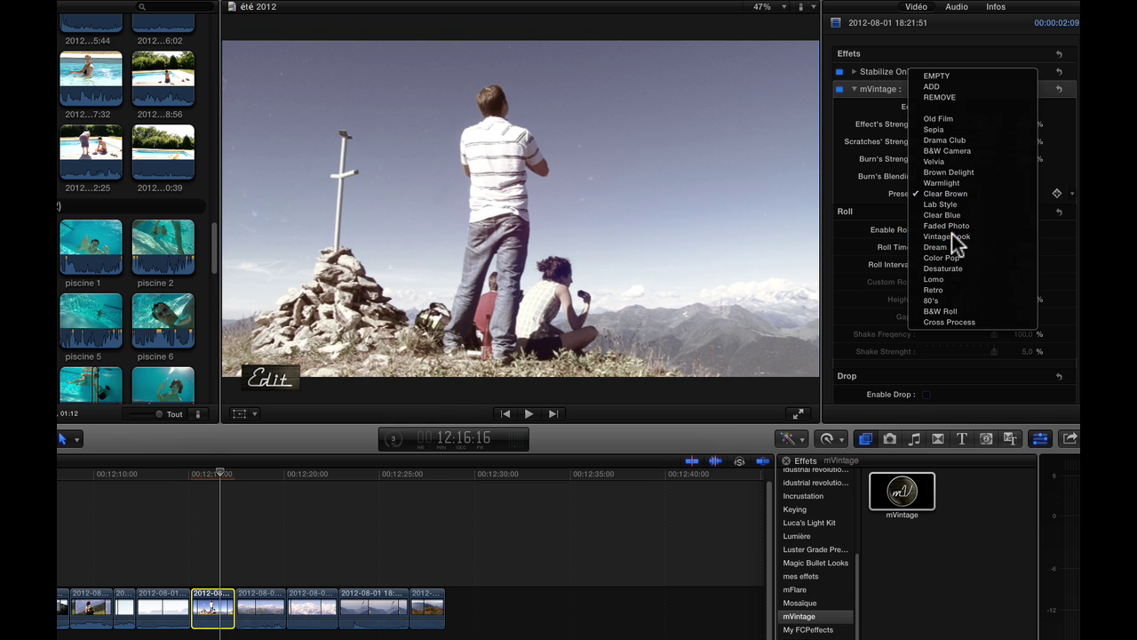
{"action": "left_click", "coordinate": [952, 237]}
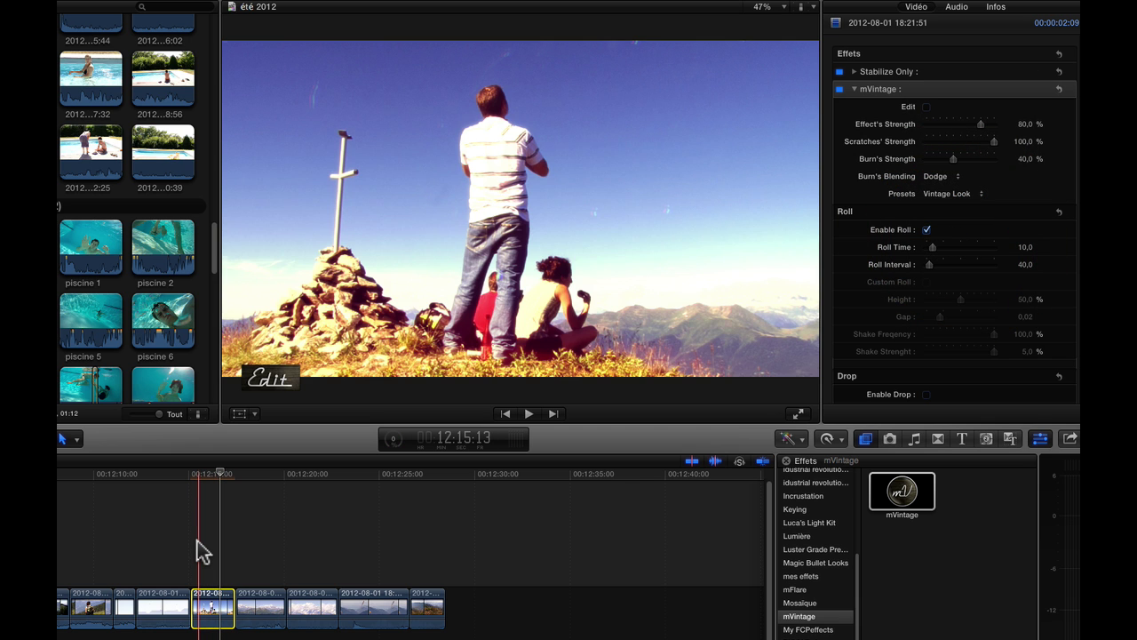
{"action": "key", "text": "space"}
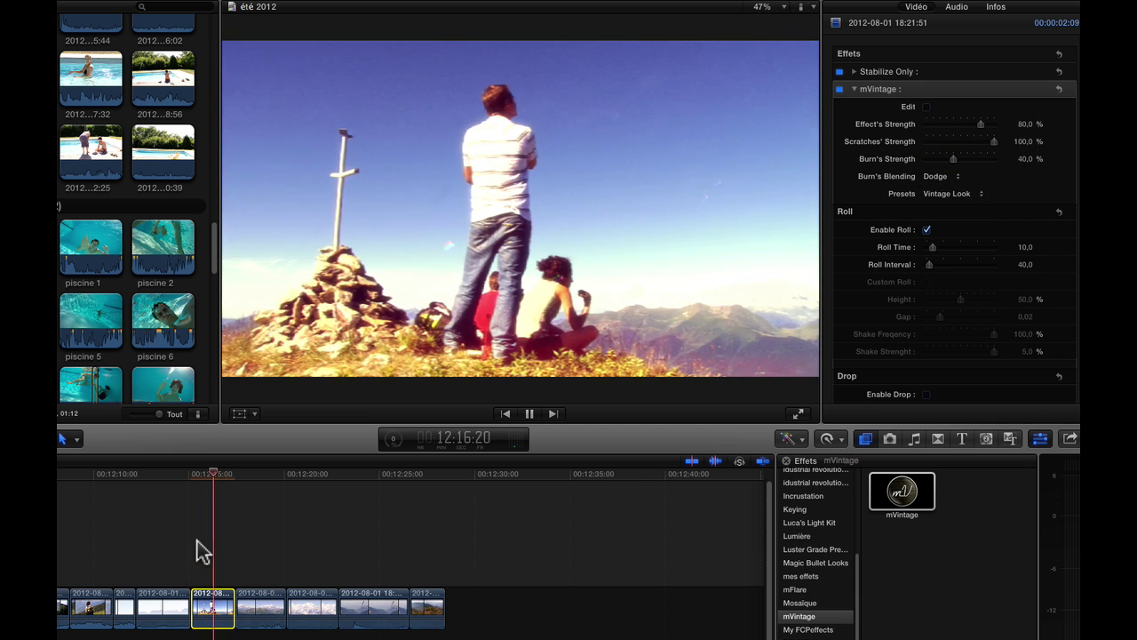
{"action": "key", "text": "space"}
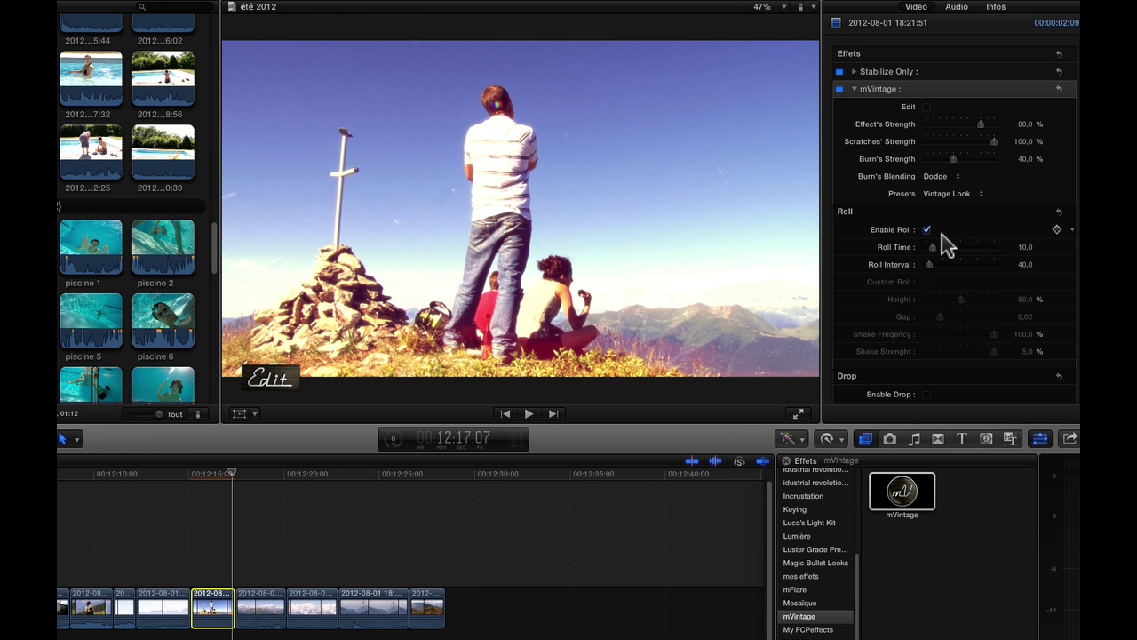
Reset the mVintage effect with the EMPTY preset and launch its editor through the Edit option
{"action": "left_click", "coordinate": [982, 194]}
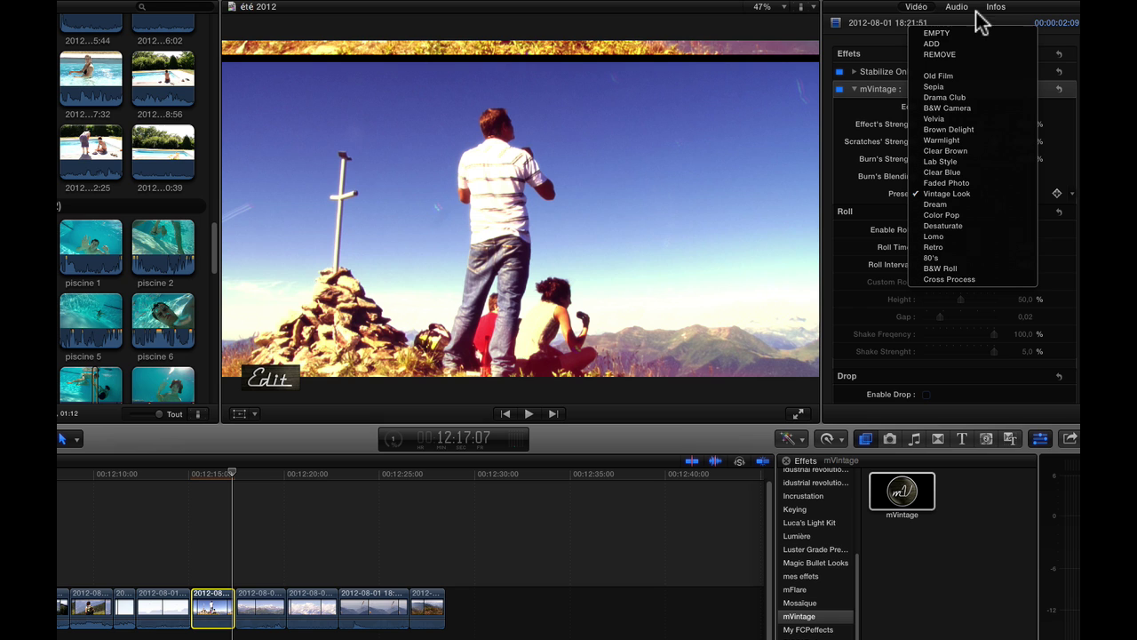
{"action": "left_click", "coordinate": [952, 35]}
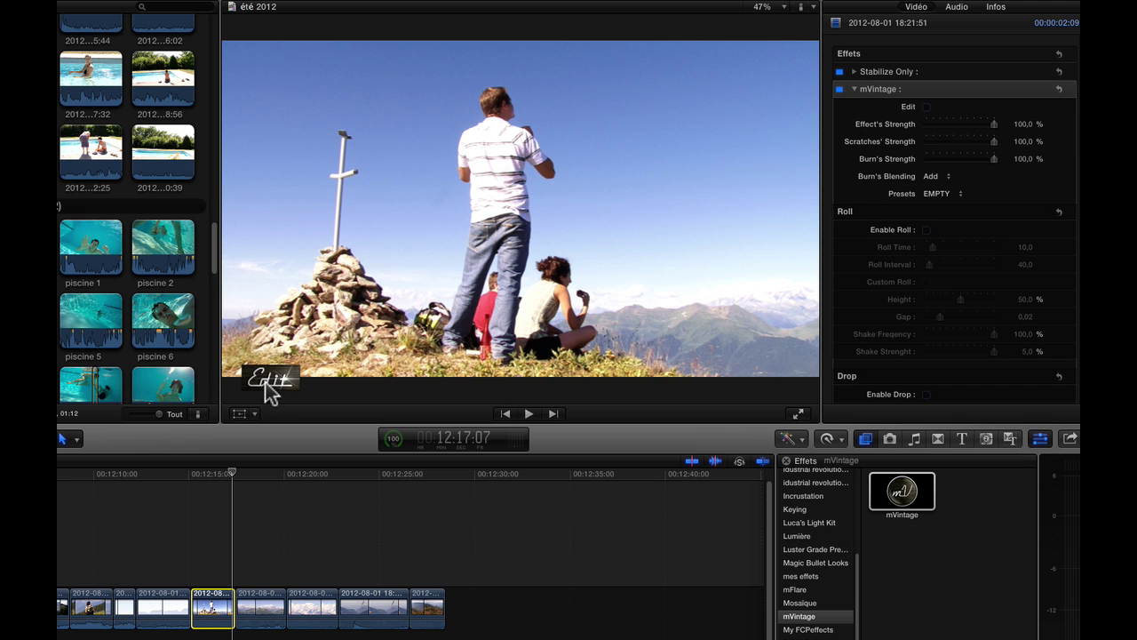
{"action": "left_click", "coordinate": [926, 107]}
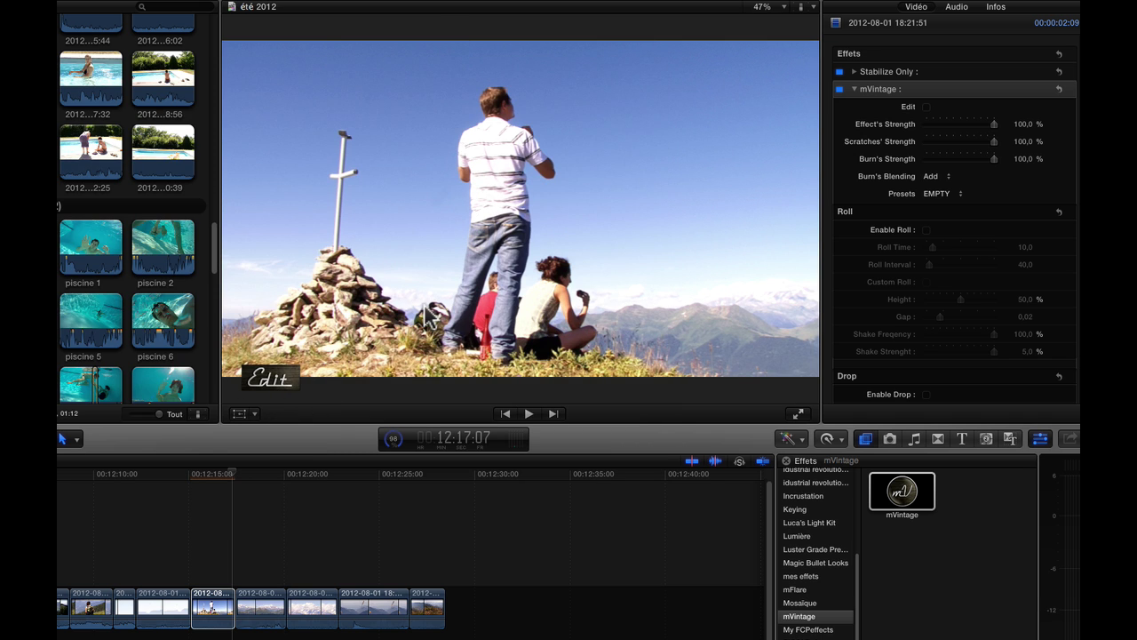
Switch to the mVintage application and reposition its window so the whole editor is in view
{"action": "key", "text": "super+Tab"}
{"action": "key", "text": "super+Tab"}
{"action": "key", "text": "super+Tab"}
{"action": "key", "text": "super+Tab"}
{"action": "key", "text": "super+Tab"}
{"action": "key", "text": "super+Tab"}
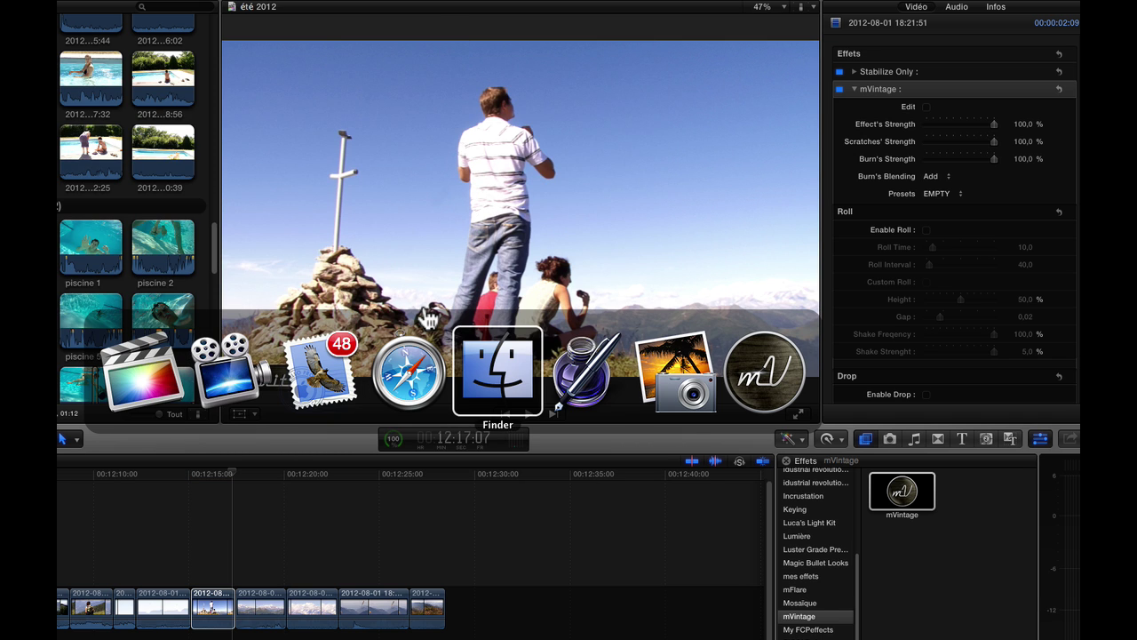
{"action": "key", "text": "super+Tab"}
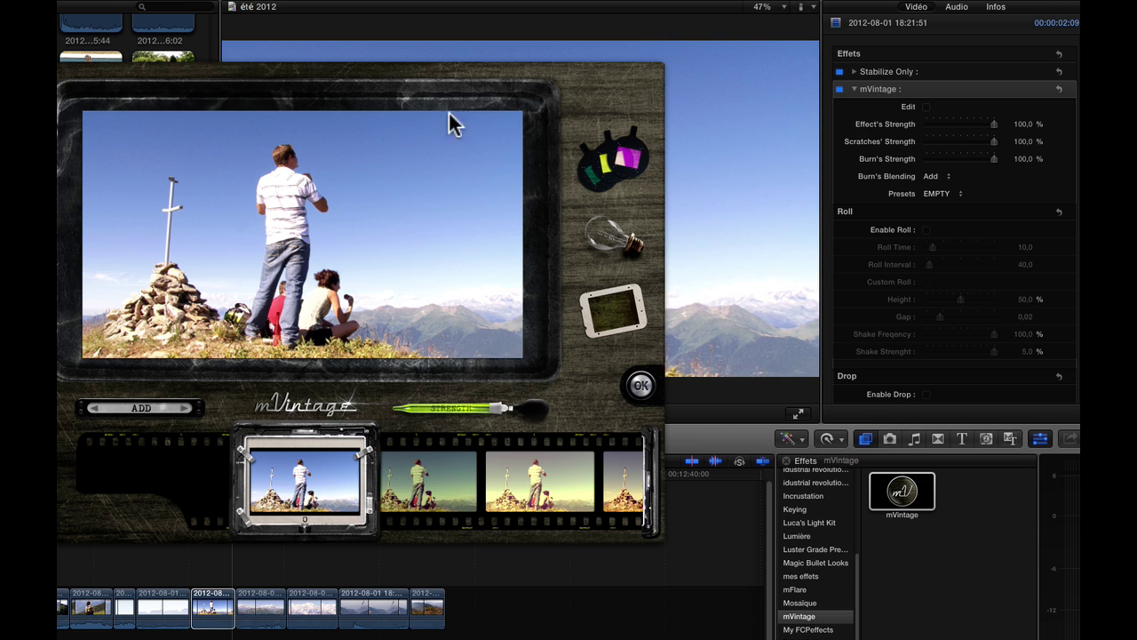
{"action": "left_click_drag", "start_coordinate": [435, 80], "coordinate": [617, 69]}
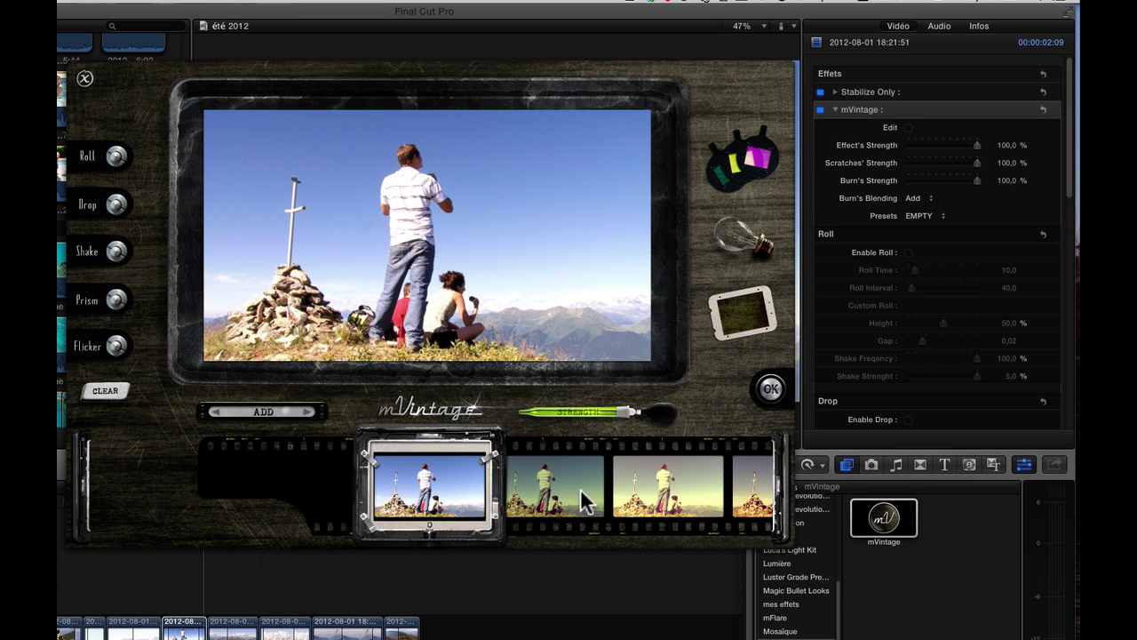
Open the color filters and browse through the film strip one by one up to filter 50
{"action": "left_click", "coordinate": [737, 165]}
{"action": "left_click", "coordinate": [552, 465]}
{"action": "left_click", "coordinate": [551, 472]}
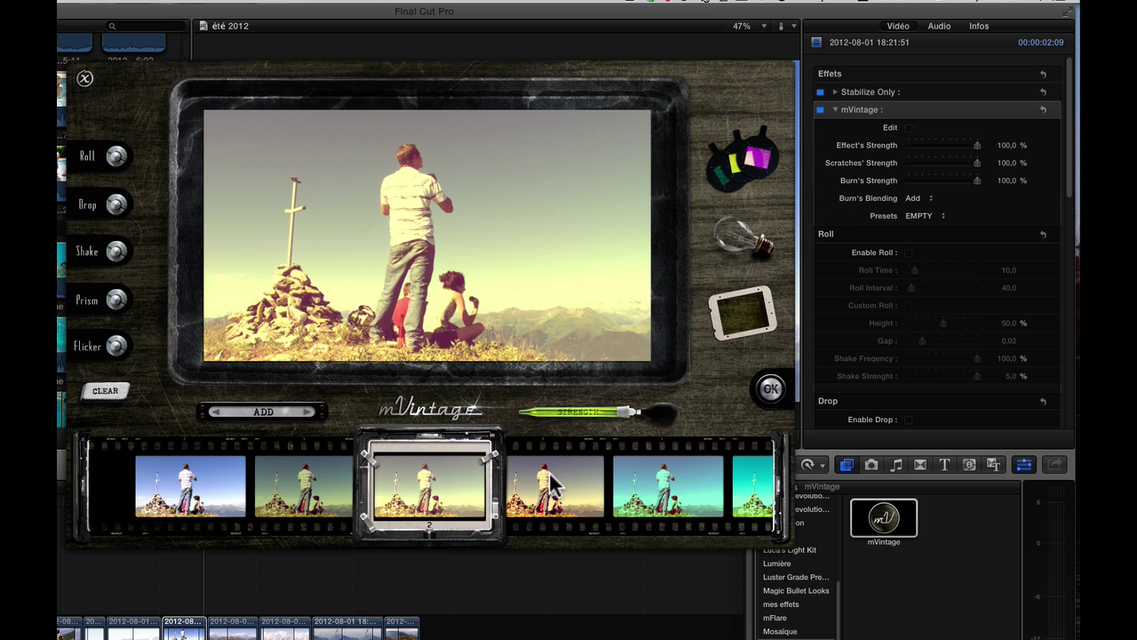
{"action": "left_click", "coordinate": [551, 480]}
{"action": "left_click", "coordinate": [550, 480]}
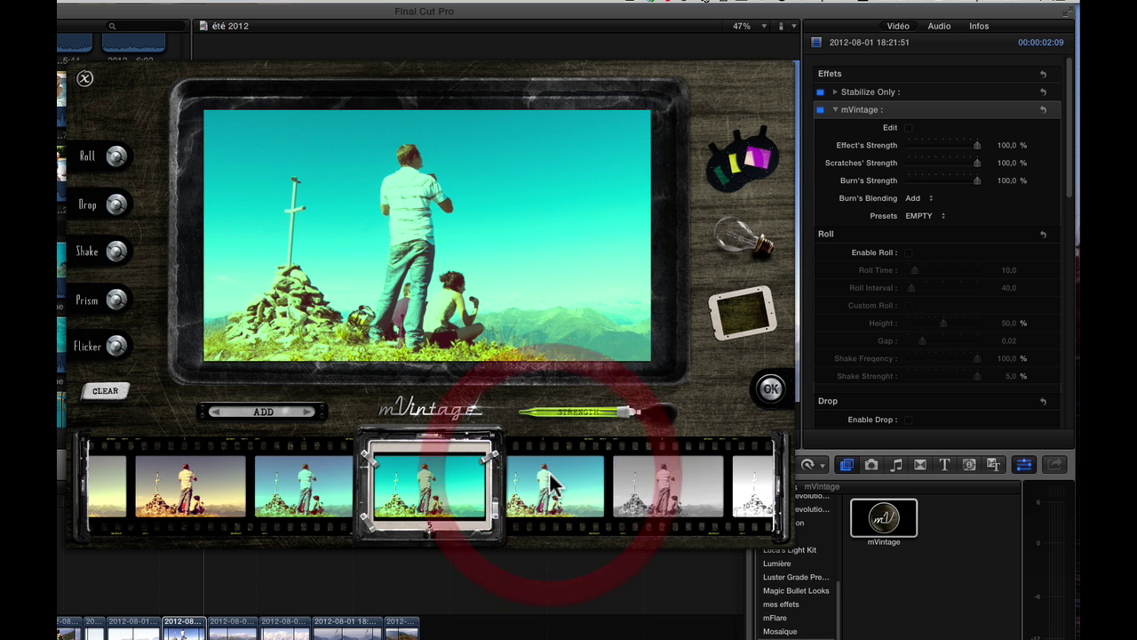
{"action": "left_click", "coordinate": [551, 479]}
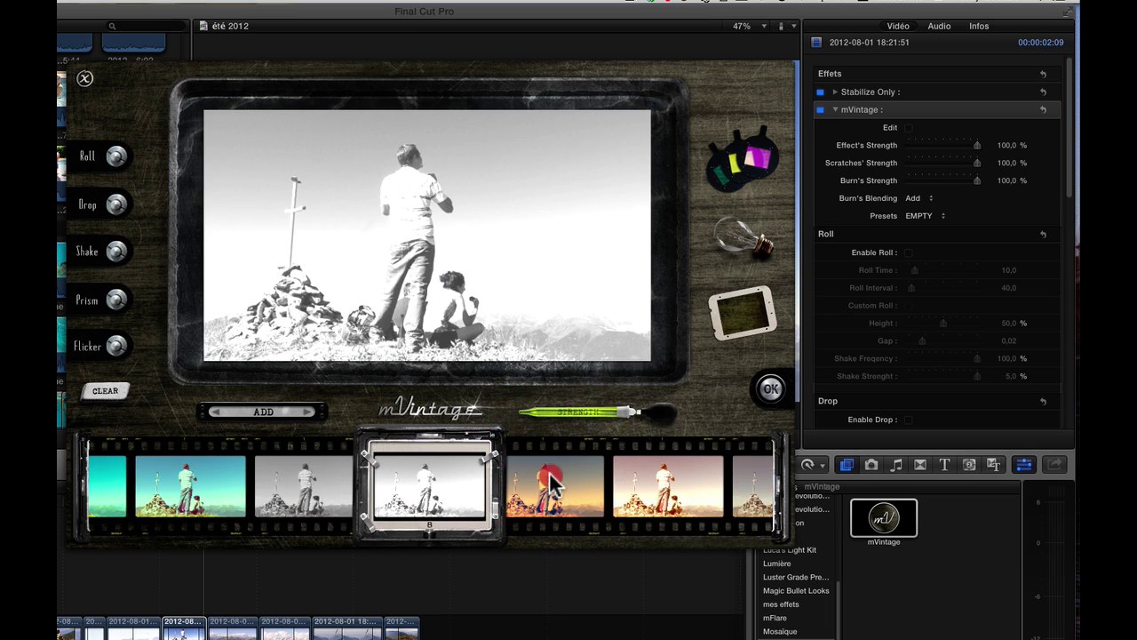
{"action": "left_click", "coordinate": [551, 480]}
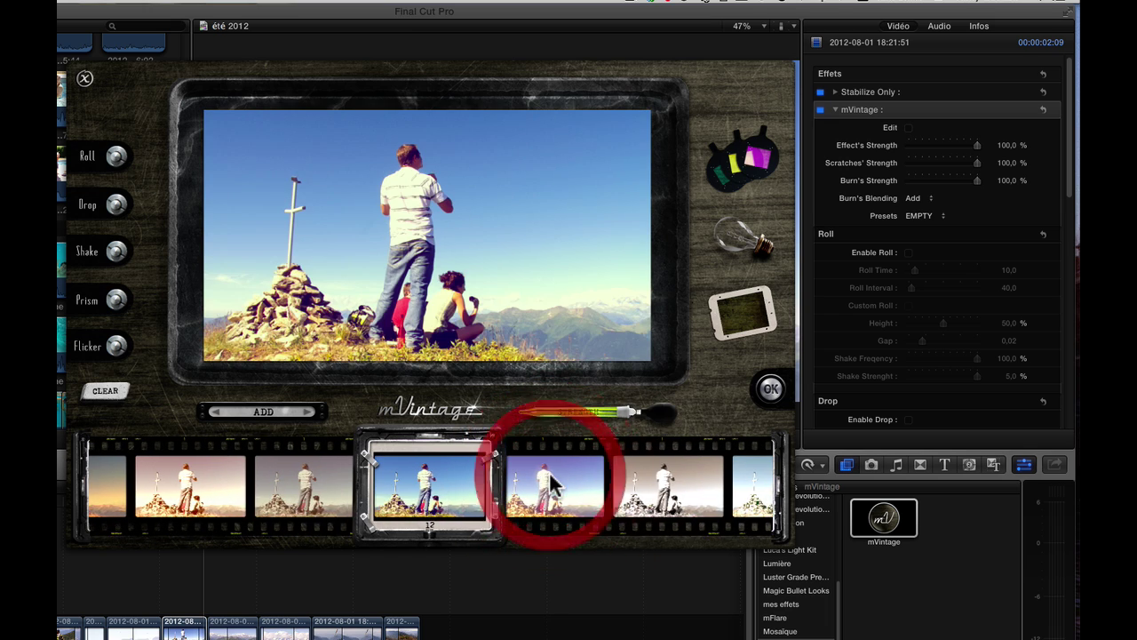
{"action": "left_click", "coordinate": [551, 480]}
{"action": "left_click", "coordinate": [550, 480]}
{"action": "left_click", "coordinate": [551, 480]}
{"action": "left_click", "coordinate": [551, 480]}
{"action": "left_click", "coordinate": [550, 480]}
{"action": "left_click", "coordinate": [551, 480]}
{"action": "left_click", "coordinate": [551, 480]}
{"action": "left_click", "coordinate": [550, 480]}
{"action": "left_click", "coordinate": [550, 479]}
{"action": "left_click", "coordinate": [551, 479]}
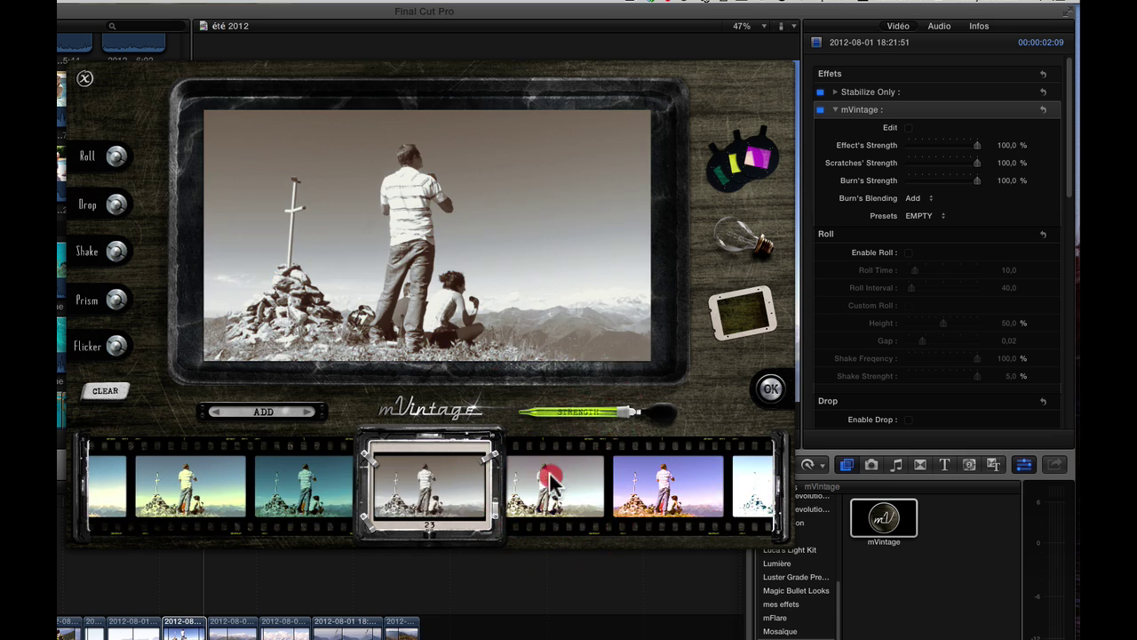
{"action": "left_click", "coordinate": [550, 479]}
{"action": "left_click", "coordinate": [550, 480]}
{"action": "left_click", "coordinate": [551, 480]}
{"action": "left_click", "coordinate": [551, 480]}
{"action": "left_click", "coordinate": [550, 479]}
{"action": "left_click", "coordinate": [551, 480]}
{"action": "left_click", "coordinate": [550, 480]}
{"action": "left_click", "coordinate": [556, 479]}
{"action": "left_click", "coordinate": [562, 480]}
{"action": "left_click", "coordinate": [565, 480]}
{"action": "left_click", "coordinate": [569, 482]}
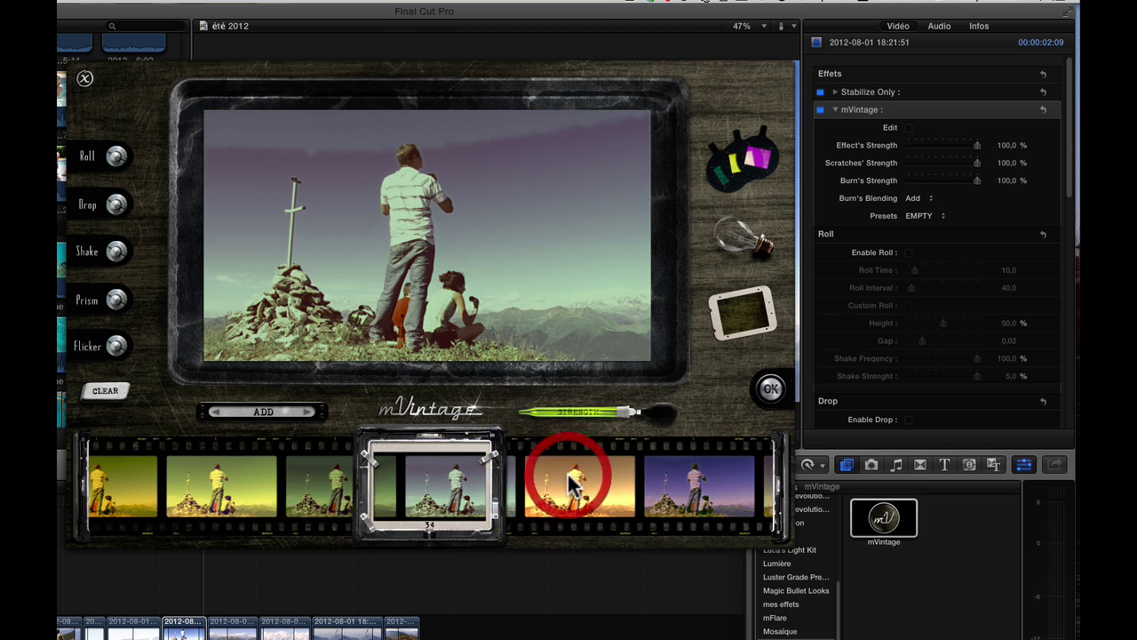
{"action": "left_click", "coordinate": [568, 480]}
{"action": "left_click", "coordinate": [569, 477]}
{"action": "left_click", "coordinate": [569, 478]}
{"action": "left_click", "coordinate": [575, 482]}
{"action": "left_click", "coordinate": [577, 480]}
{"action": "left_click", "coordinate": [582, 478]}
{"action": "left_click", "coordinate": [584, 479]}
{"action": "left_click", "coordinate": [586, 484]}
{"action": "left_click", "coordinate": [582, 482]}
{"action": "left_click", "coordinate": [582, 480]}
{"action": "left_click", "coordinate": [580, 478]}
{"action": "left_click", "coordinate": [581, 478]}
{"action": "left_click", "coordinate": [581, 480]}
{"action": "left_click", "coordinate": [582, 481]}
{"action": "left_click", "coordinate": [582, 480]}
{"action": "left_click", "coordinate": [584, 478]}
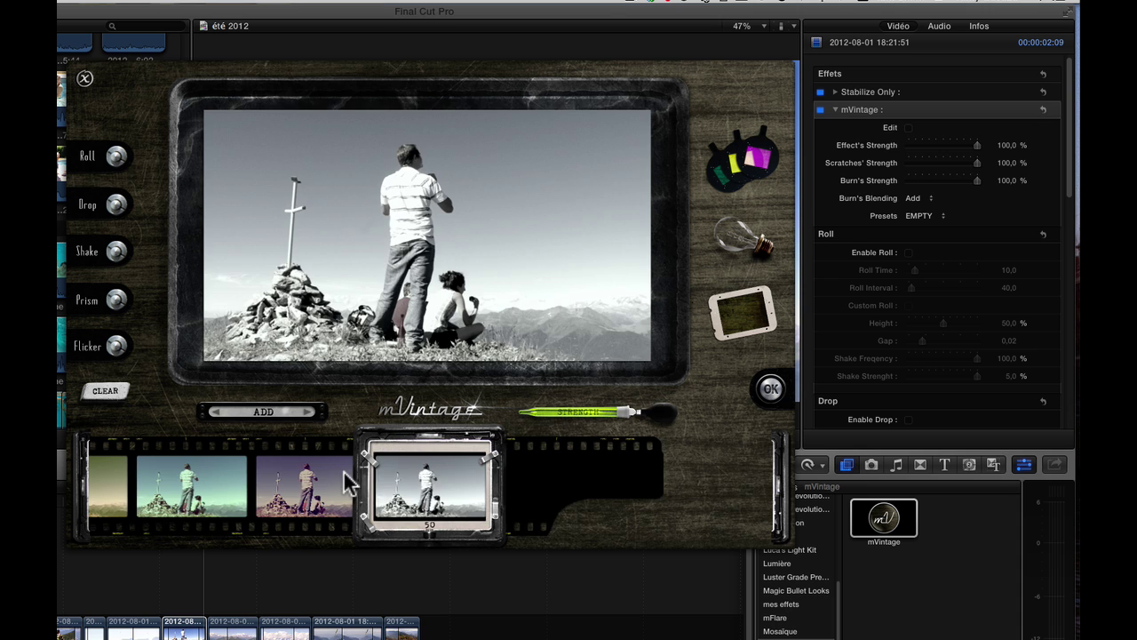
Step back through the color filters and apply filter 47 to the picture
{"action": "left_click", "coordinate": [344, 479]}
{"action": "left_click", "coordinate": [326, 483]}
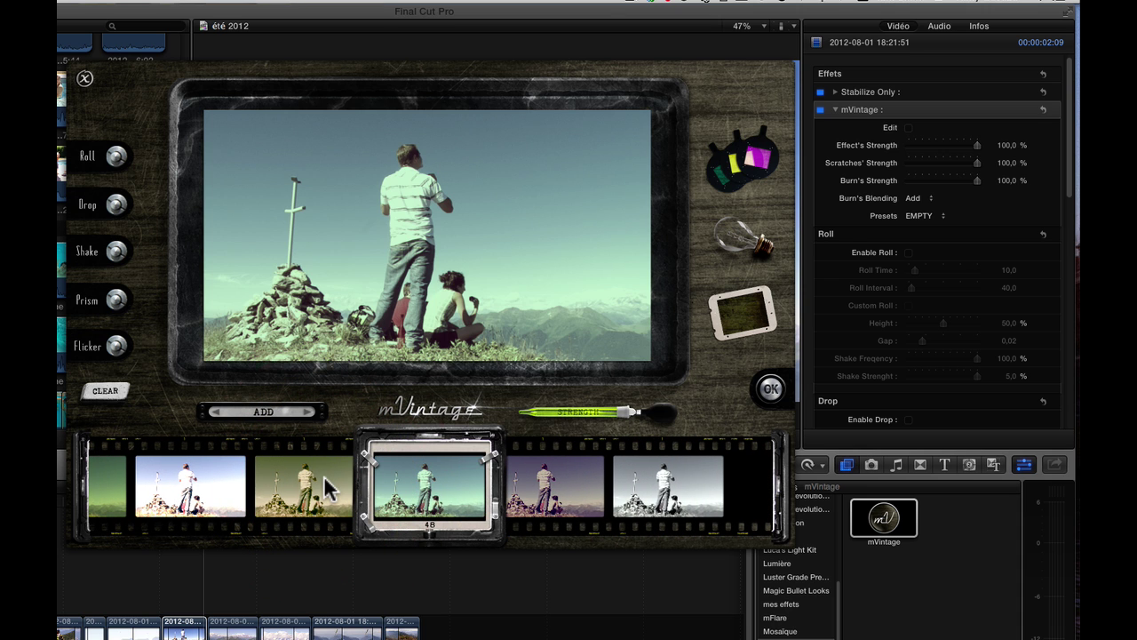
{"action": "left_click", "coordinate": [322, 489]}
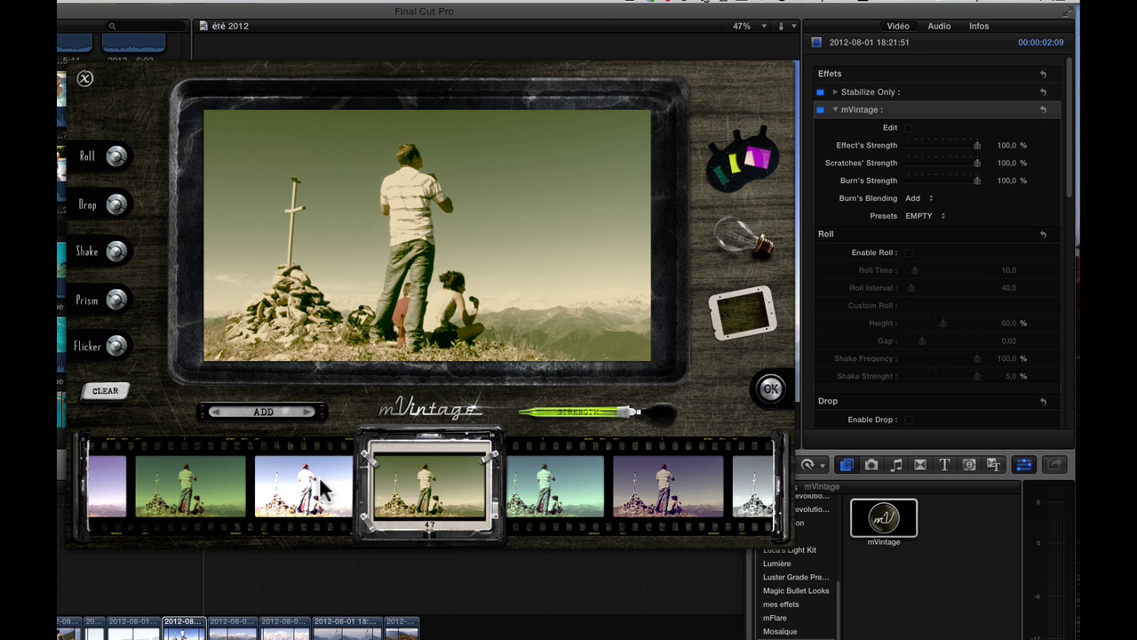
Open the light burns, browse through their film strip and apply burn 26 to the picture
{"action": "left_click", "coordinate": [732, 227]}
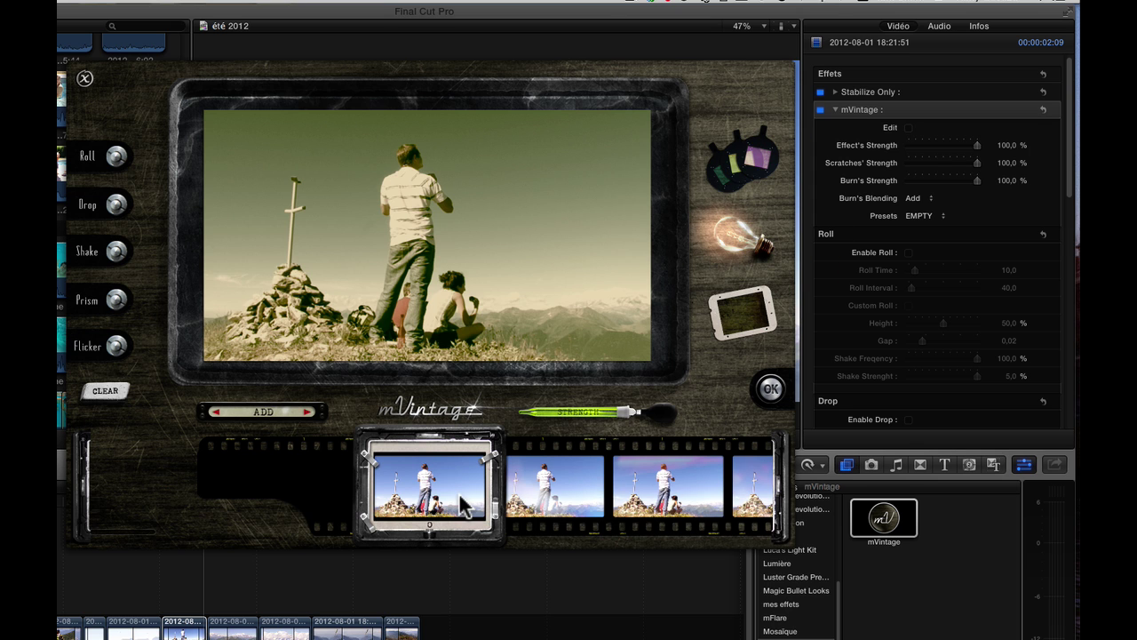
{"action": "left_click", "coordinate": [524, 485]}
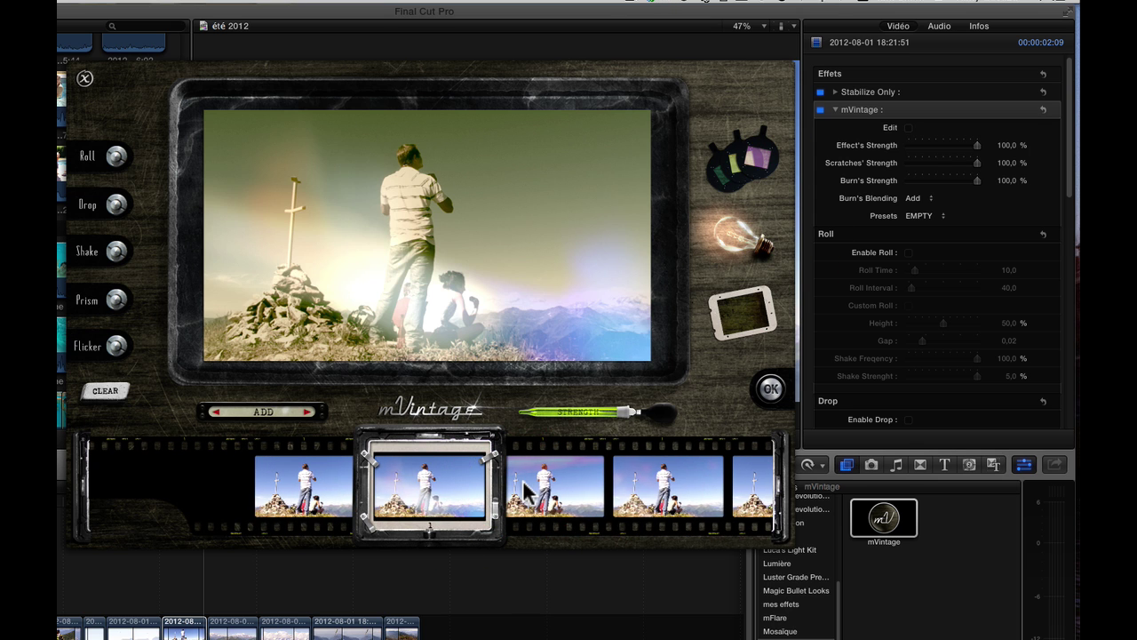
{"action": "left_click", "coordinate": [542, 487]}
{"action": "left_click", "coordinate": [548, 488]}
{"action": "left_click", "coordinate": [561, 484]}
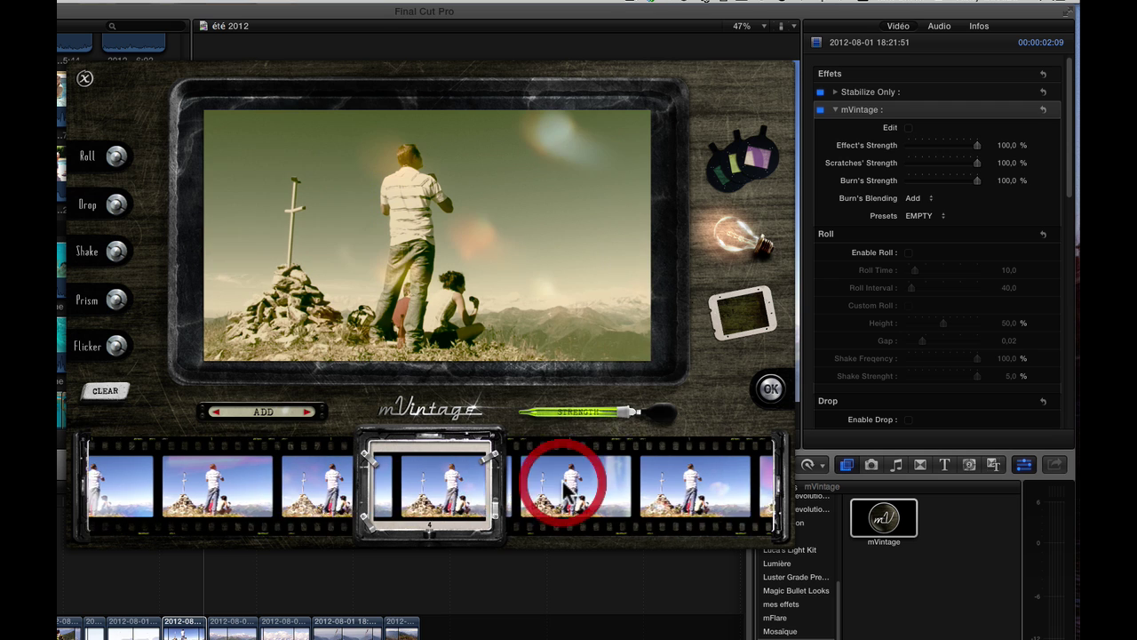
{"action": "left_click", "coordinate": [565, 487]}
{"action": "left_click", "coordinate": [566, 487]}
{"action": "left_click", "coordinate": [567, 489]}
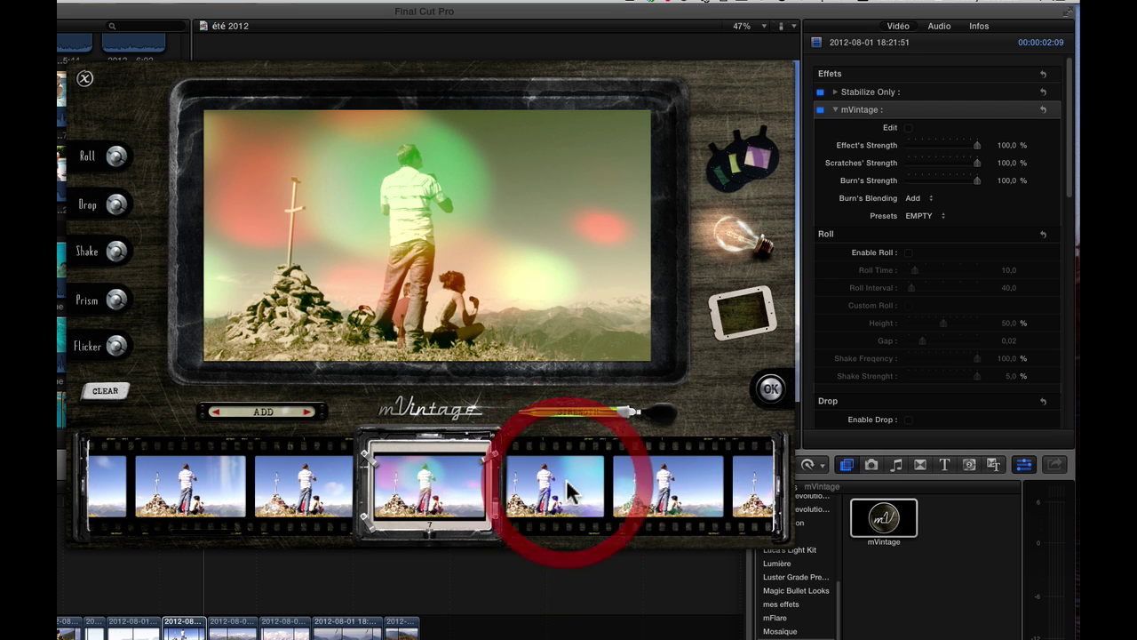
{"action": "left_click", "coordinate": [569, 491]}
{"action": "left_click", "coordinate": [569, 491]}
{"action": "left_click", "coordinate": [569, 491]}
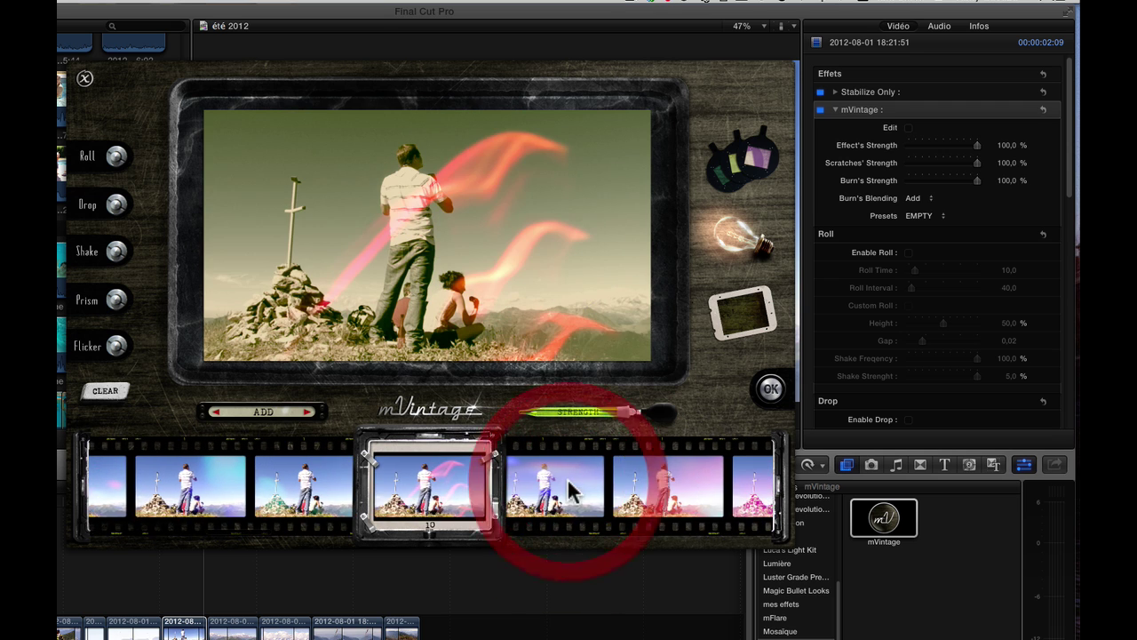
{"action": "left_click", "coordinate": [569, 491]}
{"action": "left_click", "coordinate": [570, 491]}
{"action": "left_click", "coordinate": [571, 492]}
{"action": "left_click", "coordinate": [571, 491]}
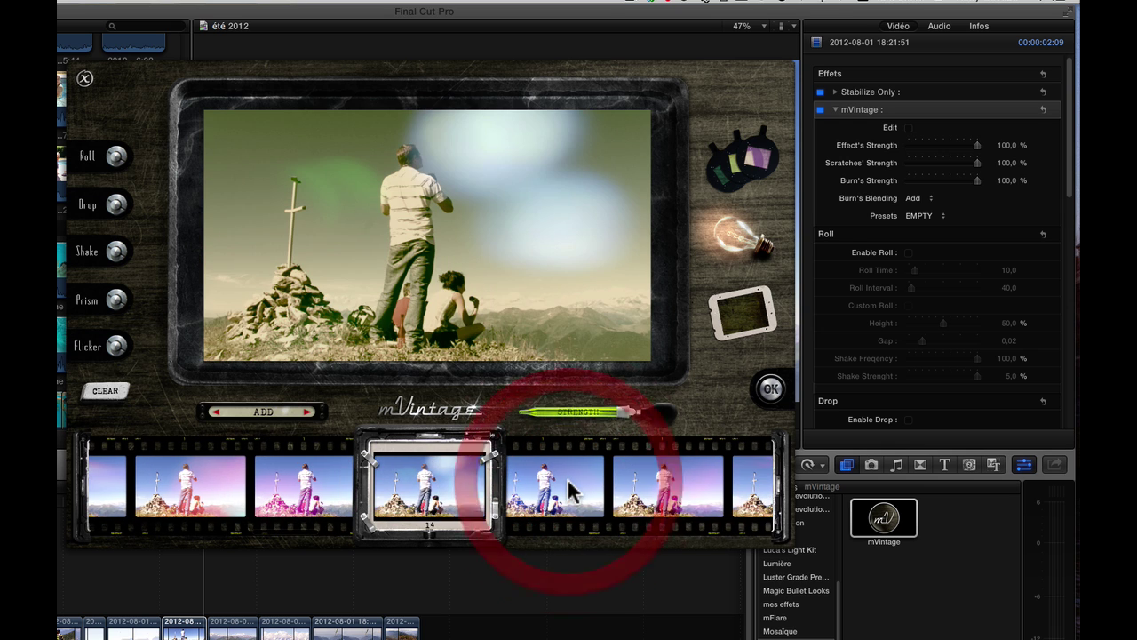
{"action": "left_click", "coordinate": [569, 489]}
{"action": "left_click", "coordinate": [568, 487]}
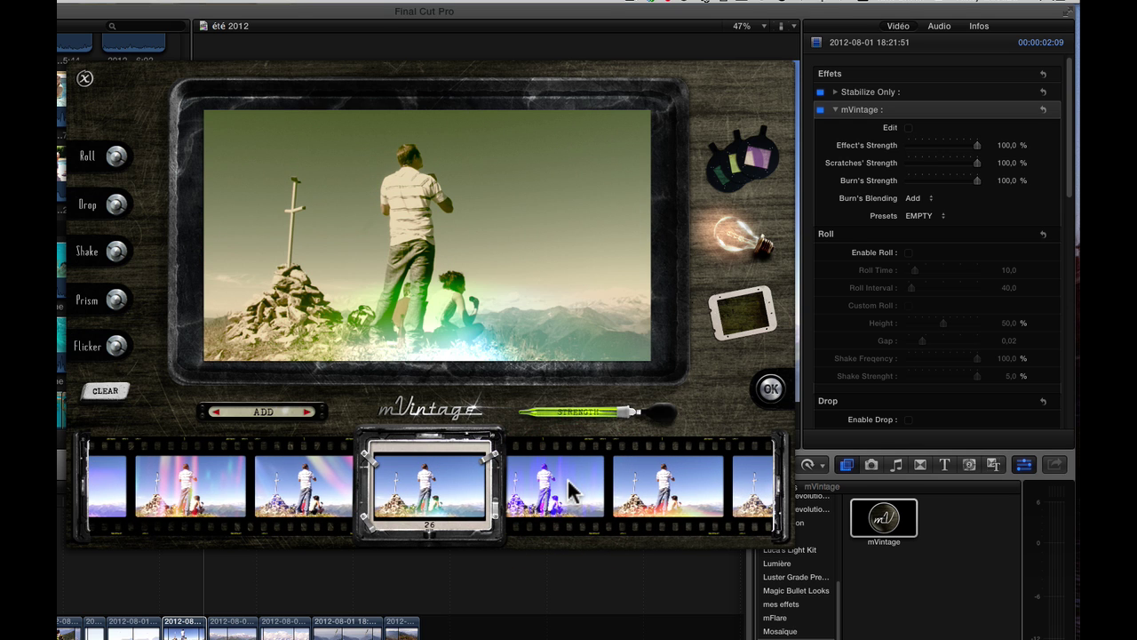
Open the scratches, browse through their film strip up to 27 and apply scratch 26 to the picture
{"action": "left_click", "coordinate": [740, 169]}
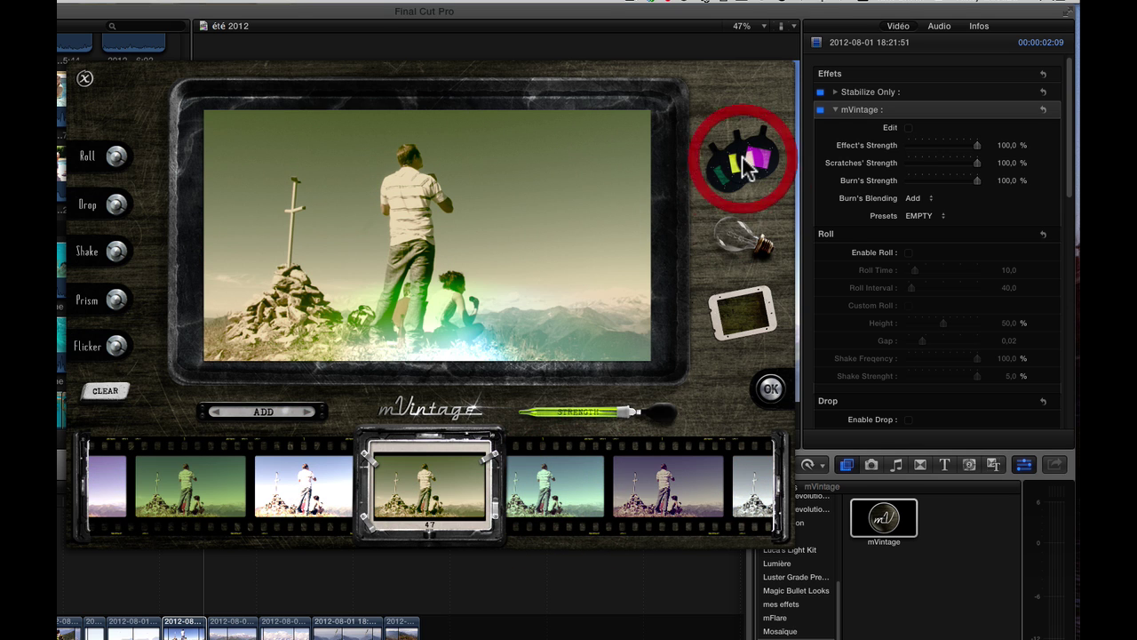
{"action": "left_click", "coordinate": [730, 233]}
{"action": "left_click", "coordinate": [739, 311]}
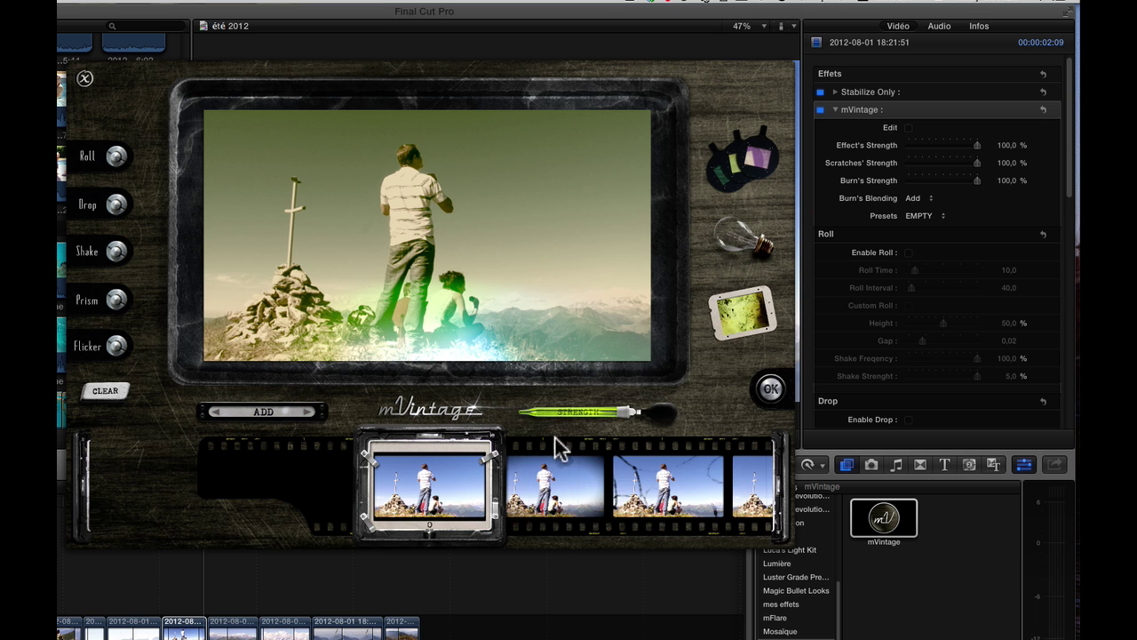
{"action": "left_click", "coordinate": [557, 464]}
{"action": "left_click", "coordinate": [557, 475]}
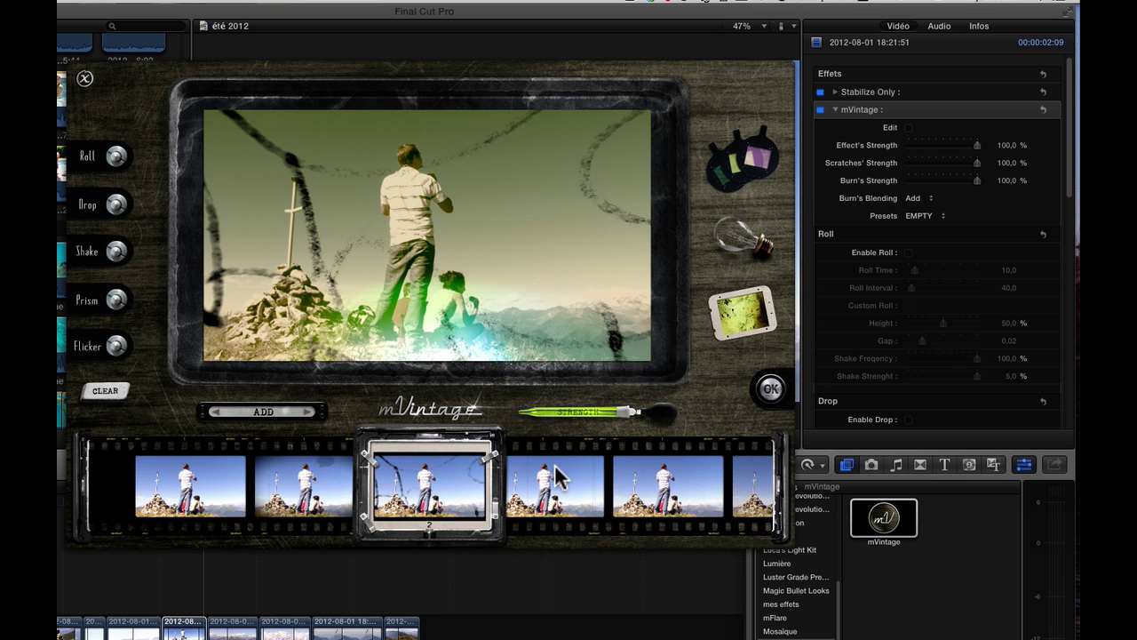
{"action": "left_click", "coordinate": [559, 474]}
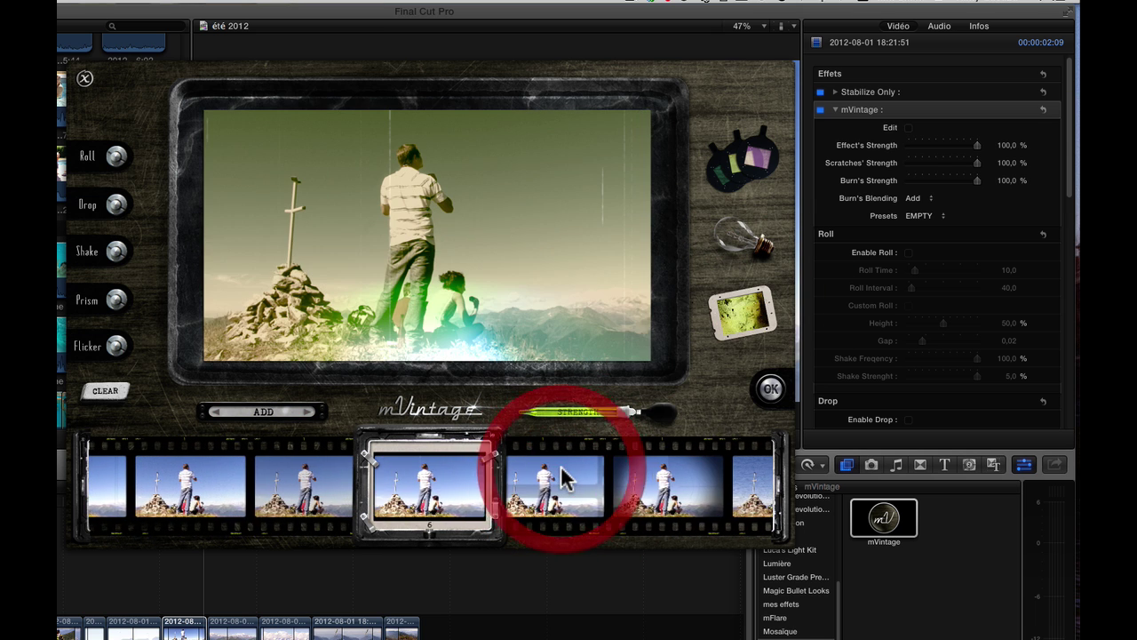
{"action": "left_click", "coordinate": [559, 476]}
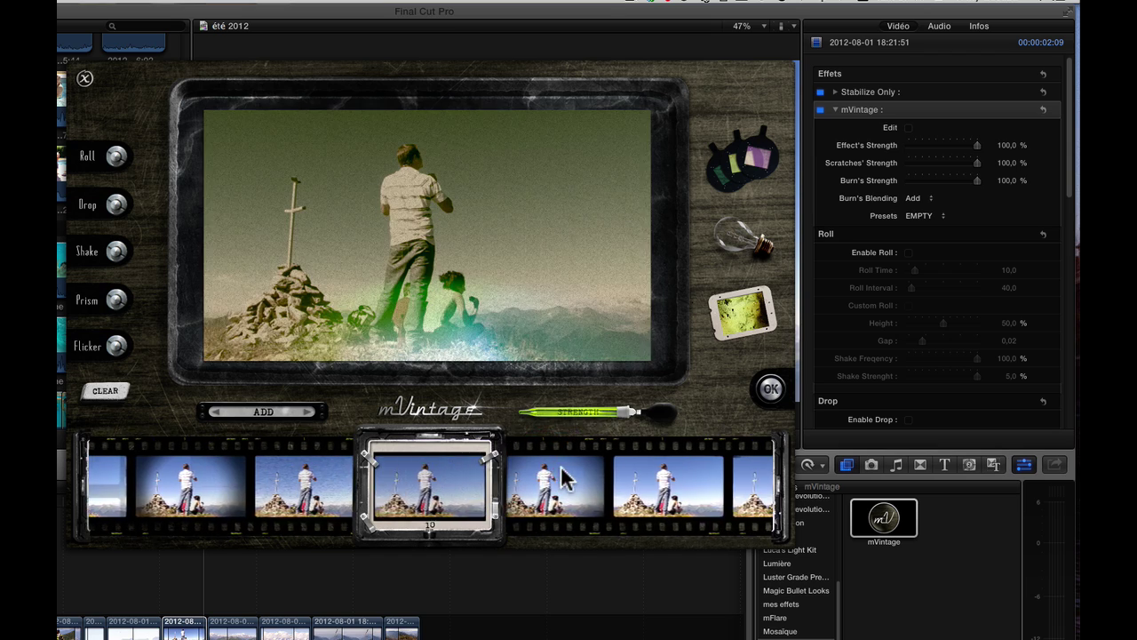
{"action": "left_click", "coordinate": [560, 476]}
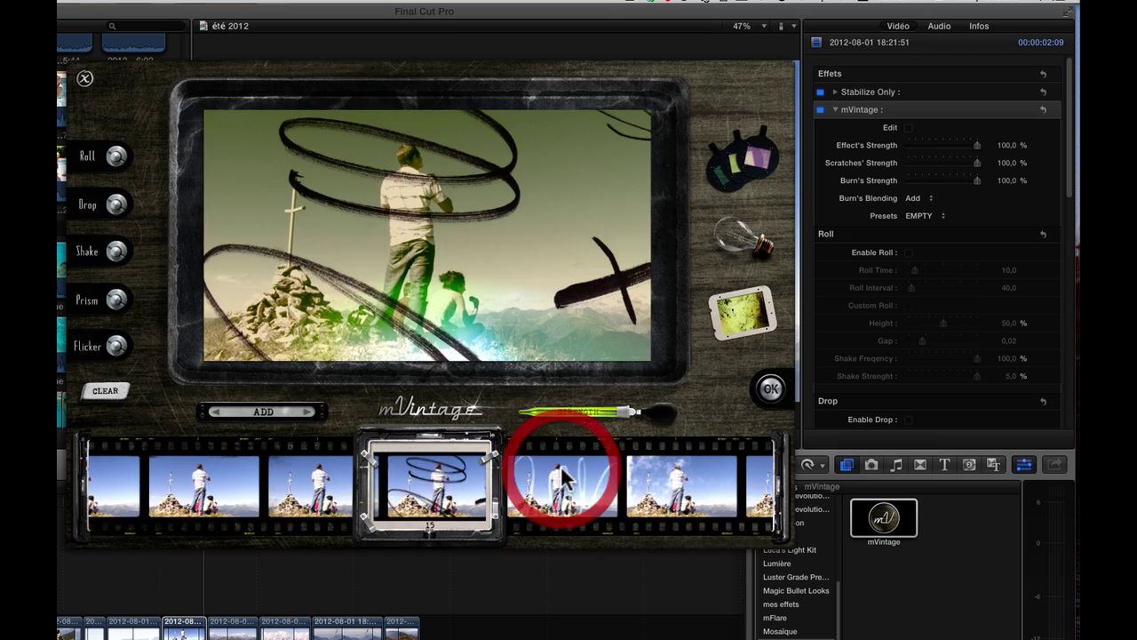
{"action": "left_click", "coordinate": [560, 476]}
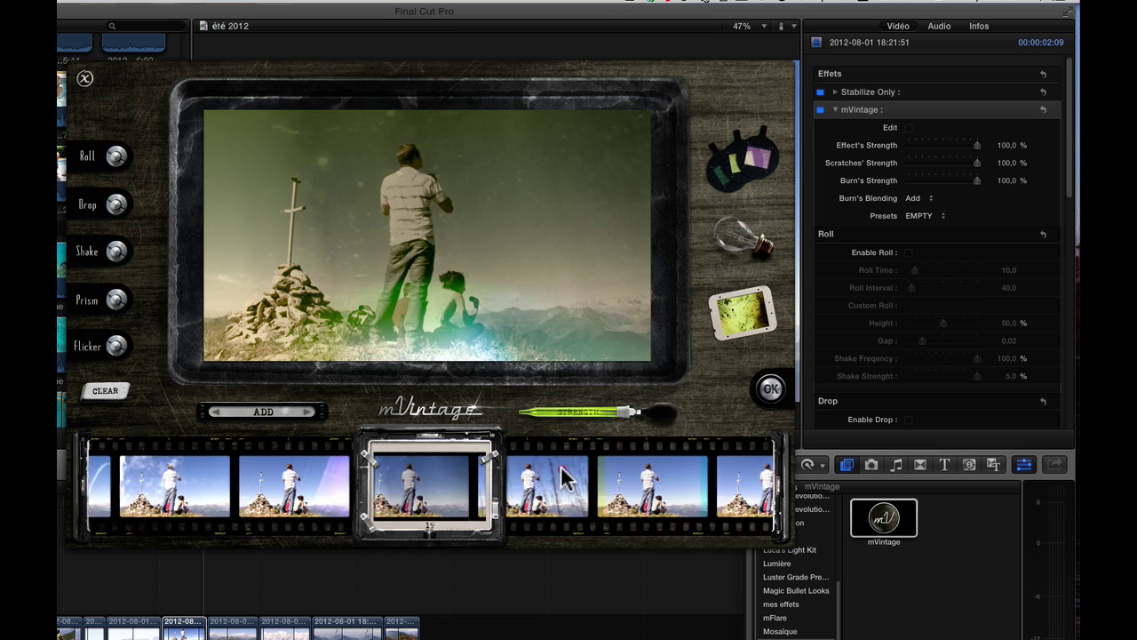
{"action": "left_click", "coordinate": [560, 476]}
{"action": "left_click", "coordinate": [562, 476]}
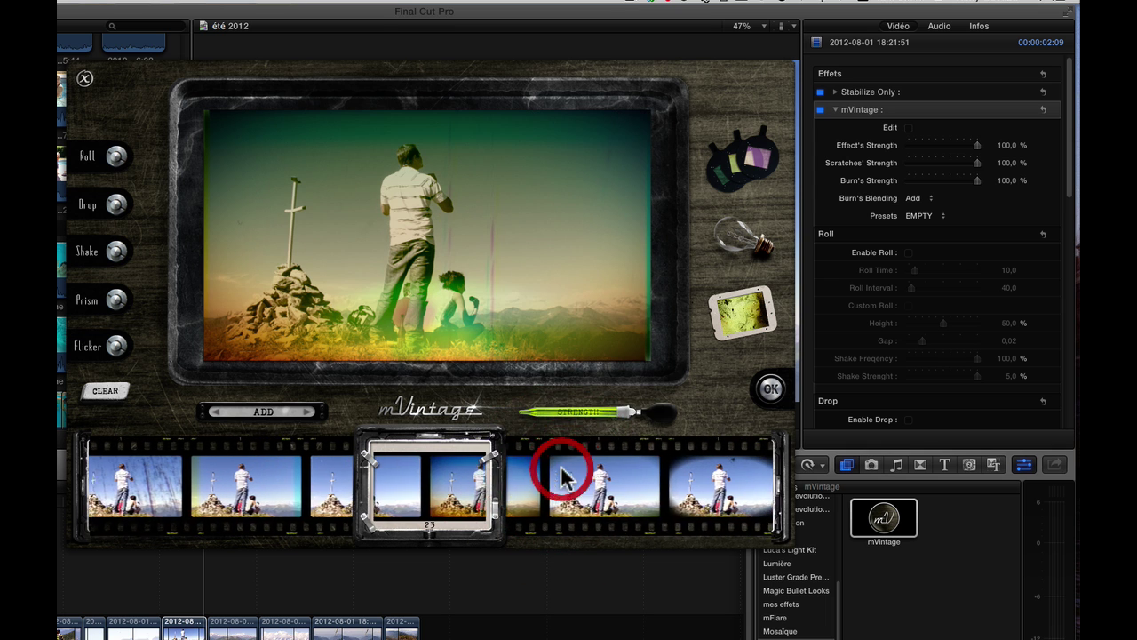
{"action": "left_click", "coordinate": [563, 476]}
{"action": "left_click", "coordinate": [562, 476]}
{"action": "left_click", "coordinate": [562, 476]}
{"action": "left_click", "coordinate": [563, 477]}
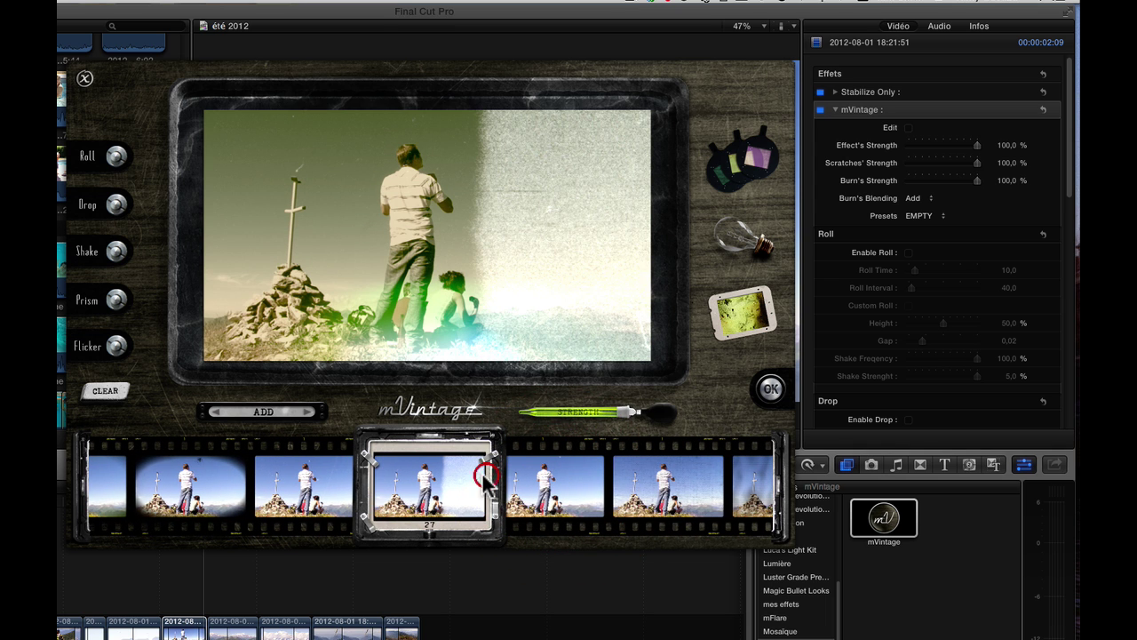
{"action": "left_click", "coordinate": [357, 489]}
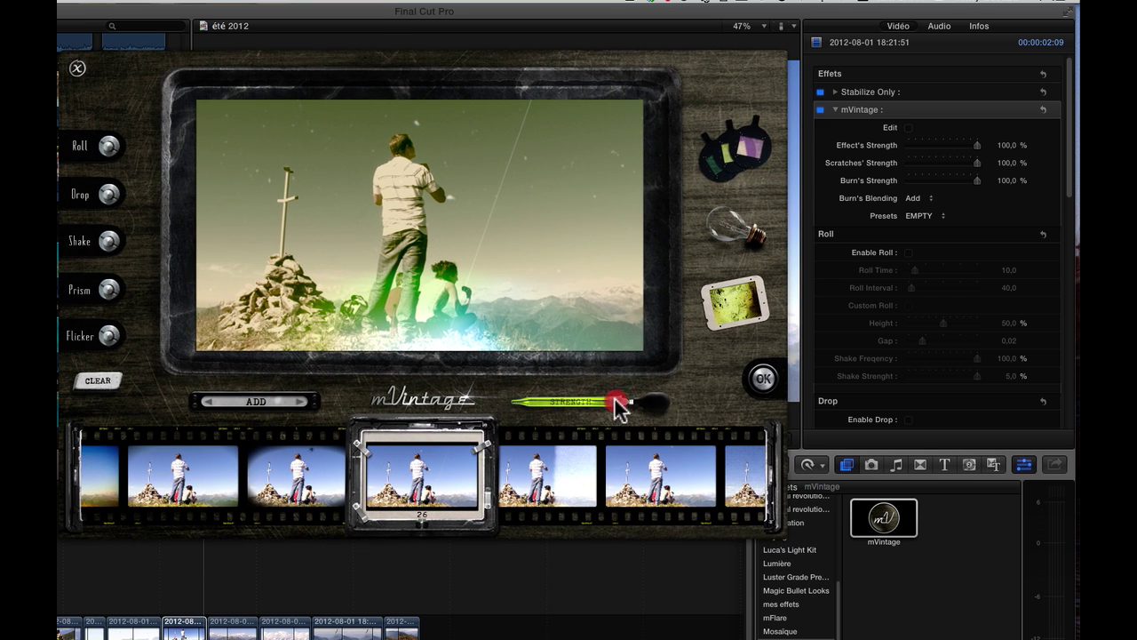
Adjust the strength of the scratches to about 98% and of the light burn to about 88%
{"action": "left_click", "coordinate": [613, 405]}
{"action": "mouse_move", "coordinate": [613, 404]}
{"action": "left_mouse_down"}
{"action": "mouse_move", "coordinate": [554, 406]}
{"action": "mouse_move", "coordinate": [631, 408]}
{"action": "mouse_move", "coordinate": [539, 406]}
{"action": "mouse_move", "coordinate": [623, 401]}
{"action": "left_mouse_up"}
{"action": "left_click", "coordinate": [733, 222]}
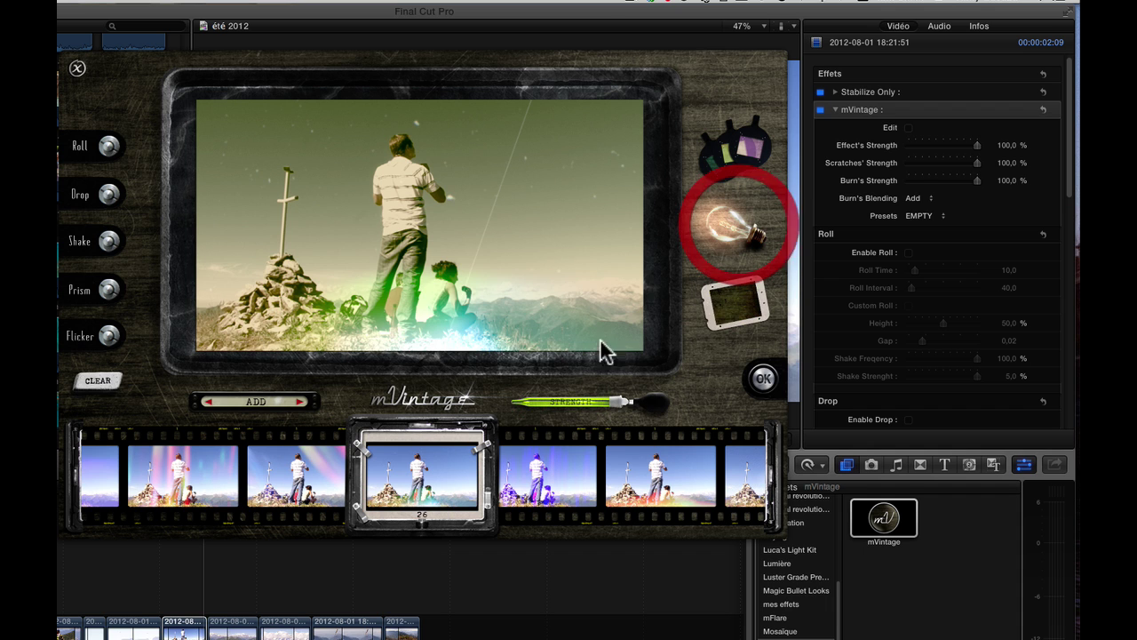
{"action": "mouse_move", "coordinate": [604, 406]}
{"action": "left_mouse_down"}
{"action": "mouse_move", "coordinate": [516, 401]}
{"action": "mouse_move", "coordinate": [615, 403]}
{"action": "left_mouse_up"}
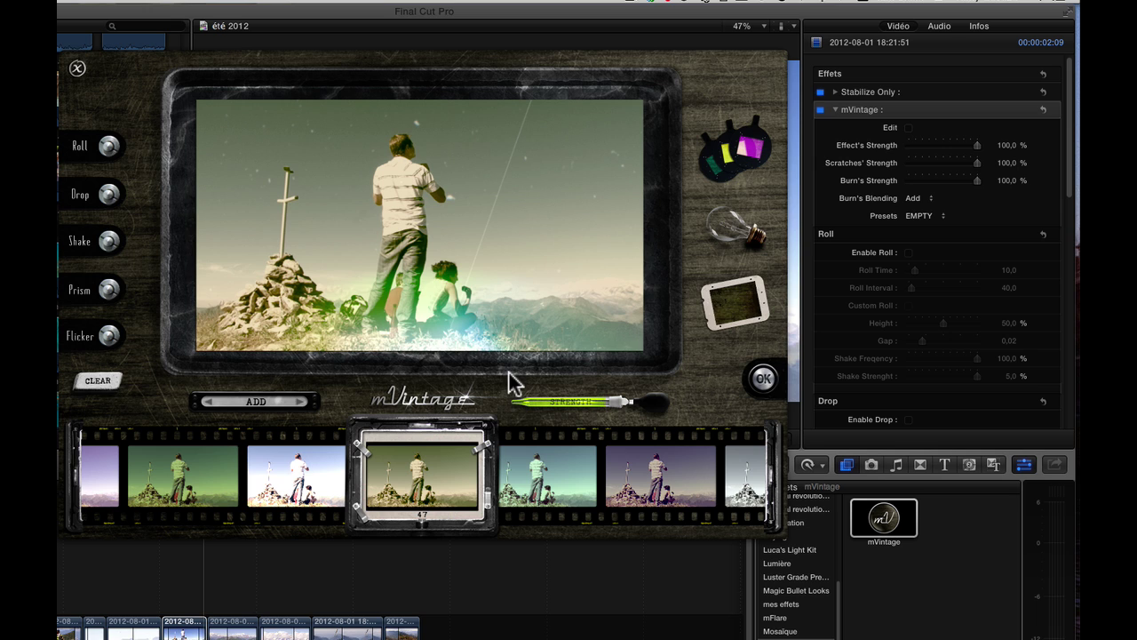
Preview the Roll and Shake effects on the picture, switching each one off again
{"action": "left_click", "coordinate": [105, 144]}
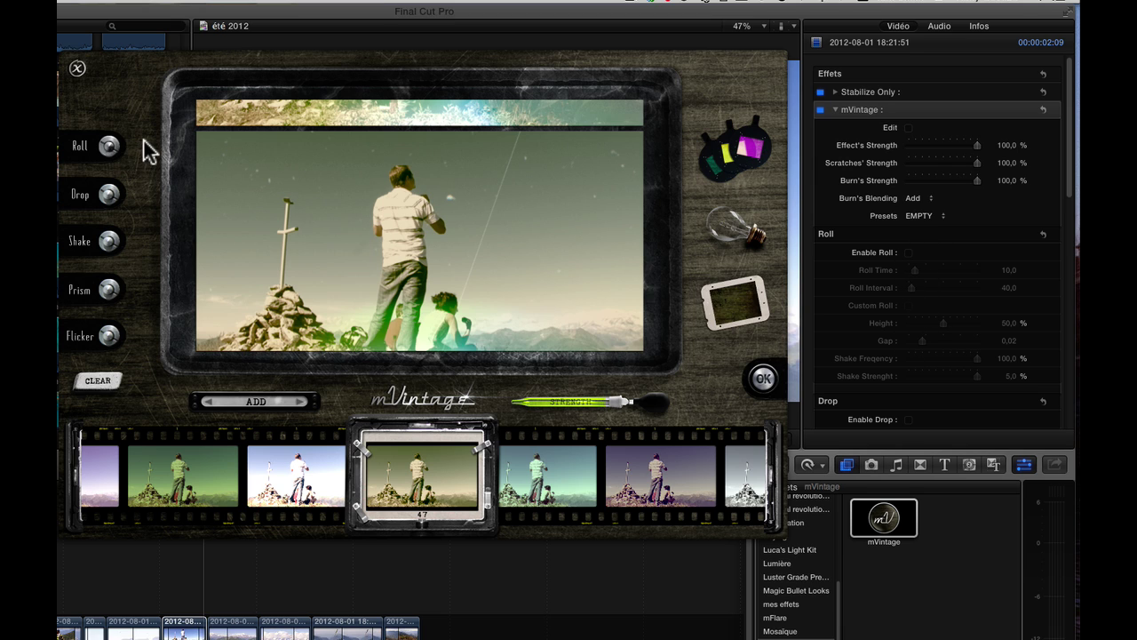
{"action": "left_click", "coordinate": [108, 147]}
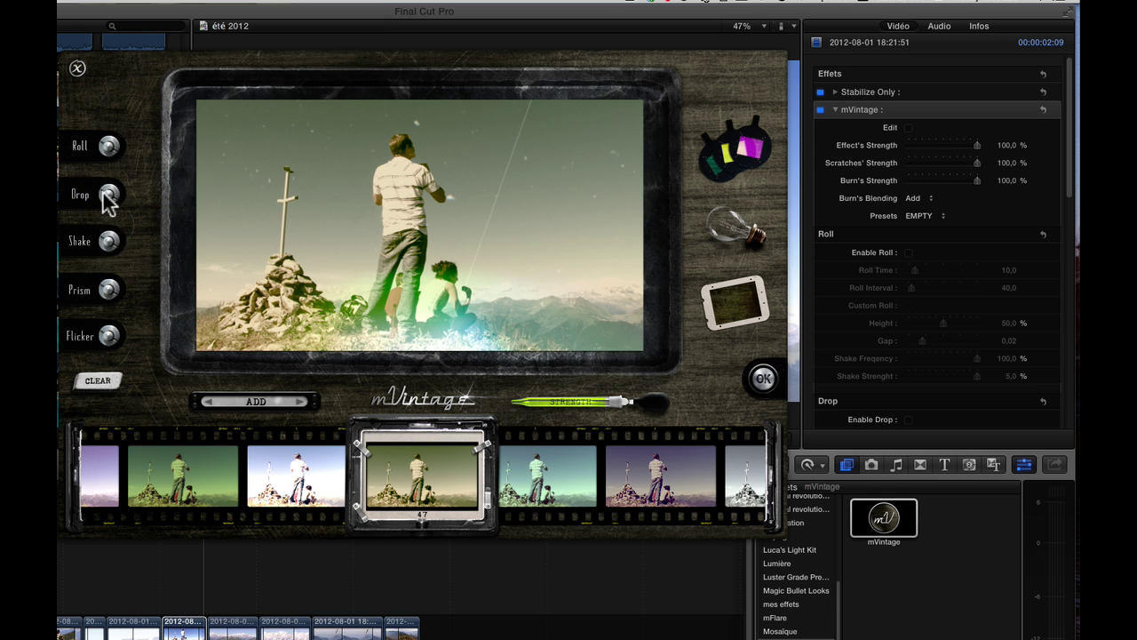
{"action": "scroll", "coordinate": [872, 311], "scroll_direction": "down", "scroll_amount": 5}
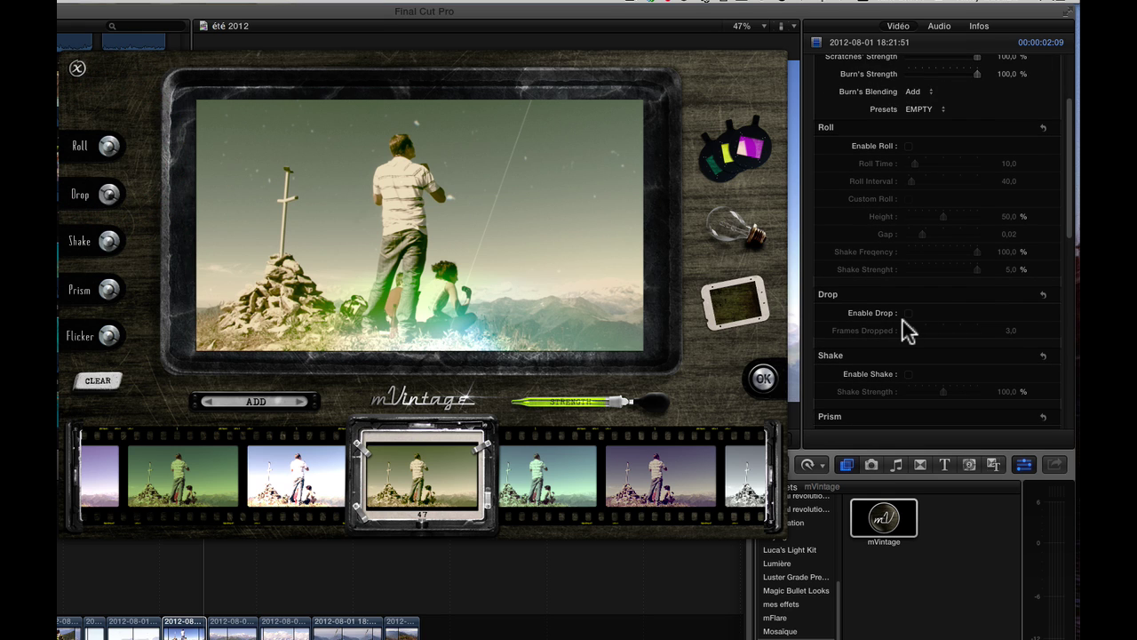
{"action": "left_click", "coordinate": [109, 242]}
{"action": "left_click", "coordinate": [109, 241]}
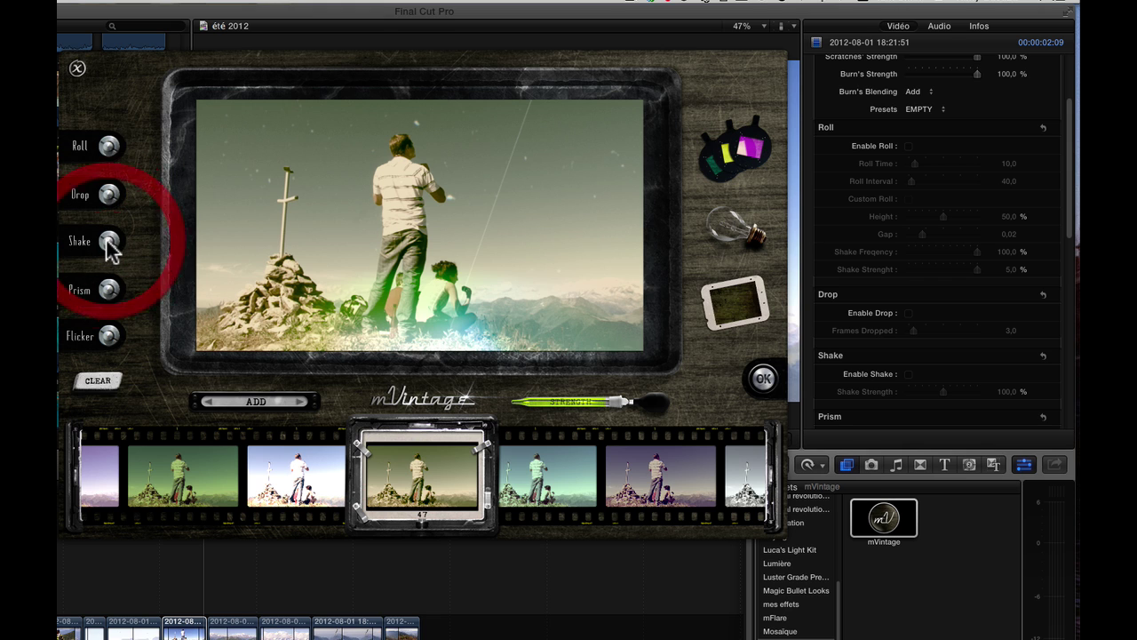
{"action": "left_click", "coordinate": [109, 242]}
Try out the Prism and Flicker effects and toggle Drop and Roll once more, leaving all of them switched off
{"action": "left_click", "coordinate": [109, 290]}
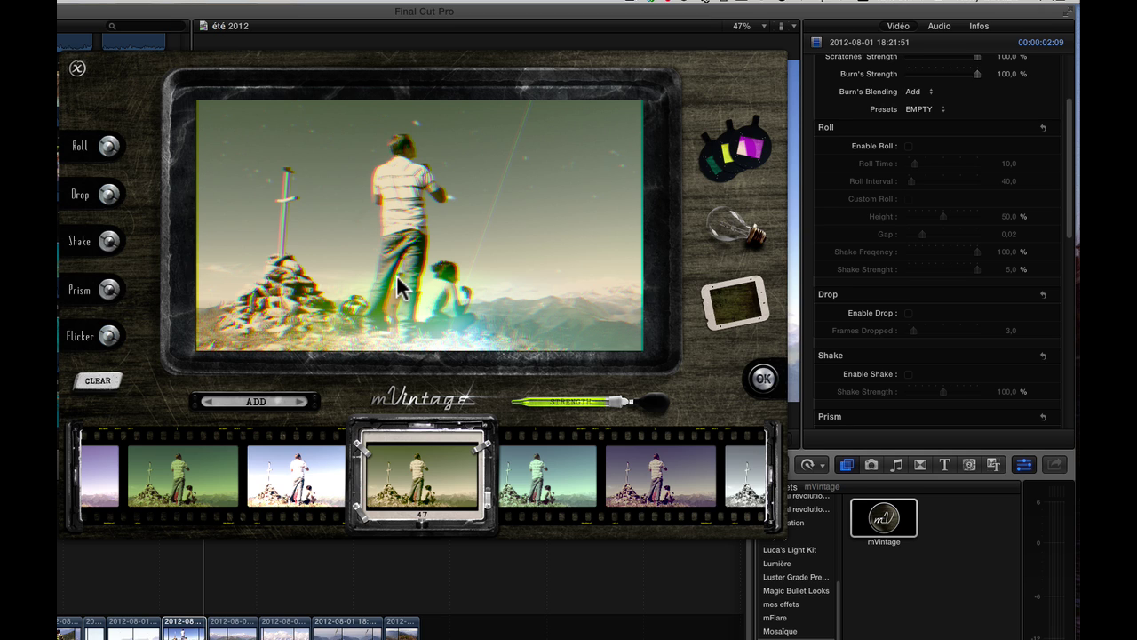
{"action": "left_click", "coordinate": [108, 290]}
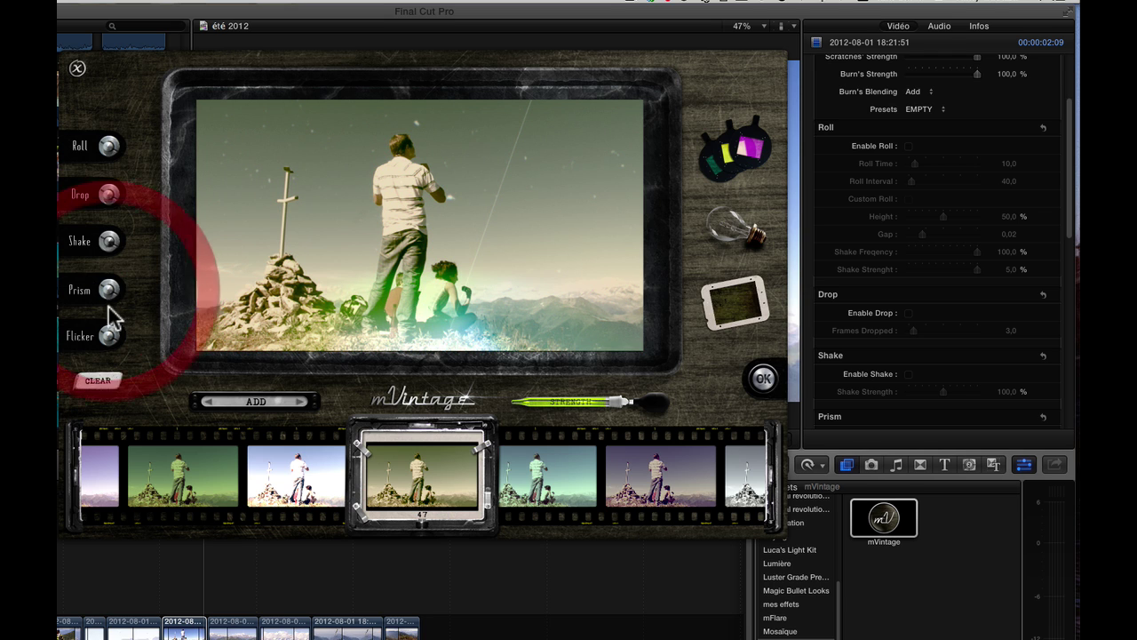
{"action": "left_click", "coordinate": [108, 336]}
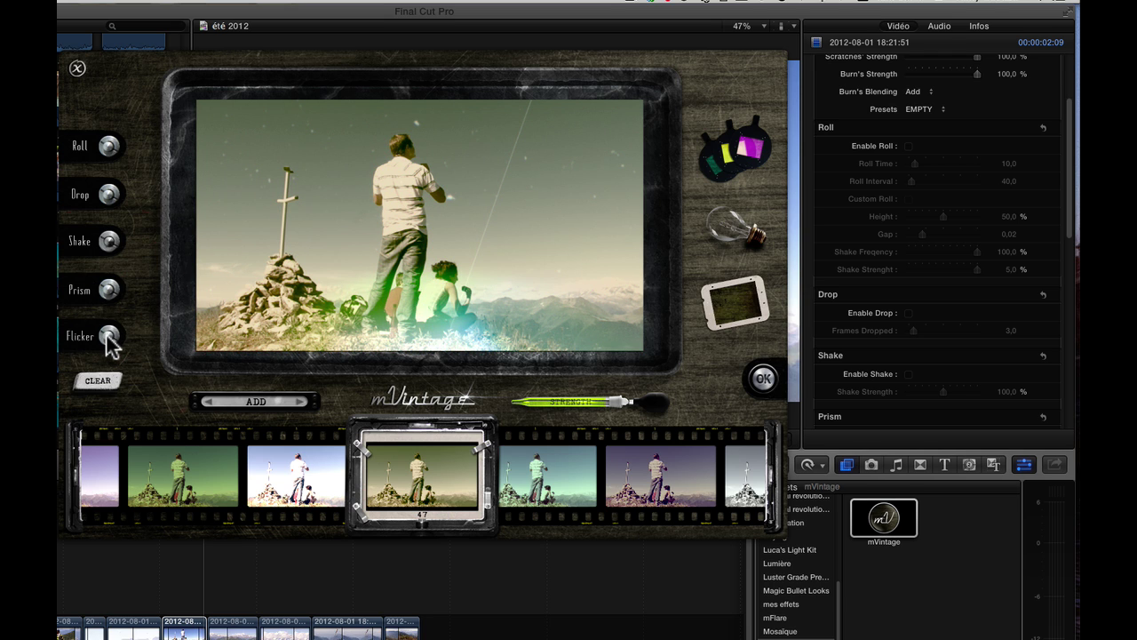
{"action": "left_click", "coordinate": [109, 292]}
{"action": "left_click", "coordinate": [109, 336]}
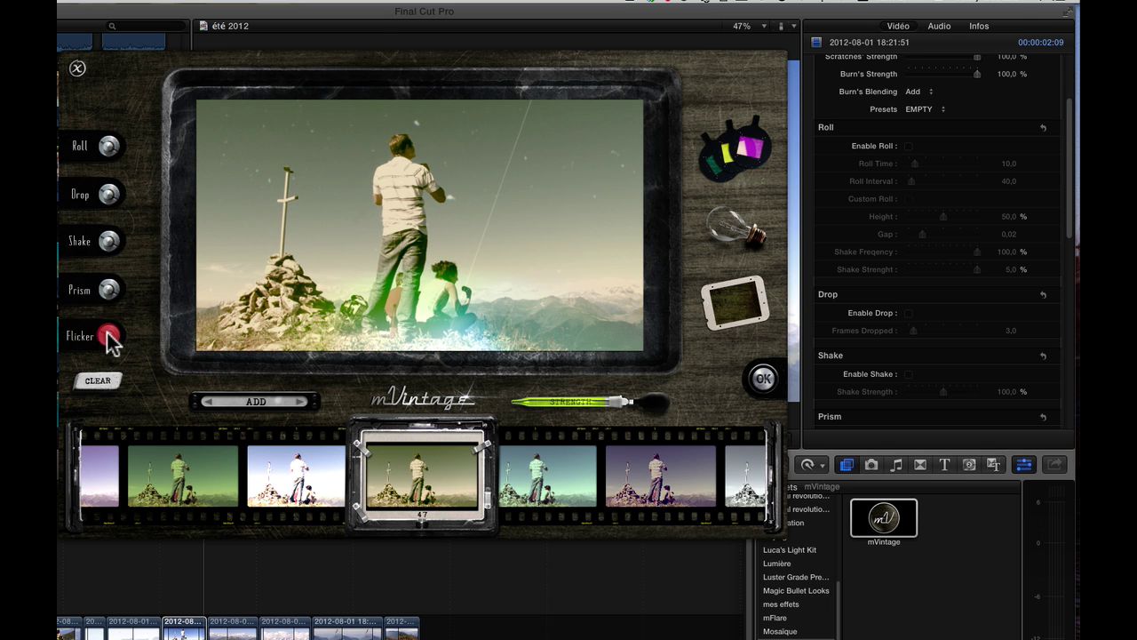
{"action": "left_click", "coordinate": [109, 194]}
{"action": "left_click", "coordinate": [110, 149]}
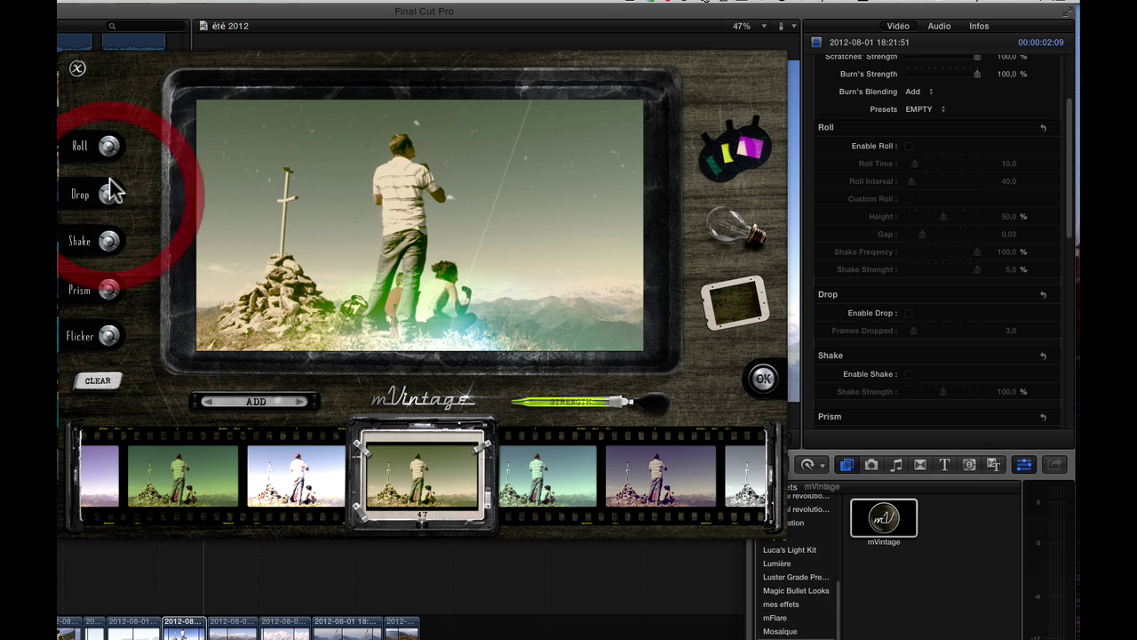
{"action": "left_click", "coordinate": [110, 150]}
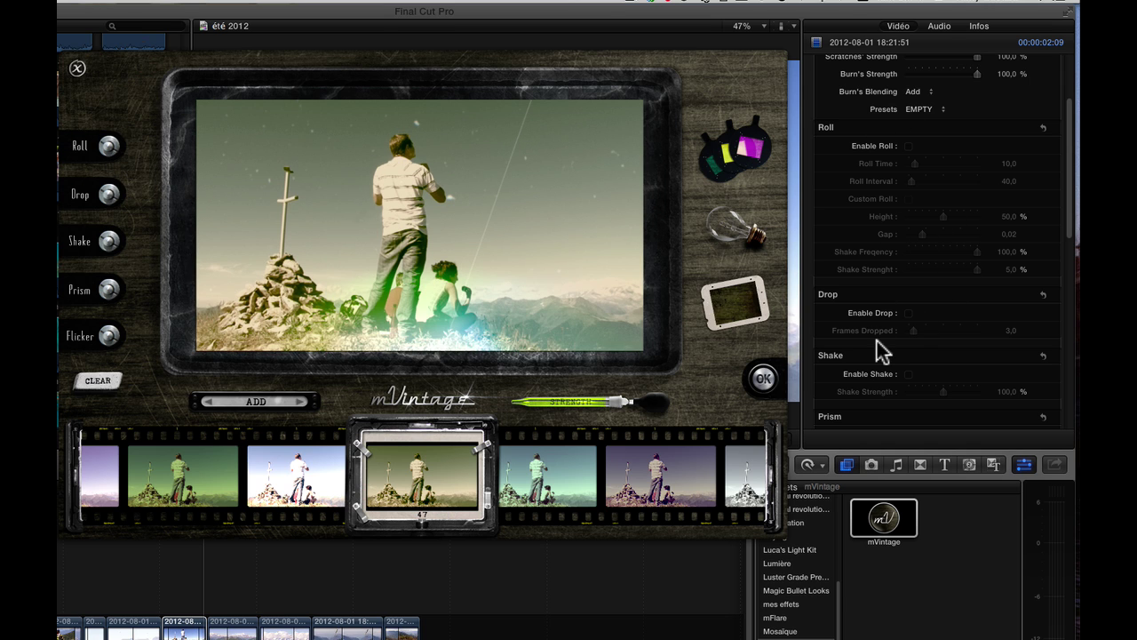
Start clearing all the effects and settings, but decline the confirmation
{"action": "left_click", "coordinate": [98, 382]}
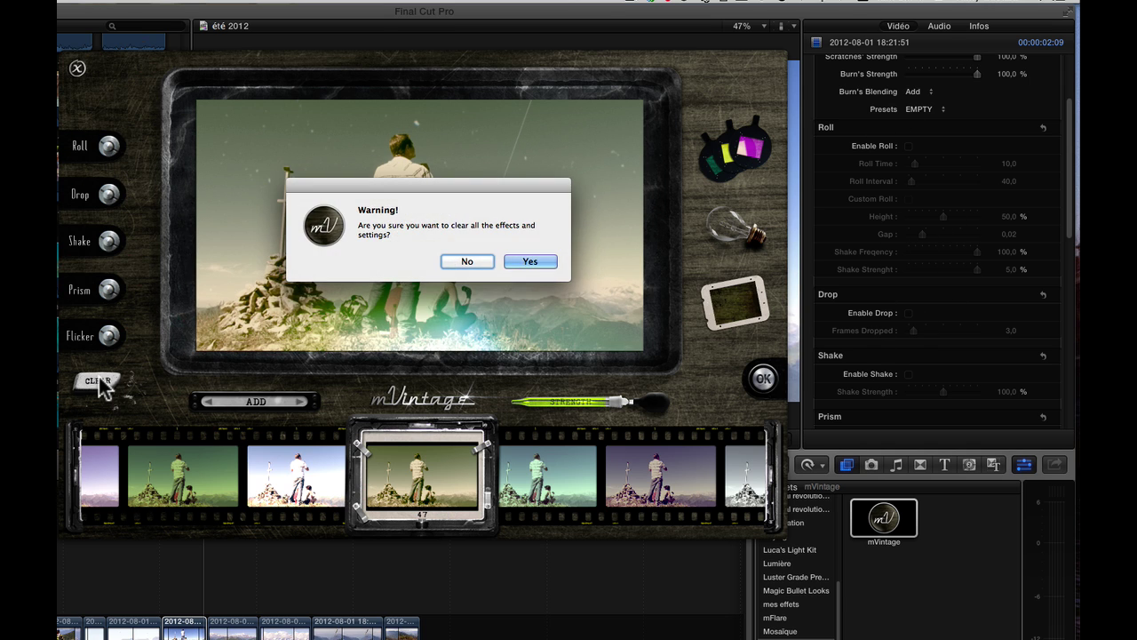
{"action": "left_click", "coordinate": [469, 263]}
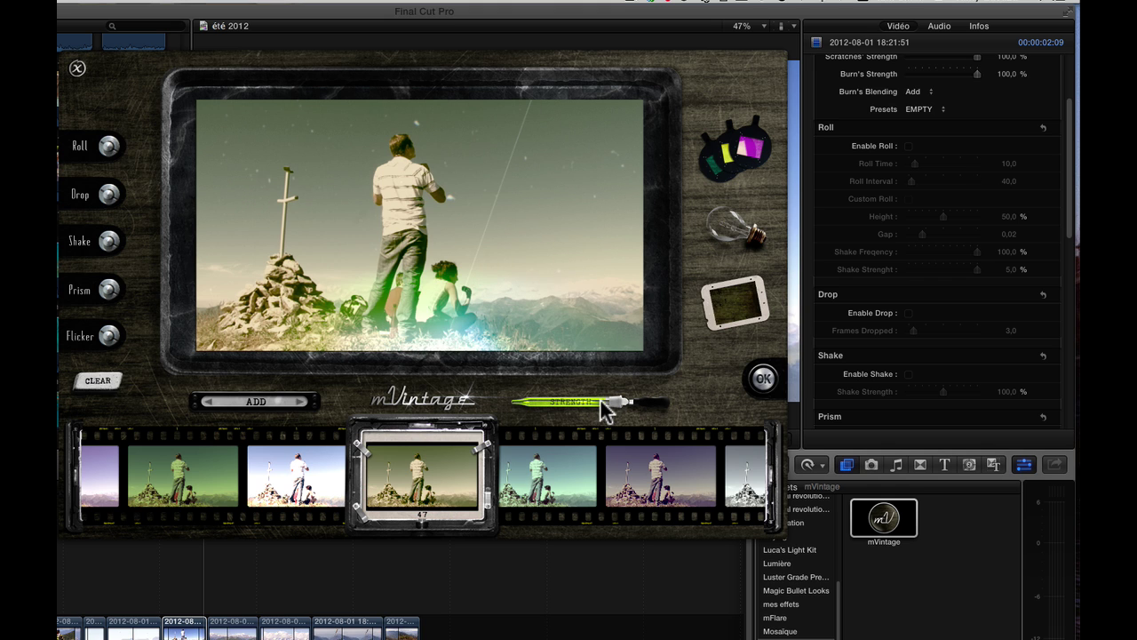
Lower the color filter's strength to about 62% and review the chosen color filter, burn and scratch
{"action": "left_click_drag", "start_coordinate": [610, 409], "coordinate": [573, 406]}
{"action": "left_click", "coordinate": [730, 177]}
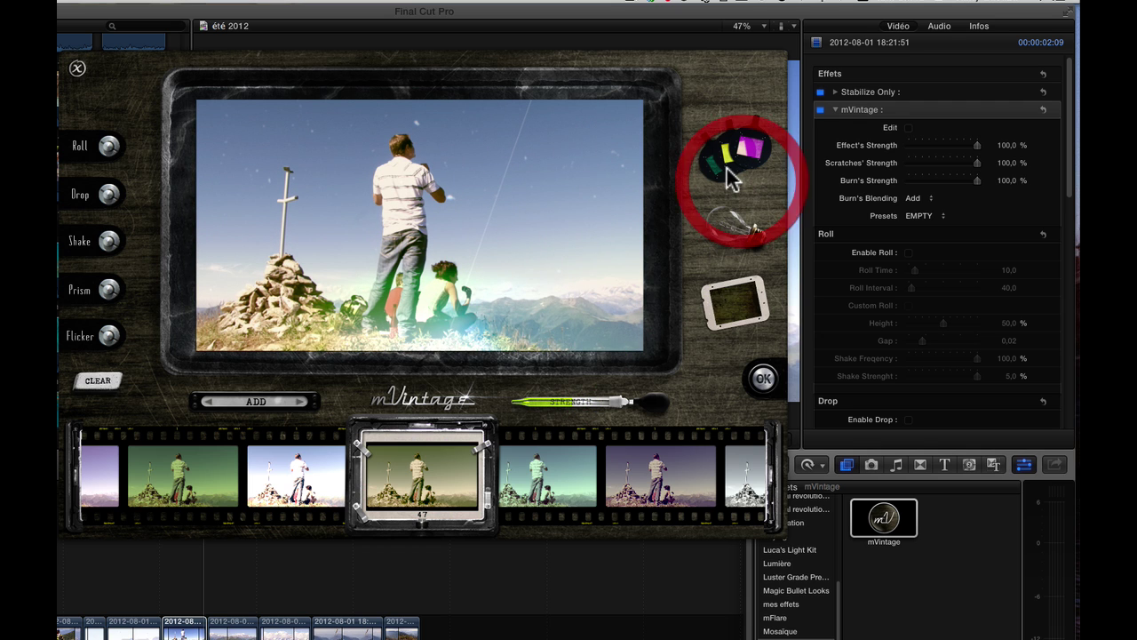
{"action": "left_click", "coordinate": [739, 234]}
{"action": "left_click", "coordinate": [731, 307]}
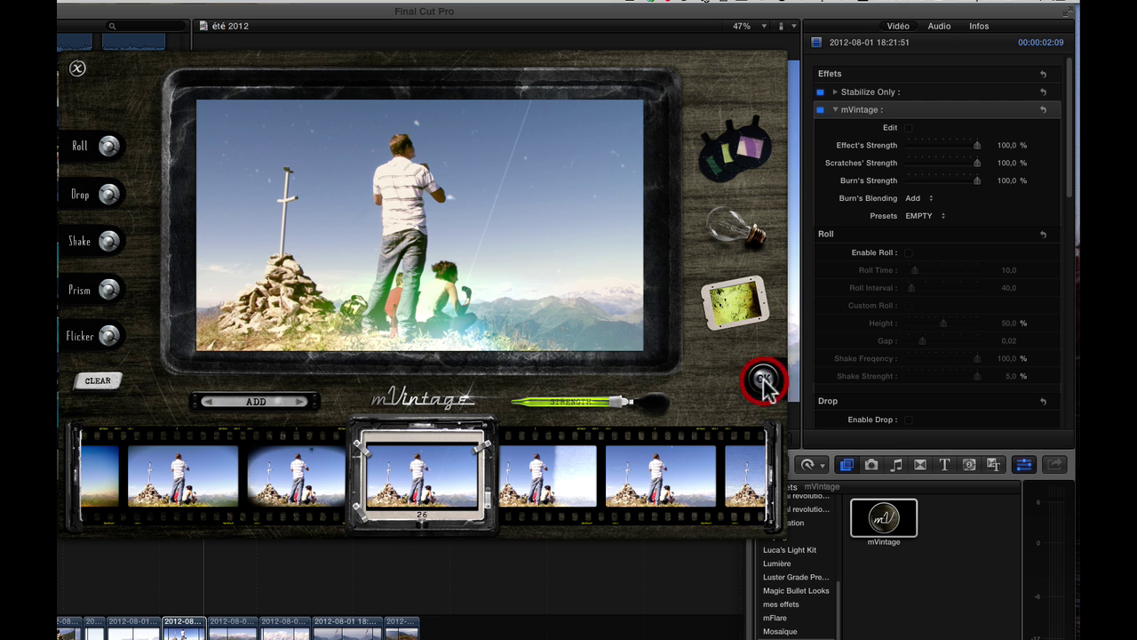
Apply the custom look, return to Final Cut Pro and move the playhead to 12:15:03 at the clip's start
{"action": "left_click", "coordinate": [763, 381]}
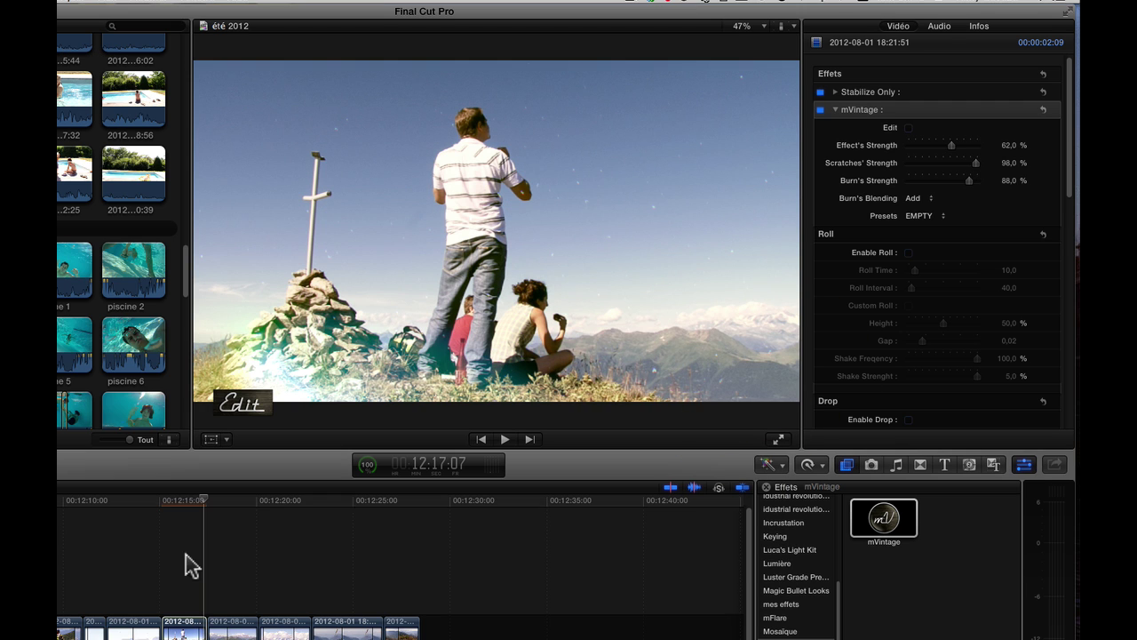
{"action": "left_click", "coordinate": [159, 508]}
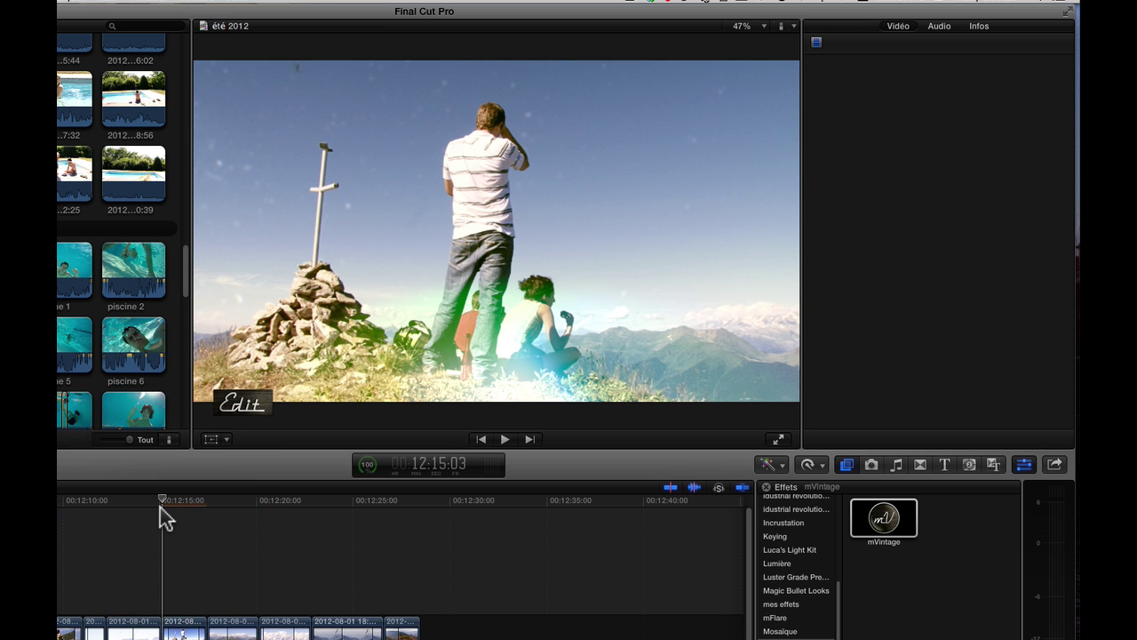
Preview the clip with the applied look, try out the Roll and Shake effects, and play the clip again from 12:15:03
{"action": "key", "text": "space"}
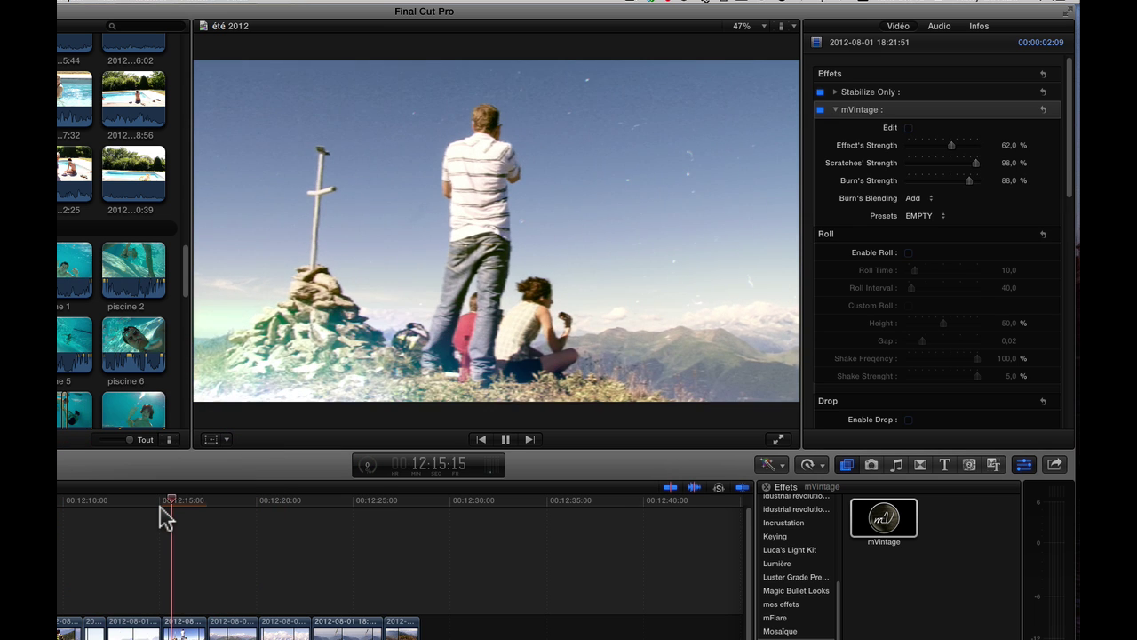
{"action": "key", "text": "space"}
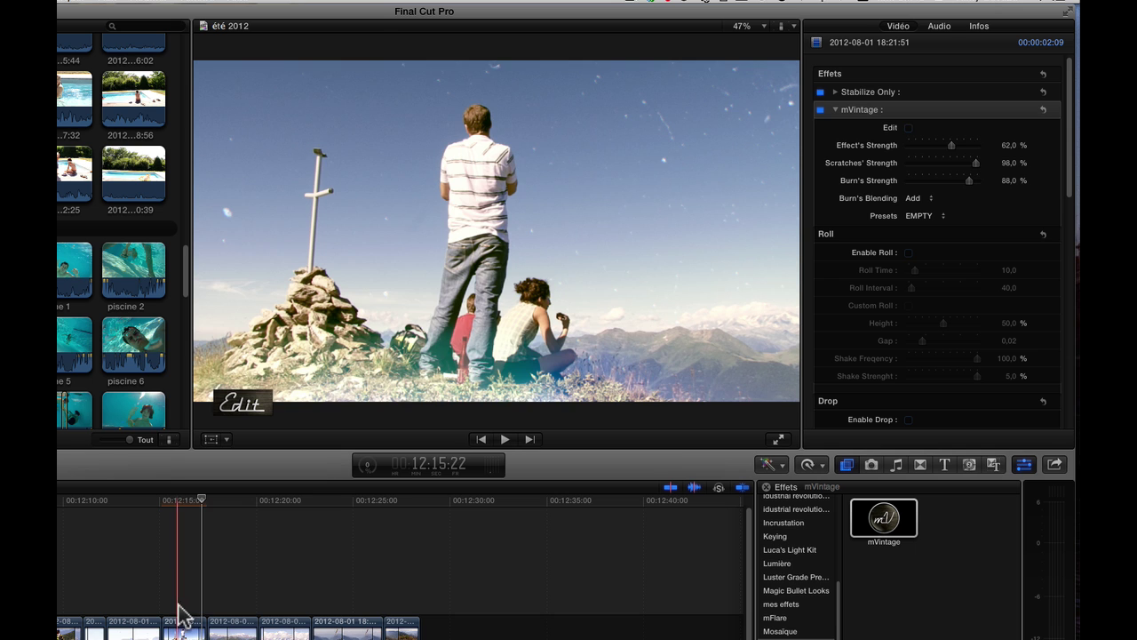
{"action": "left_click", "coordinate": [908, 252]}
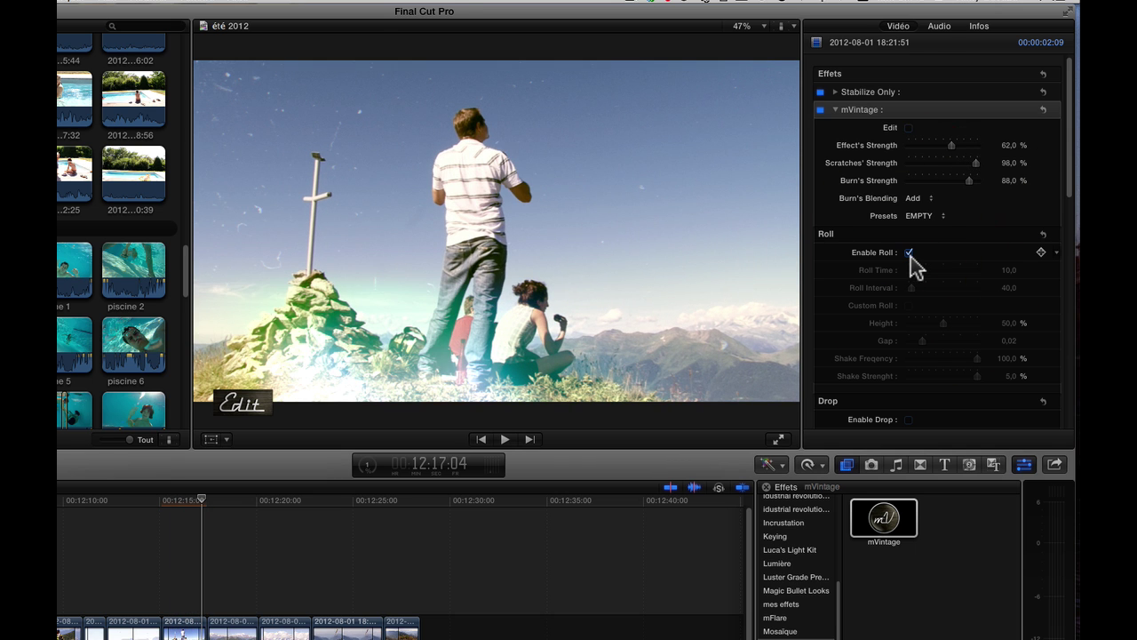
{"action": "scroll", "coordinate": [938, 295], "scroll_direction": "down", "scroll_amount": 5}
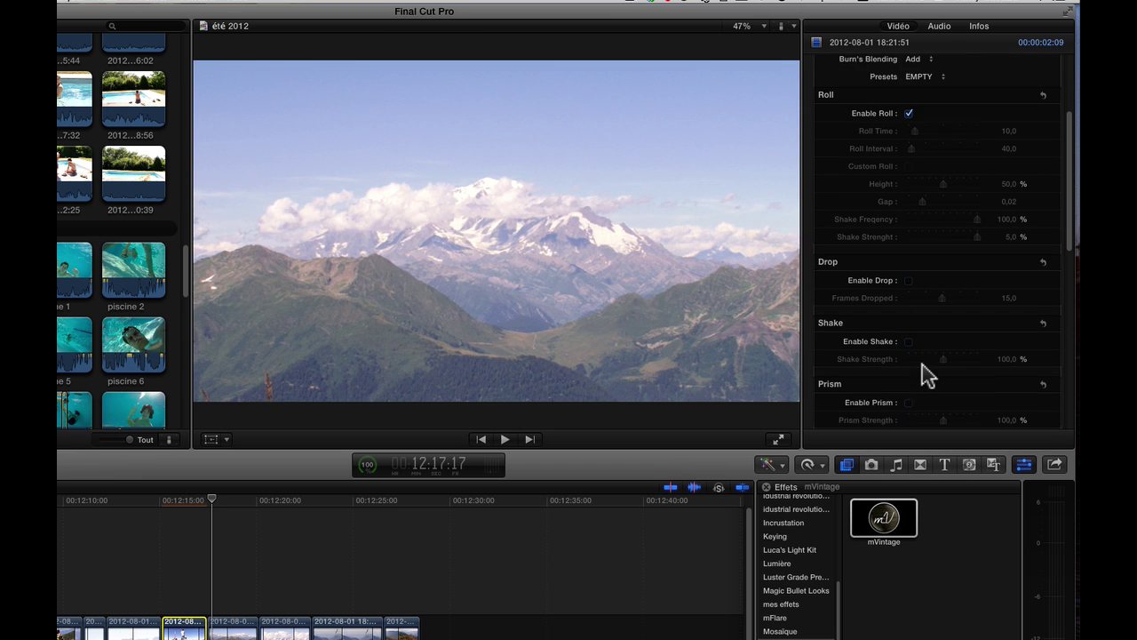
{"action": "left_click", "coordinate": [907, 333]}
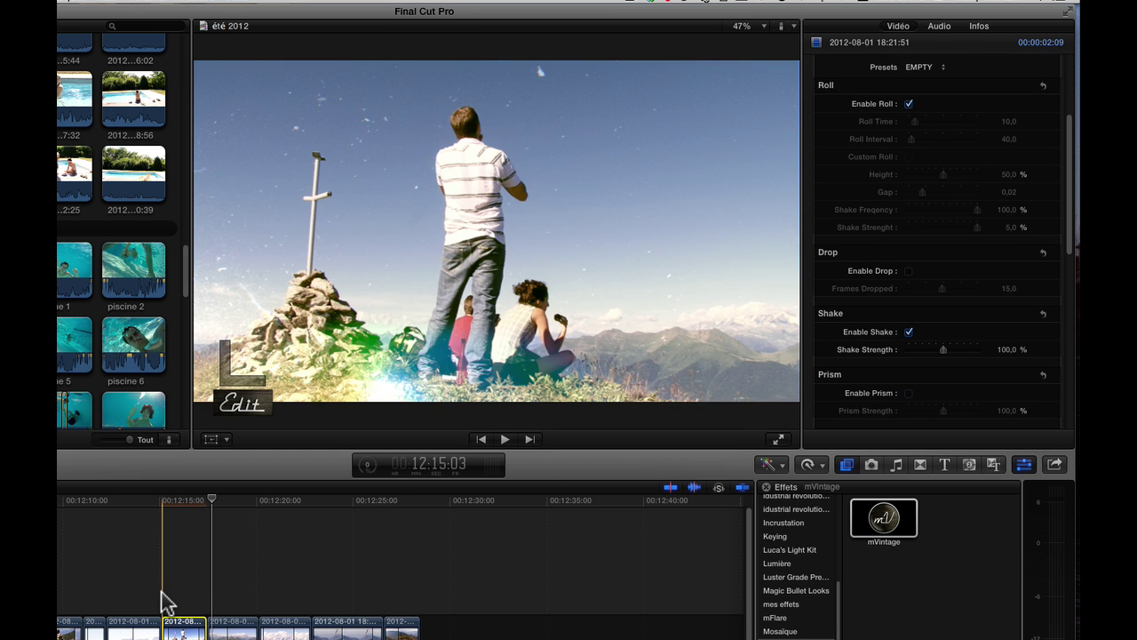
{"action": "key", "text": "space"}
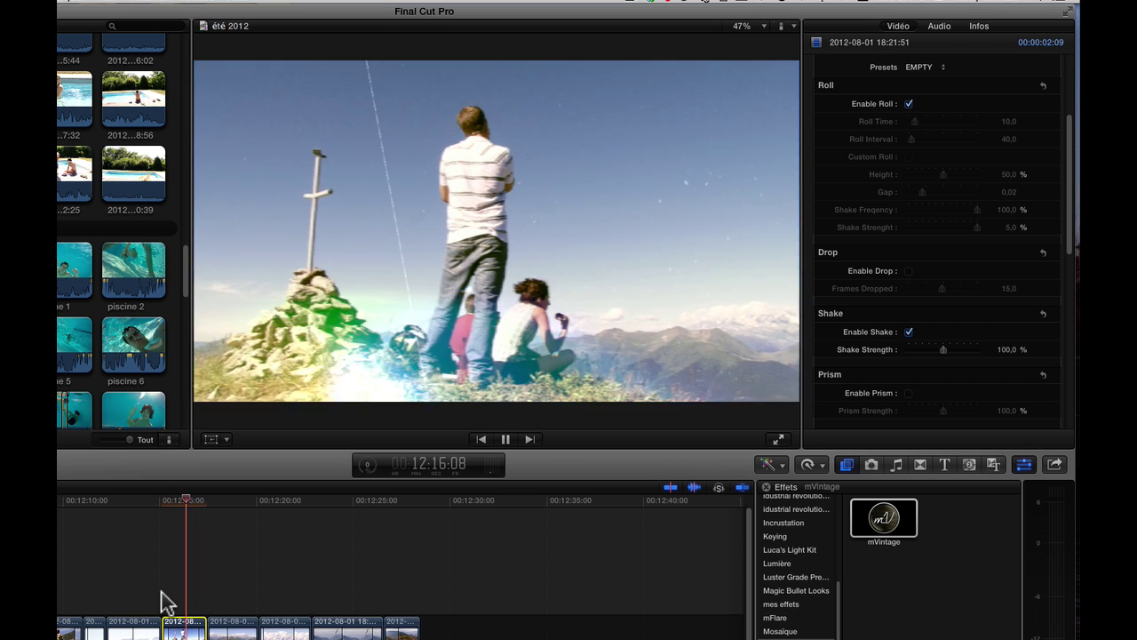
{"action": "key", "text": "space"}
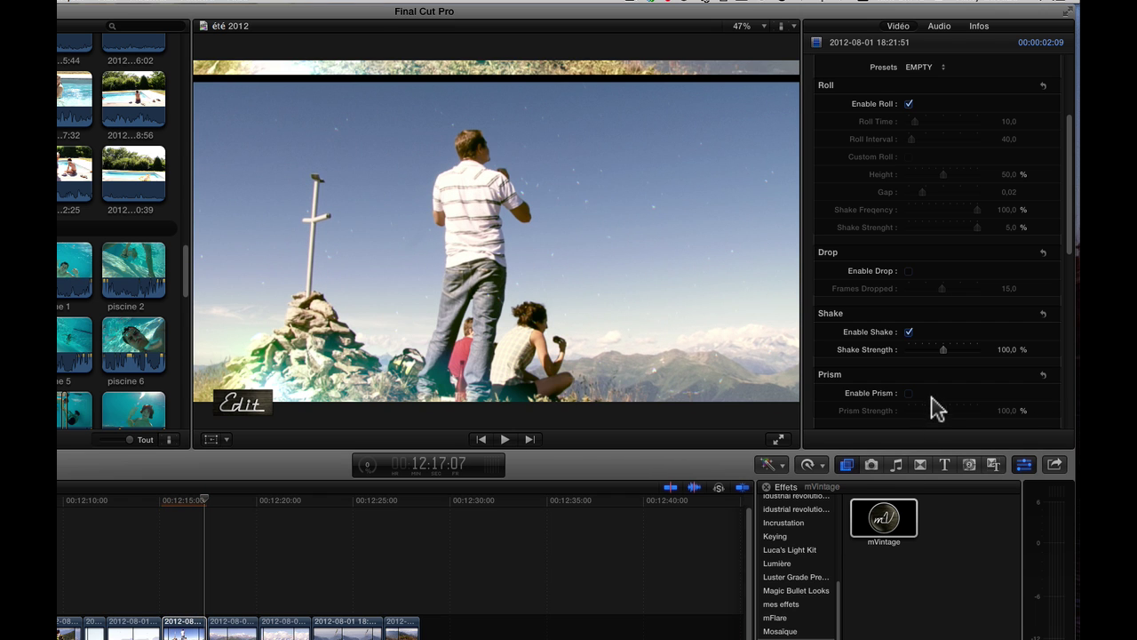
Try out the Flicker effect with the mVintage mix lowered to about 52%, and preview the clip from 12:15:03
{"action": "scroll", "coordinate": [908, 401], "scroll_direction": "down", "scroll_amount": 3}
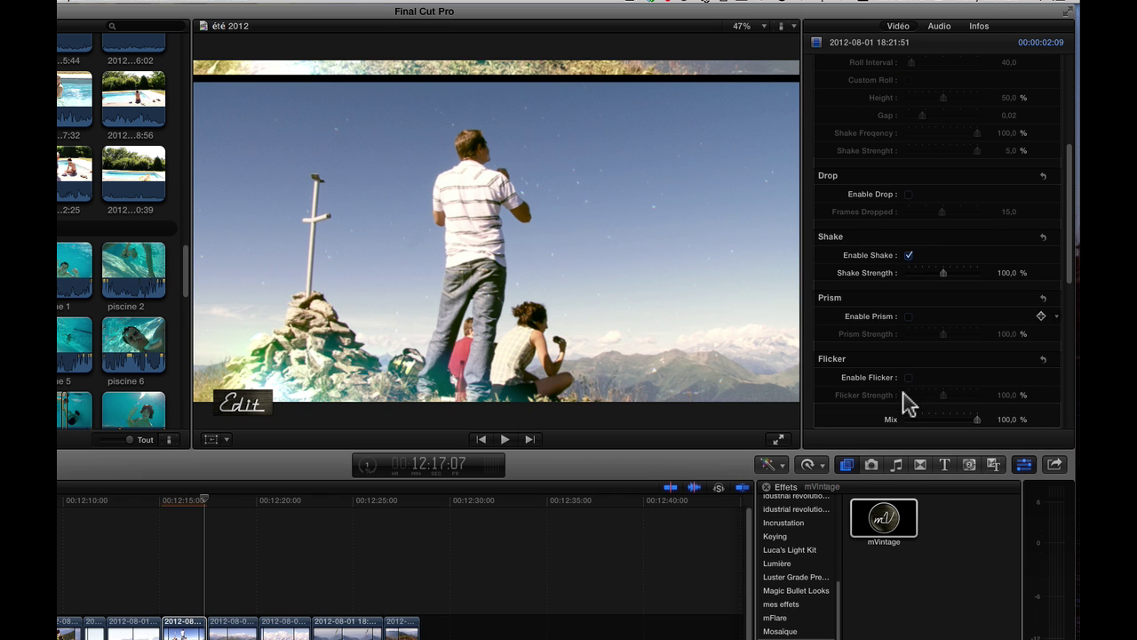
{"action": "left_click", "coordinate": [908, 376]}
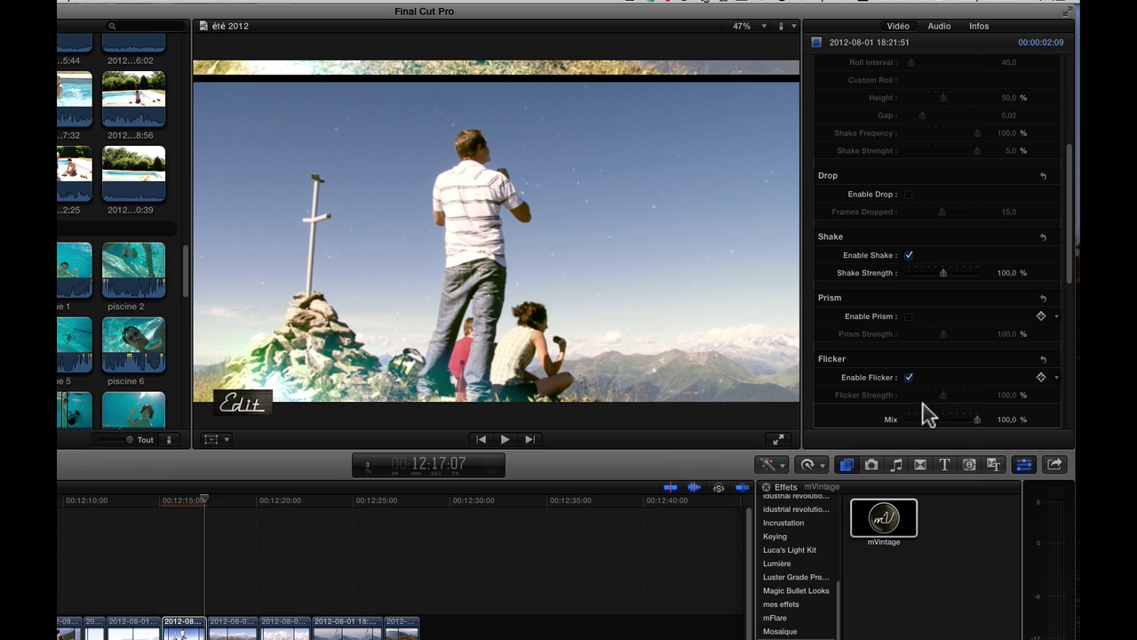
{"action": "left_click", "coordinate": [942, 418]}
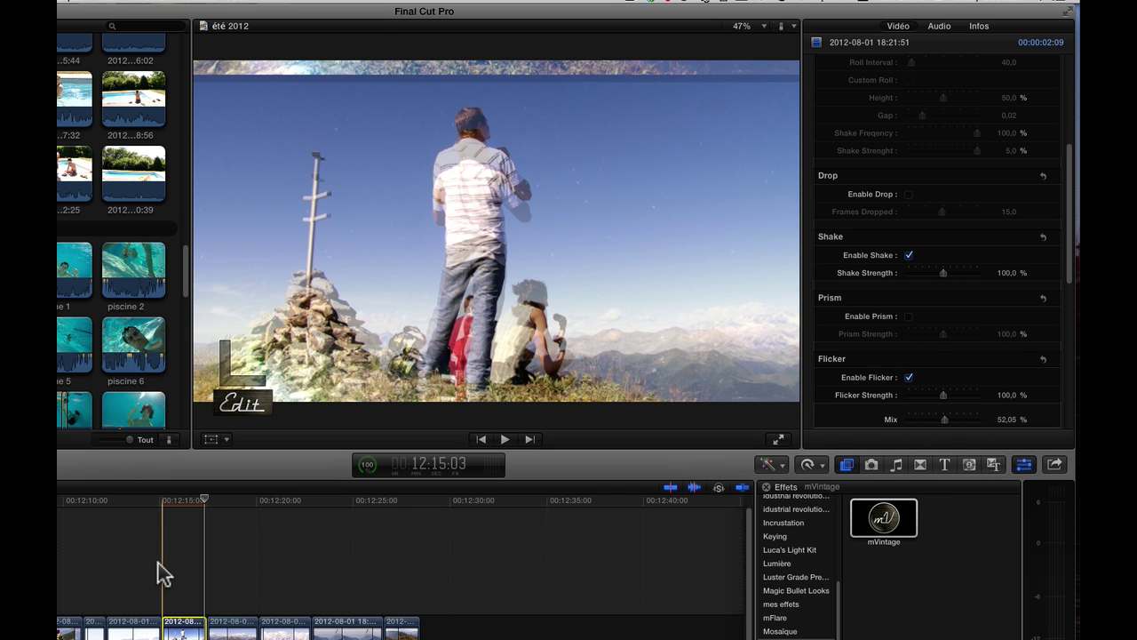
{"action": "key", "text": "space"}
{"action": "key", "text": "space"}
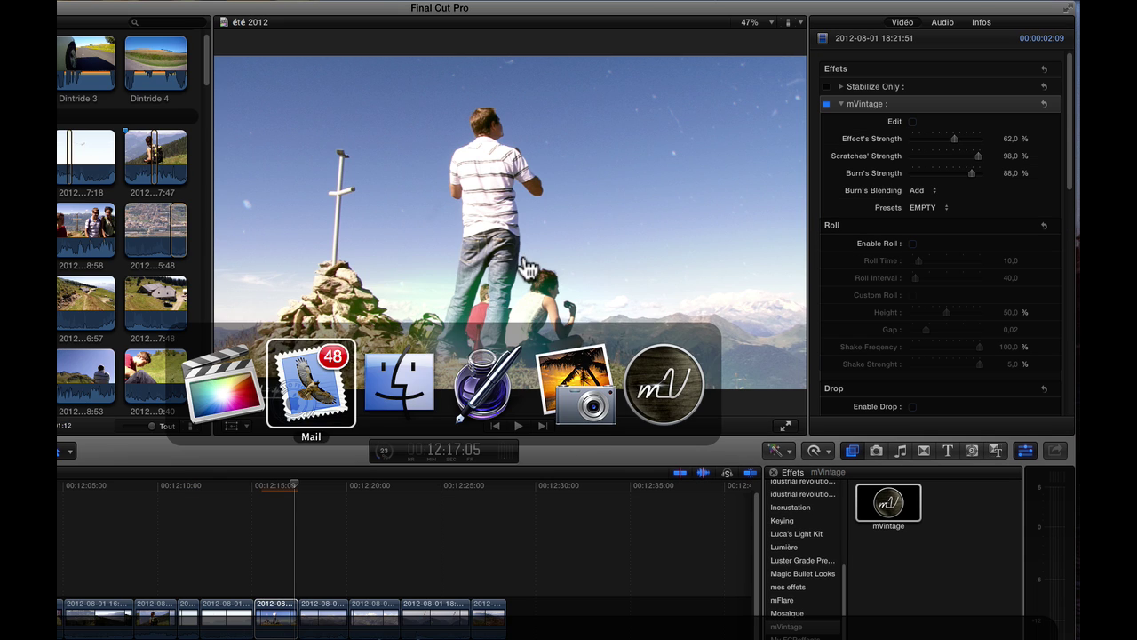
Switch to the mVintage editor, turn on the Roll and Prism effects, and apply them to the clip
{"action": "left_click", "coordinate": [662, 382]}
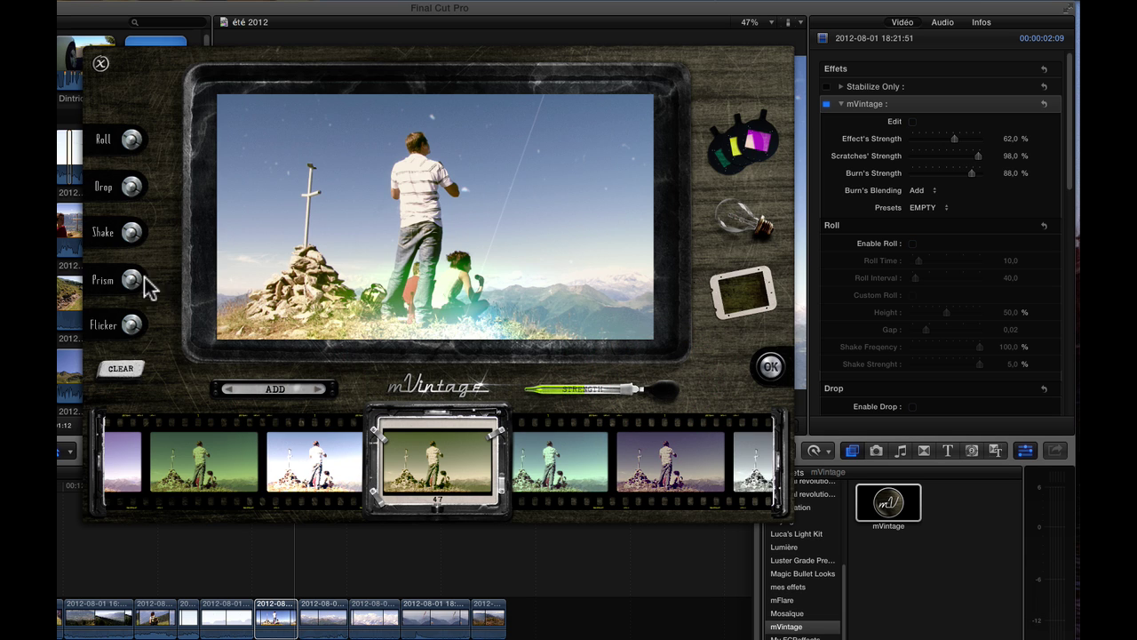
{"action": "left_click", "coordinate": [131, 141]}
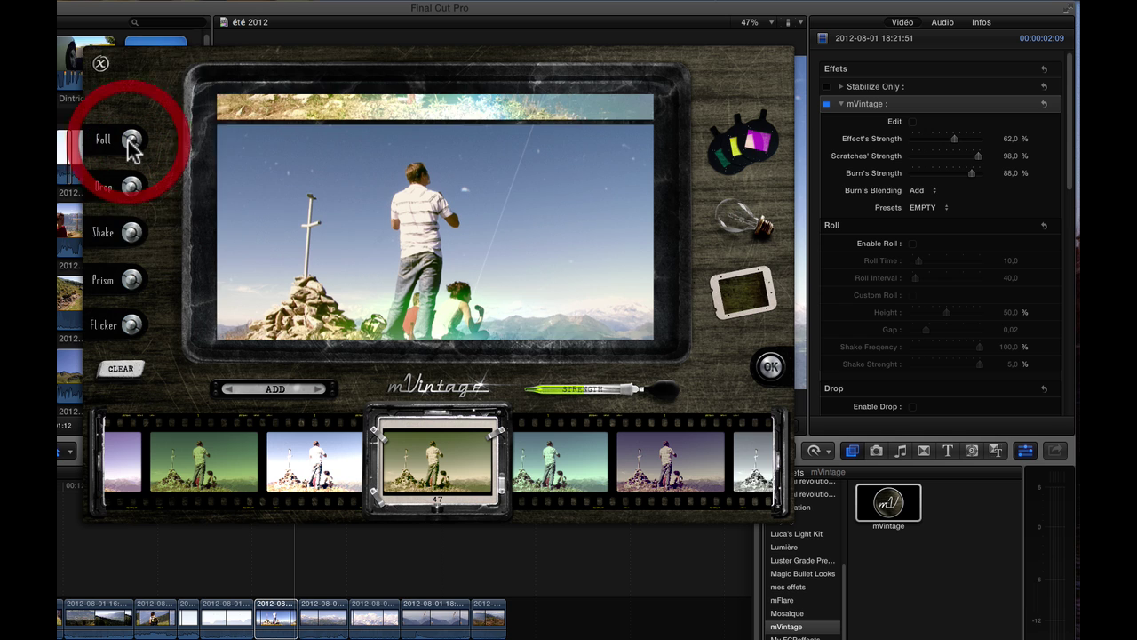
{"action": "left_click", "coordinate": [129, 280]}
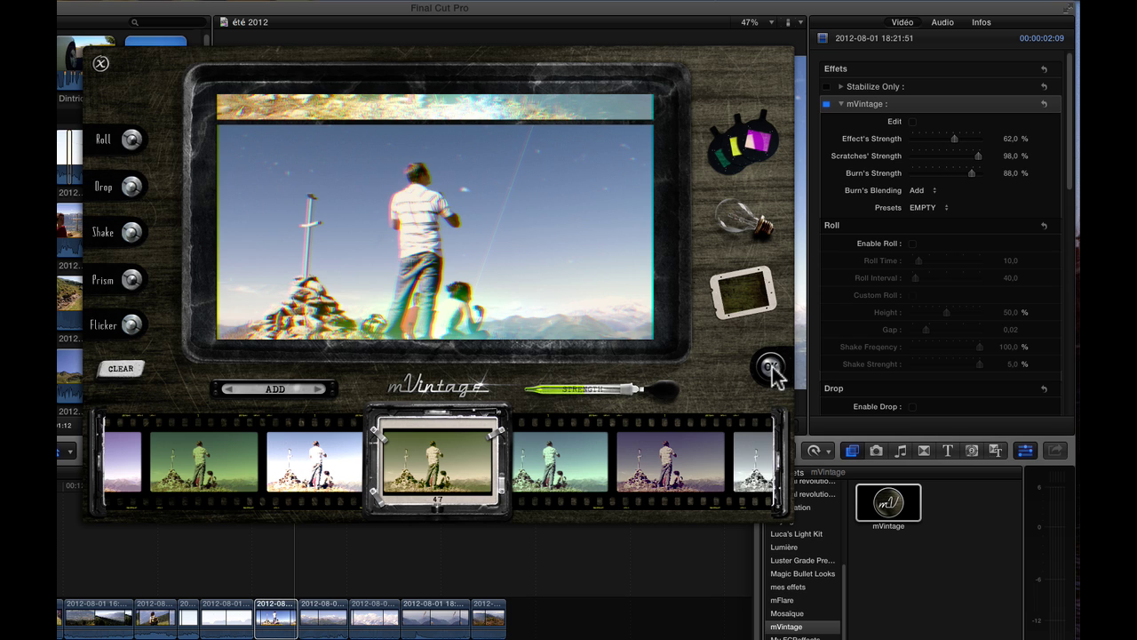
{"action": "left_click", "coordinate": [772, 366]}
Enable Roll in Final Cut Pro's mVintage settings, set Roll Time to 50 and Roll Interval to 236, and preview the clip
{"action": "left_click", "coordinate": [913, 243]}
{"action": "left_click_drag", "start_coordinate": [918, 260], "coordinate": [948, 259]}
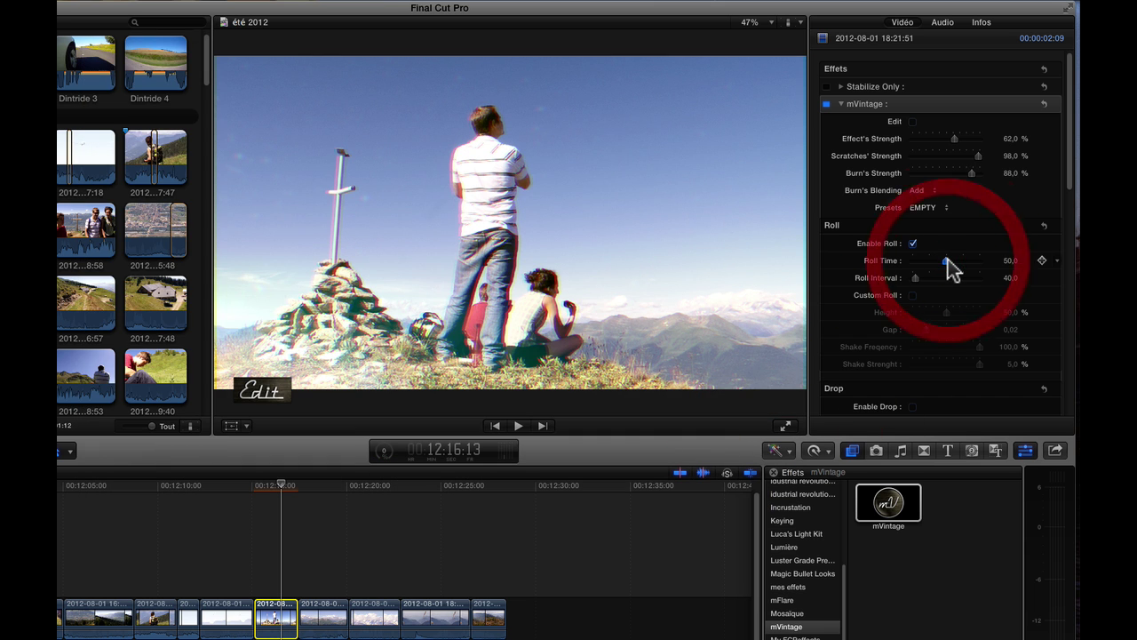
{"action": "left_click", "coordinate": [929, 282]}
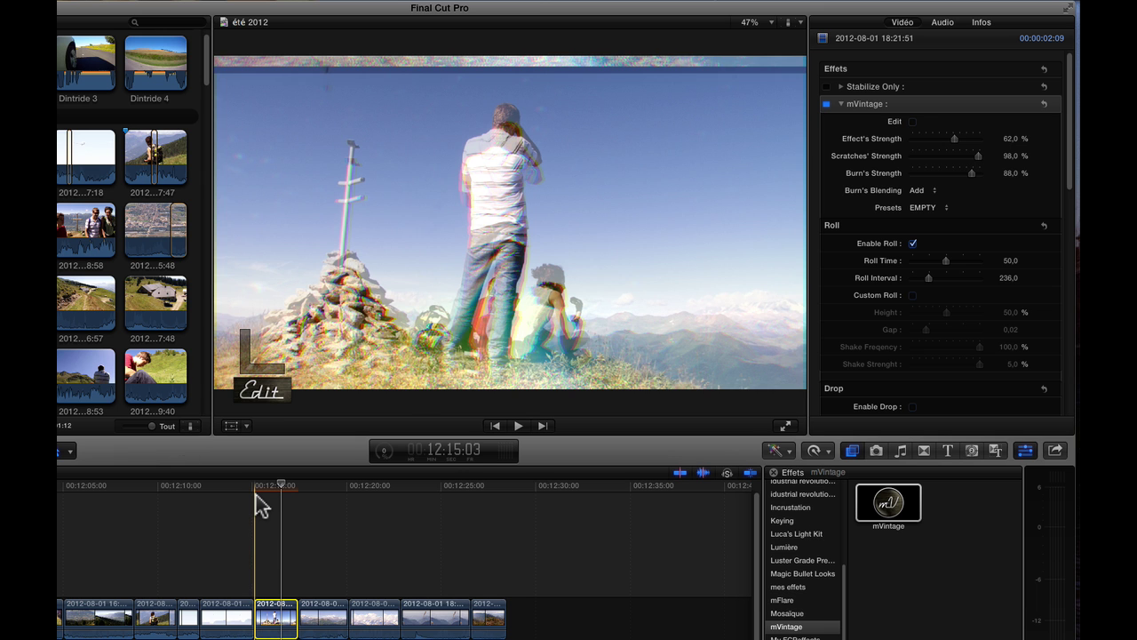
{"action": "key", "text": "space"}
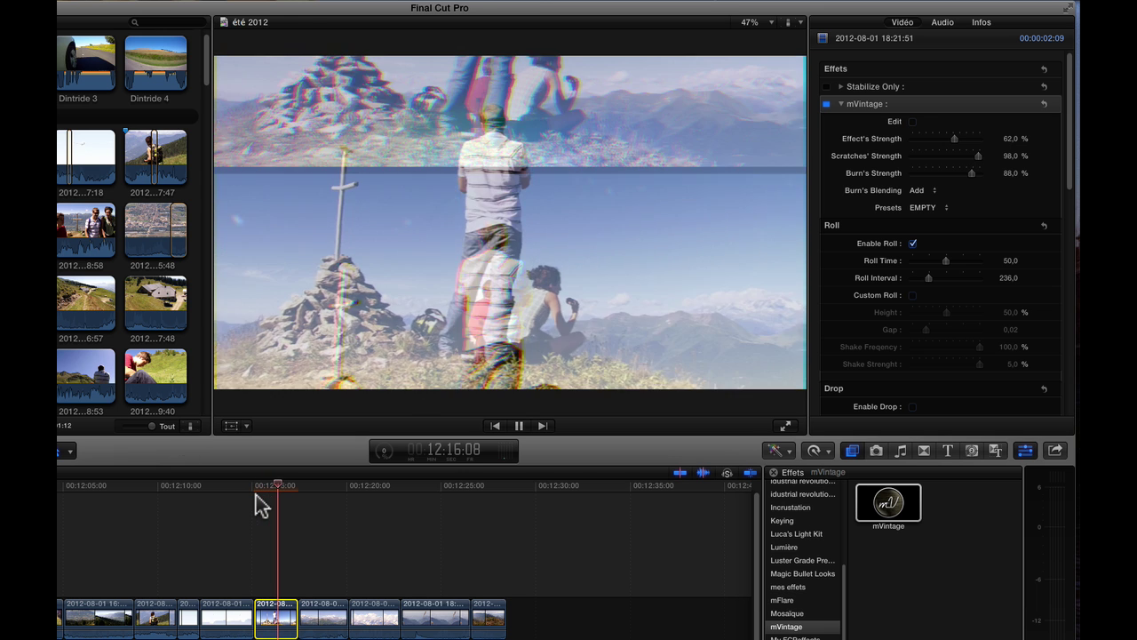
{"action": "key", "text": "space"}
Restore the mVintage mix to 100% and play the selected clip again from its start
{"action": "scroll", "coordinate": [1048, 284], "scroll_direction": "down", "scroll_amount": 10}
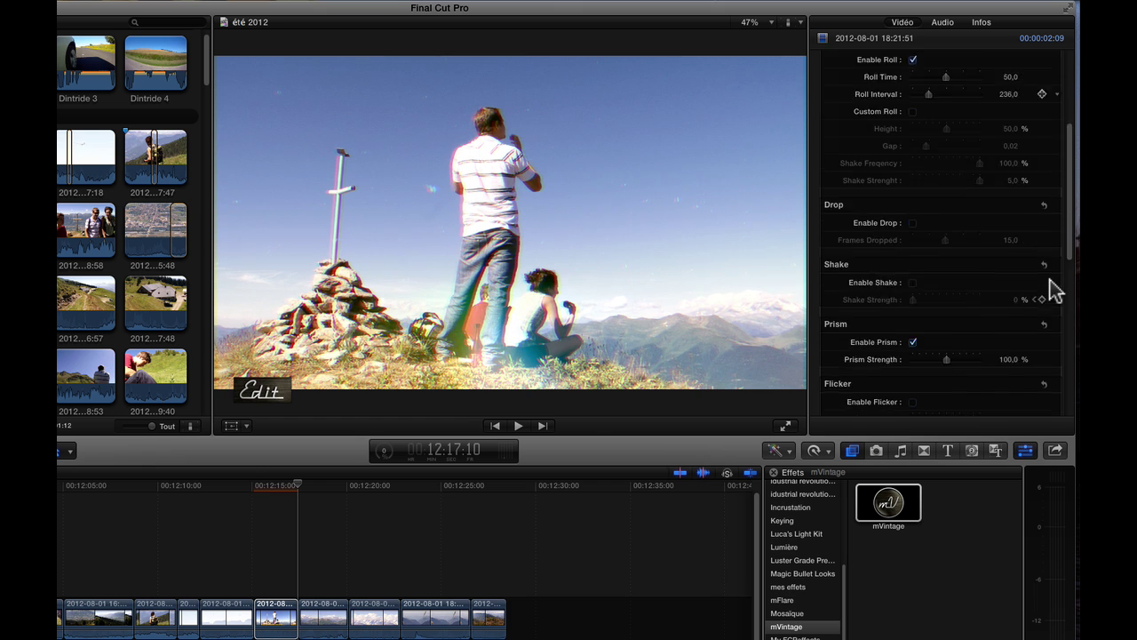
{"action": "left_click", "coordinate": [1022, 224]}
{"action": "left_click", "coordinate": [286, 616]}
{"action": "scroll", "coordinate": [1053, 239], "scroll_direction": "up", "scroll_amount": 5}
{"action": "scroll", "coordinate": [1054, 248], "scroll_direction": "up", "scroll_amount": 5}
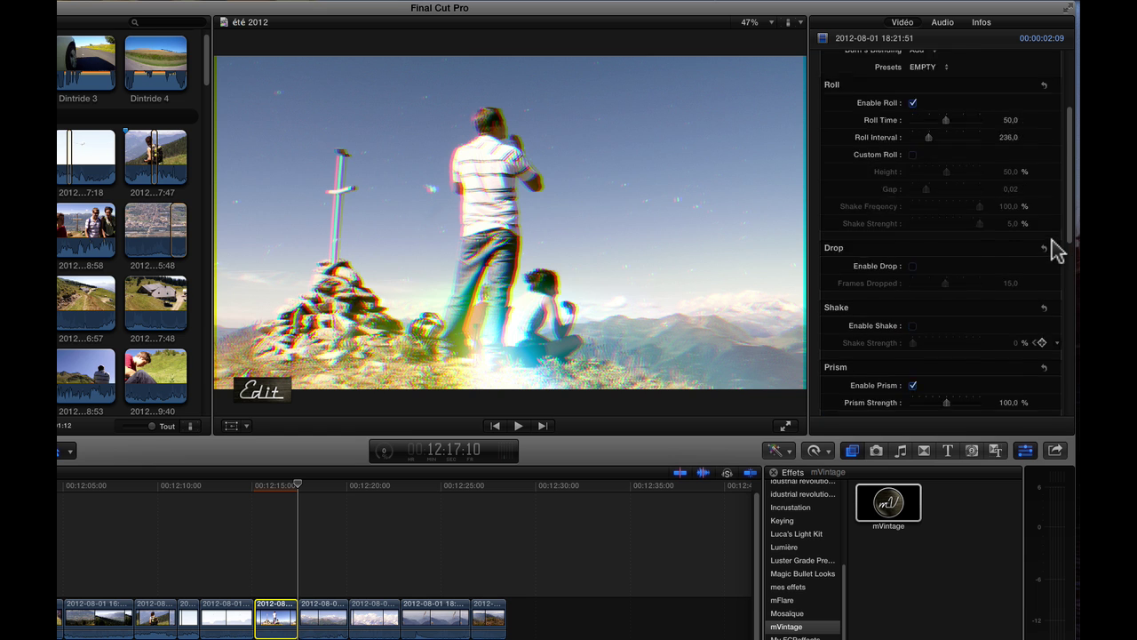
{"action": "left_click", "coordinate": [254, 494]}
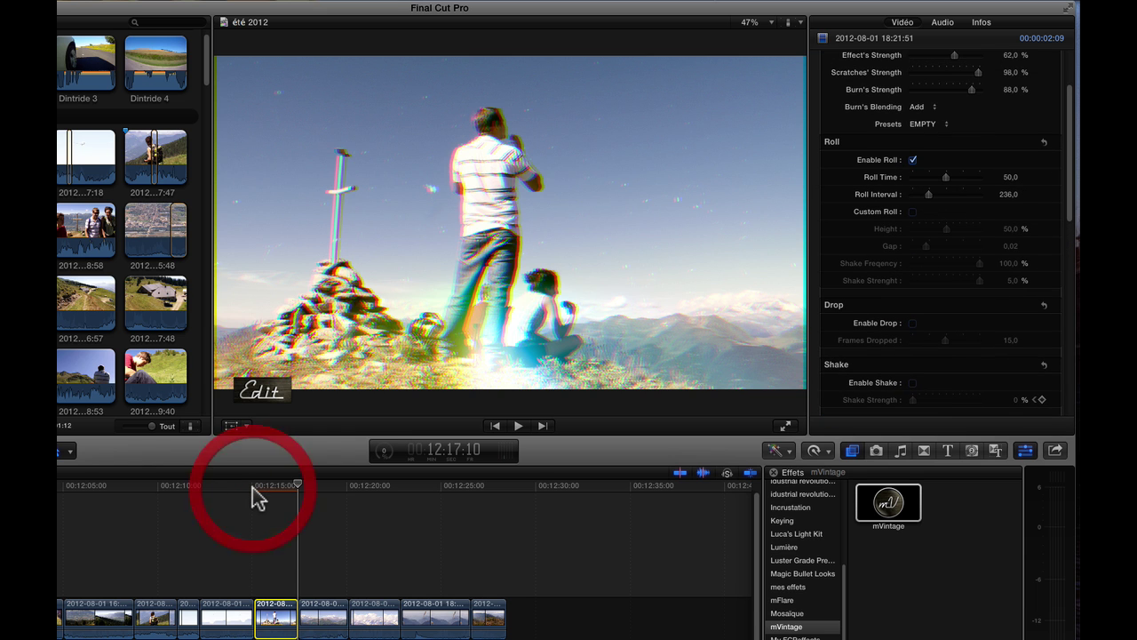
{"action": "key", "text": "space"}
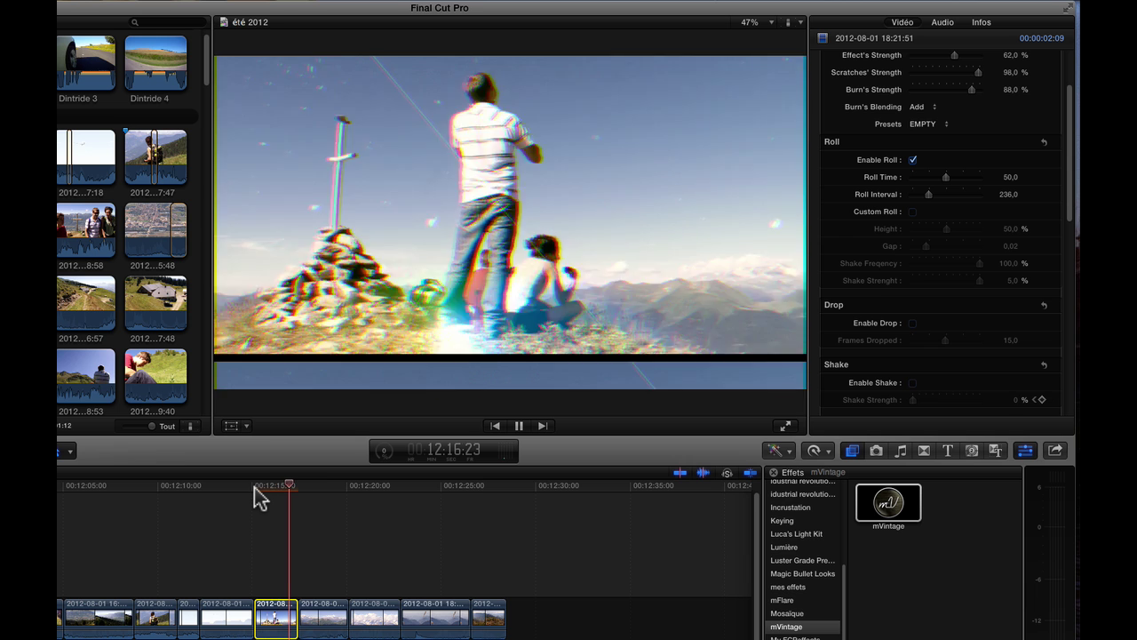
{"action": "key", "text": "space"}
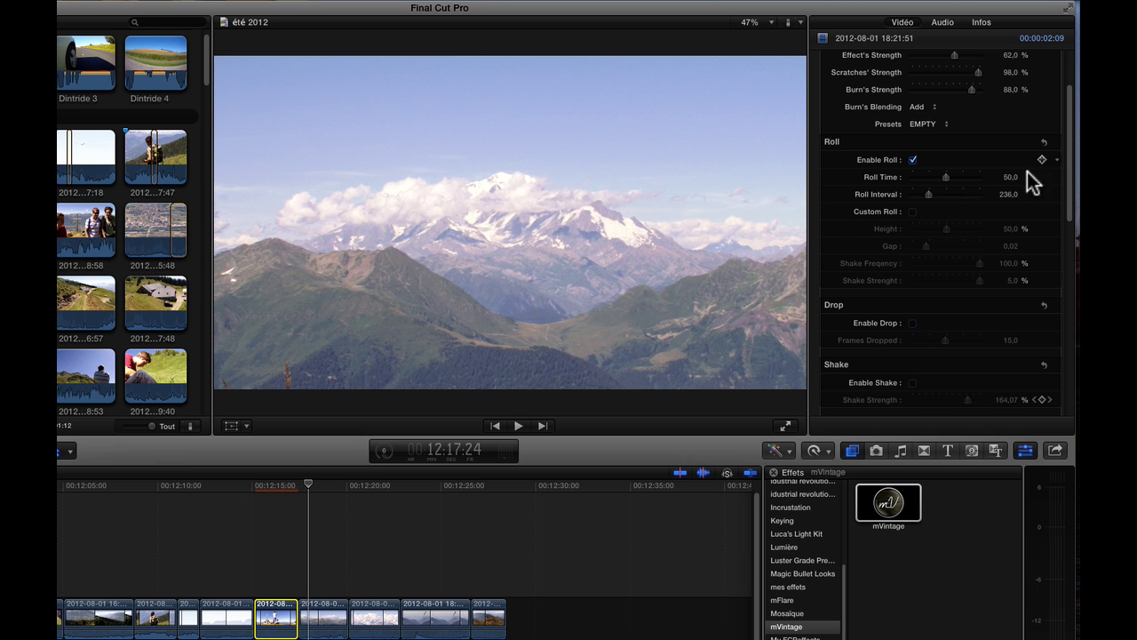
Add an Enable Roll keyframe at 12:15:17 with Roll on, and switch Roll off at 12:16:12
{"action": "left_click", "coordinate": [264, 494]}
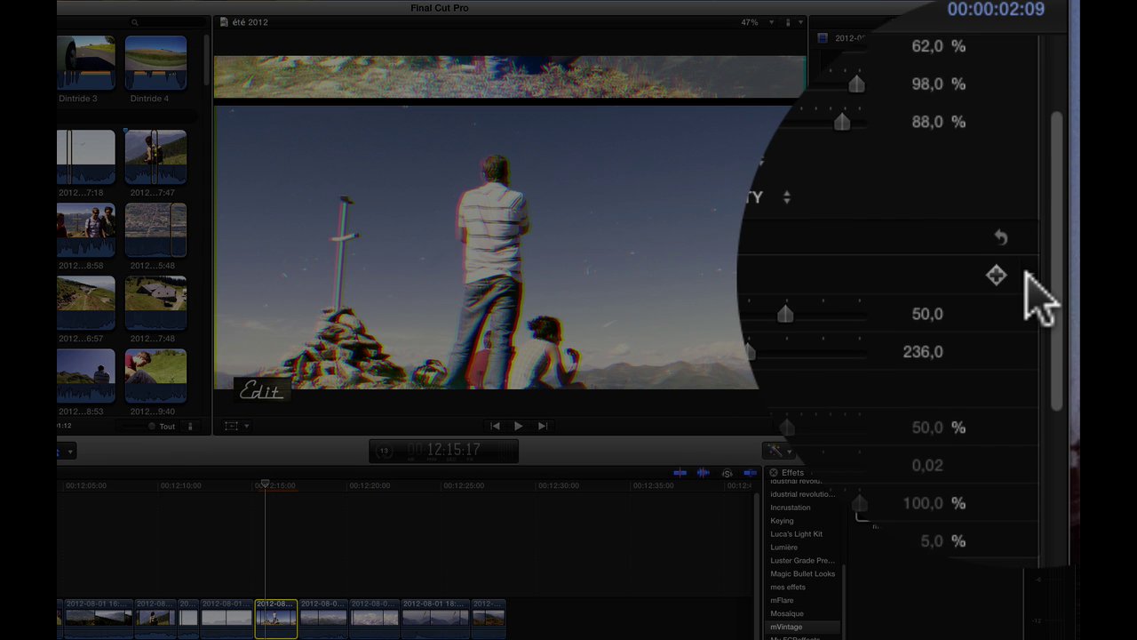
{"action": "left_click", "coordinate": [1055, 161]}
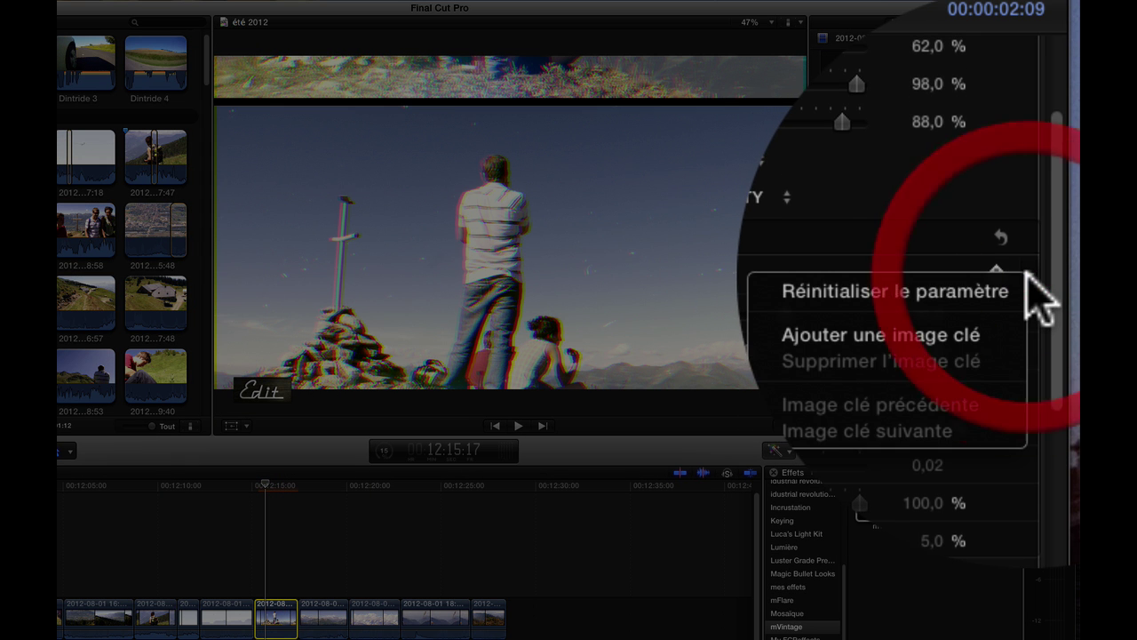
{"action": "left_click", "coordinate": [995, 184]}
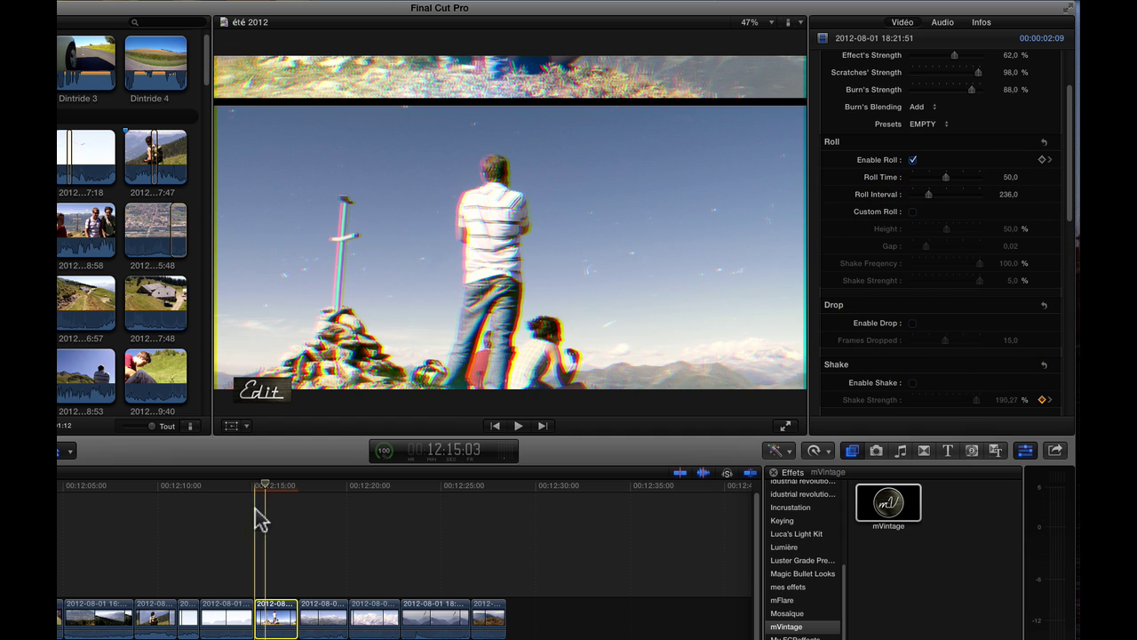
{"action": "left_click", "coordinate": [279, 486]}
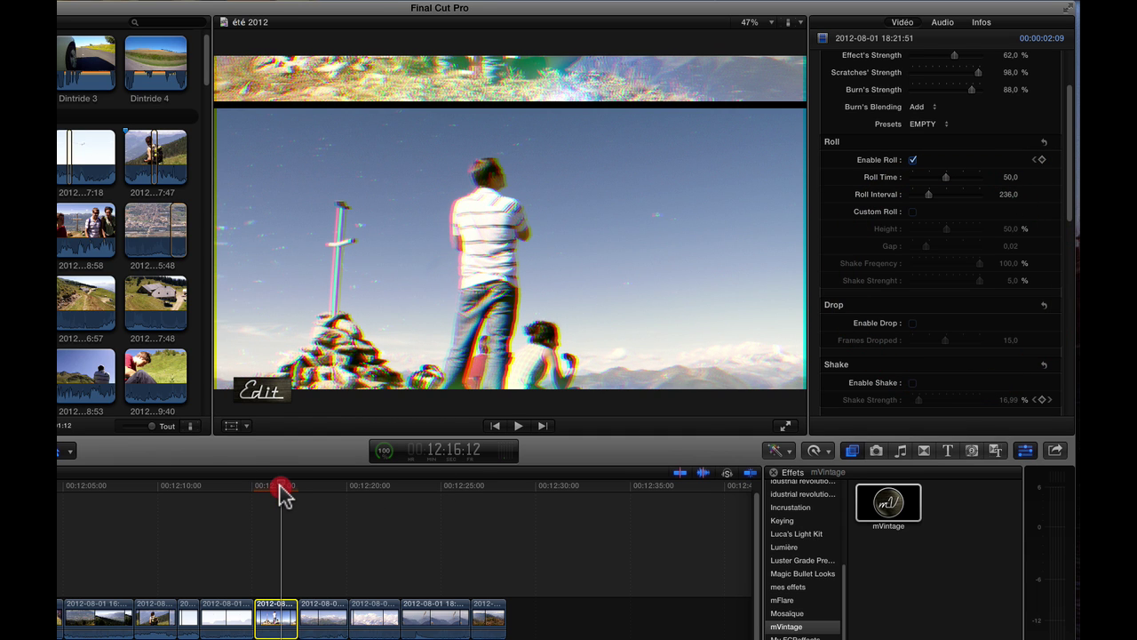
{"action": "left_click", "coordinate": [912, 159]}
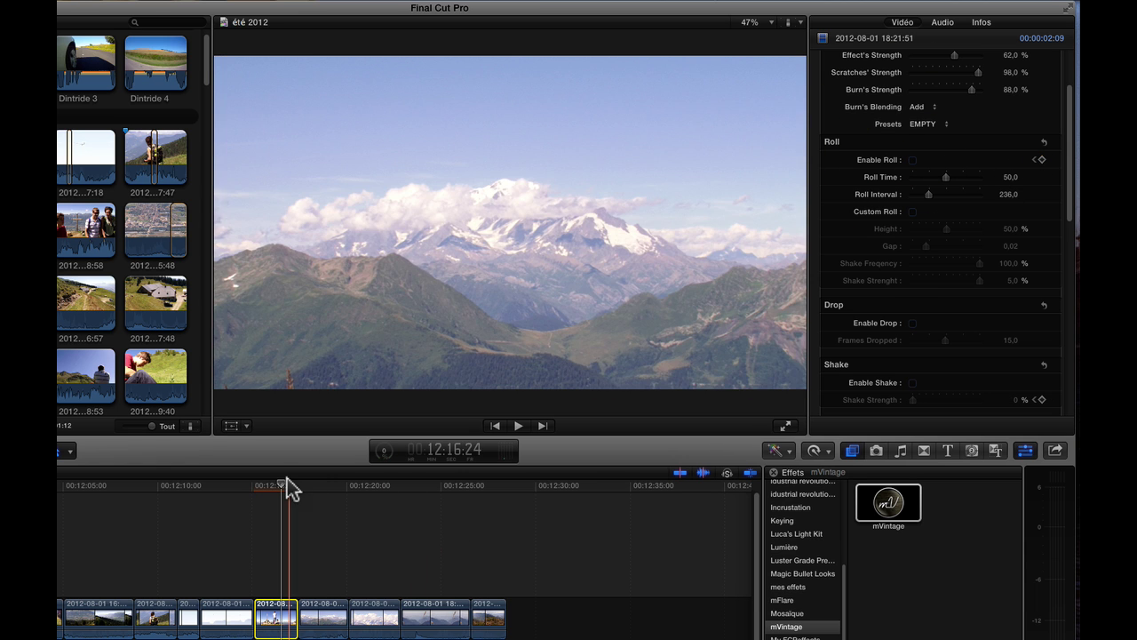
Play the clip from near its start and again from 12:16:18 to check the keyframed Roll effect
{"action": "left_click", "coordinate": [259, 489]}
{"action": "key", "text": "space"}
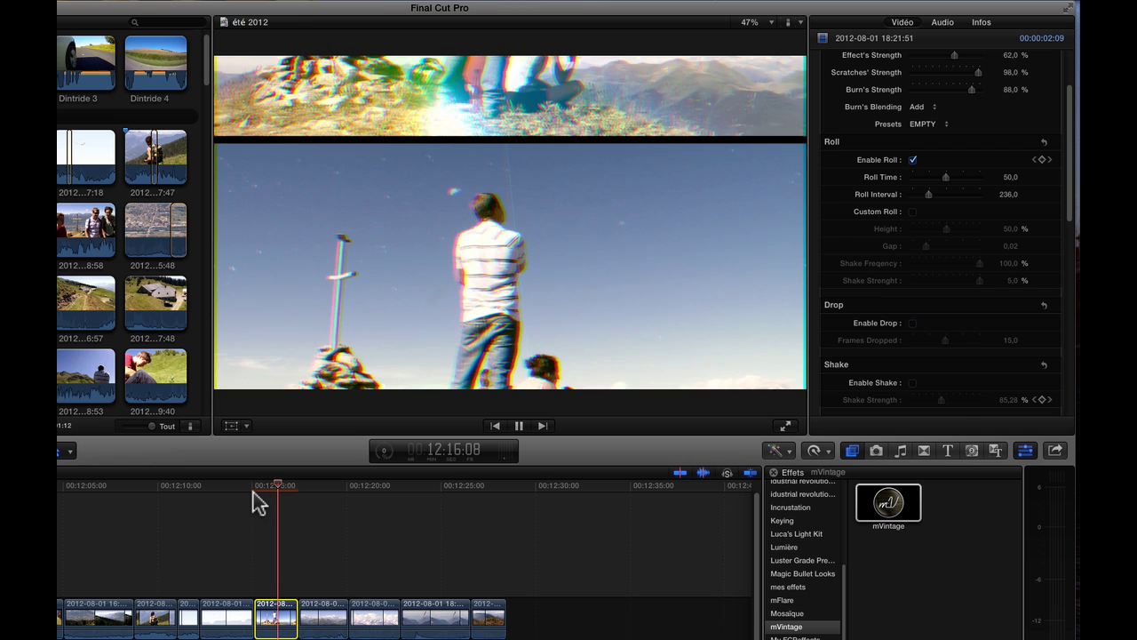
{"action": "key", "text": "space"}
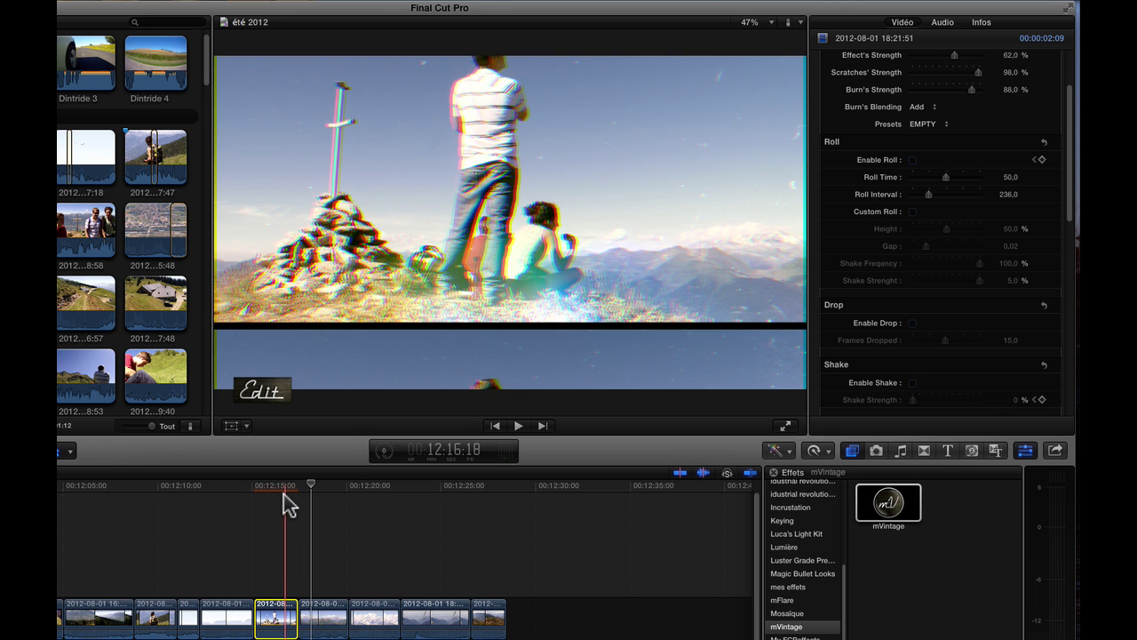
{"action": "key", "text": "space"}
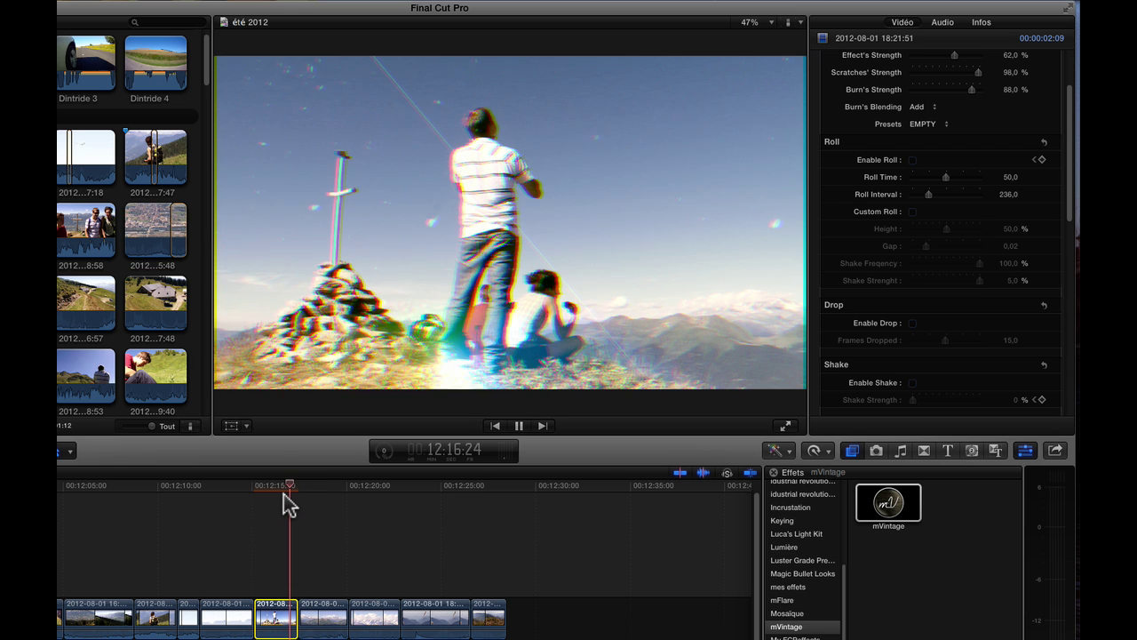
{"action": "key", "text": "space"}
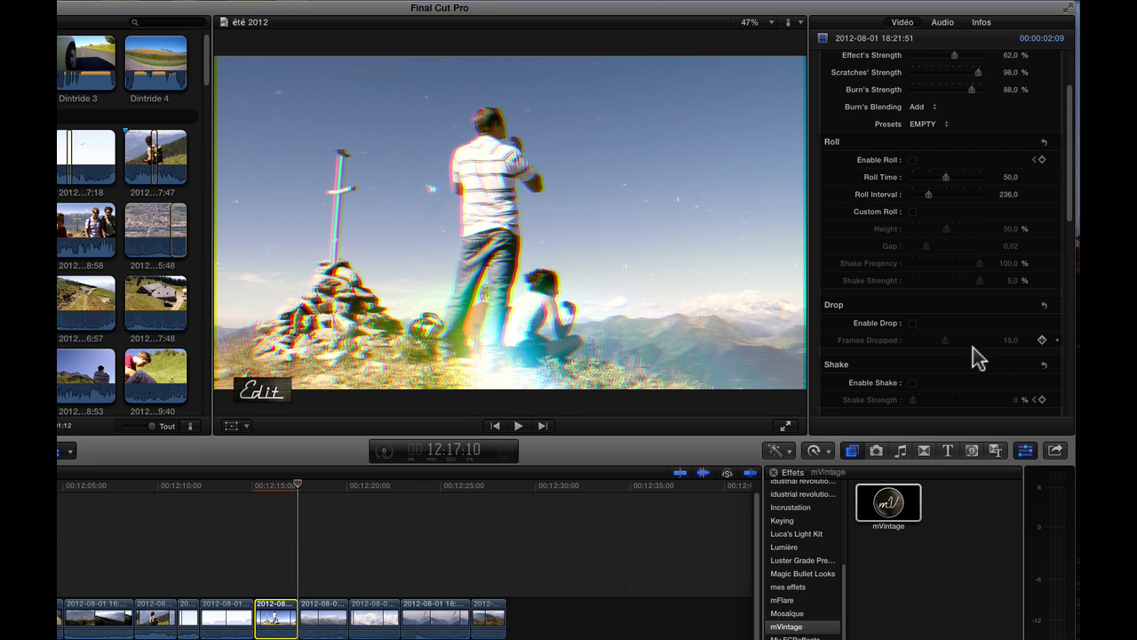
Add keyframes for Enable Prism and Prism Strength at 12:16:05 in the clip
{"action": "scroll", "coordinate": [977, 366], "scroll_direction": "down", "scroll_amount": 3}
{"action": "scroll", "coordinate": [977, 366], "scroll_direction": "down", "scroll_amount": 2}
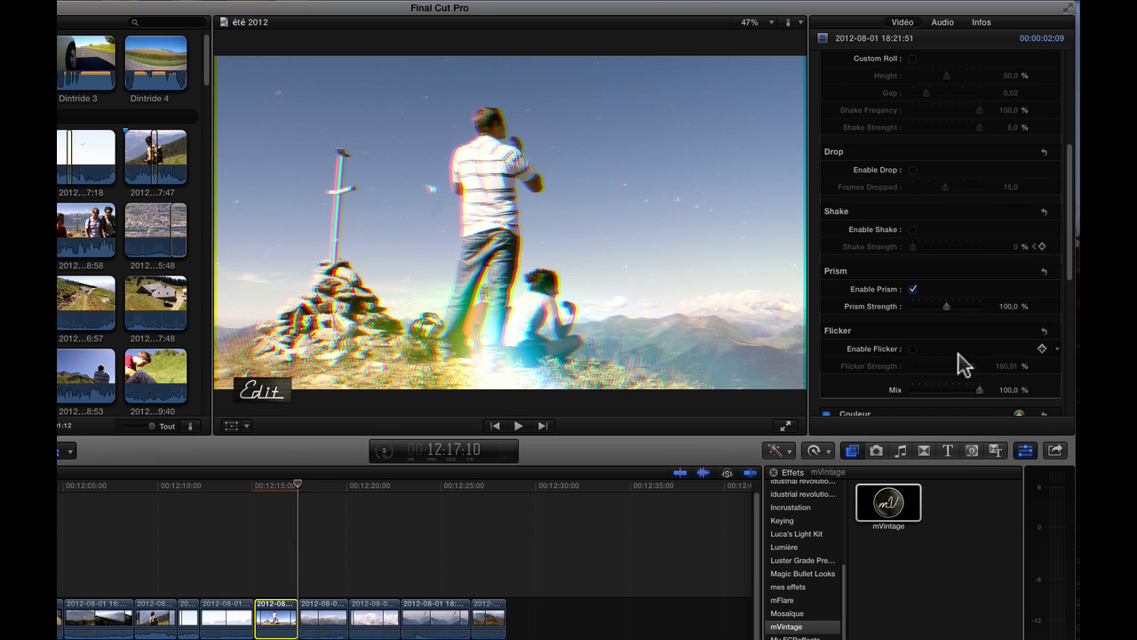
{"action": "left_click", "coordinate": [275, 490]}
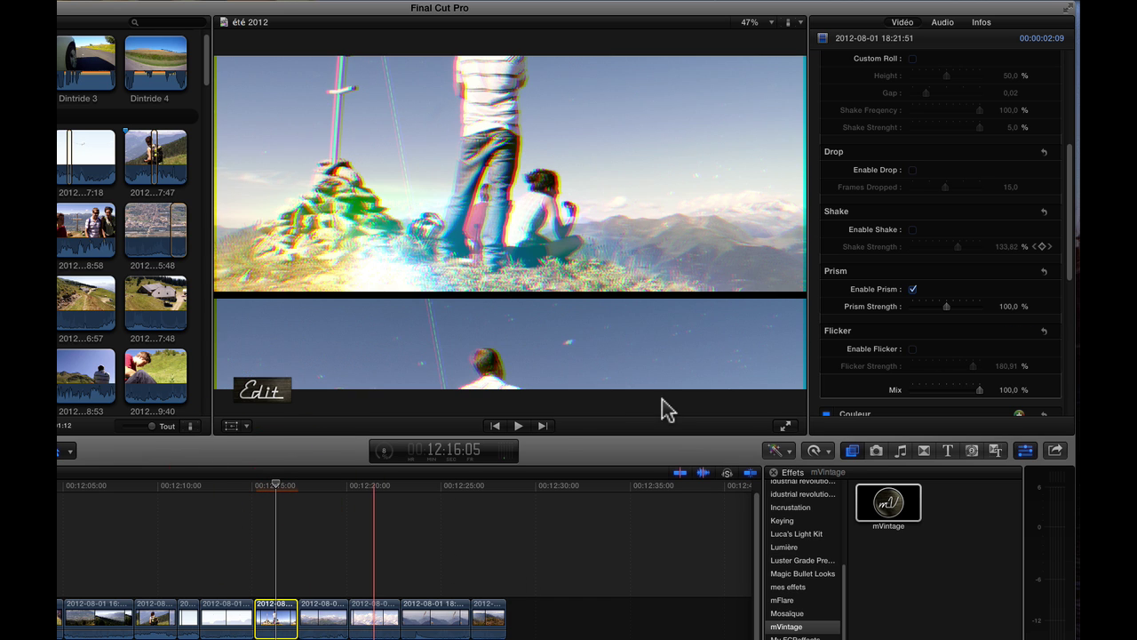
{"action": "right_click", "coordinate": [1044, 289]}
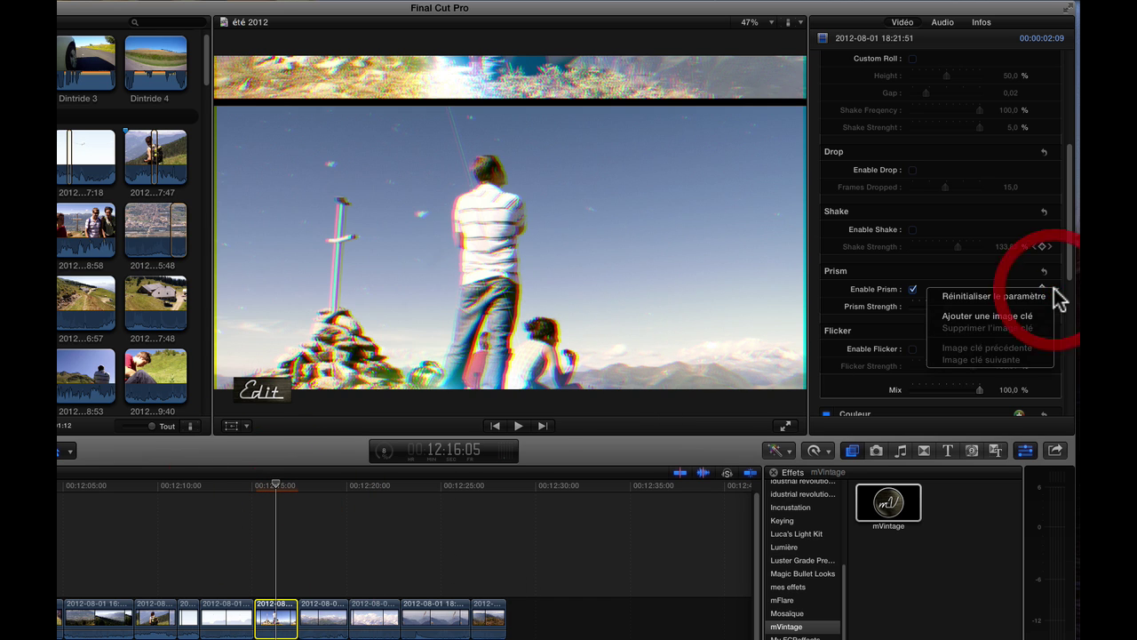
{"action": "left_click", "coordinate": [1026, 317]}
{"action": "left_click", "coordinate": [1043, 306]}
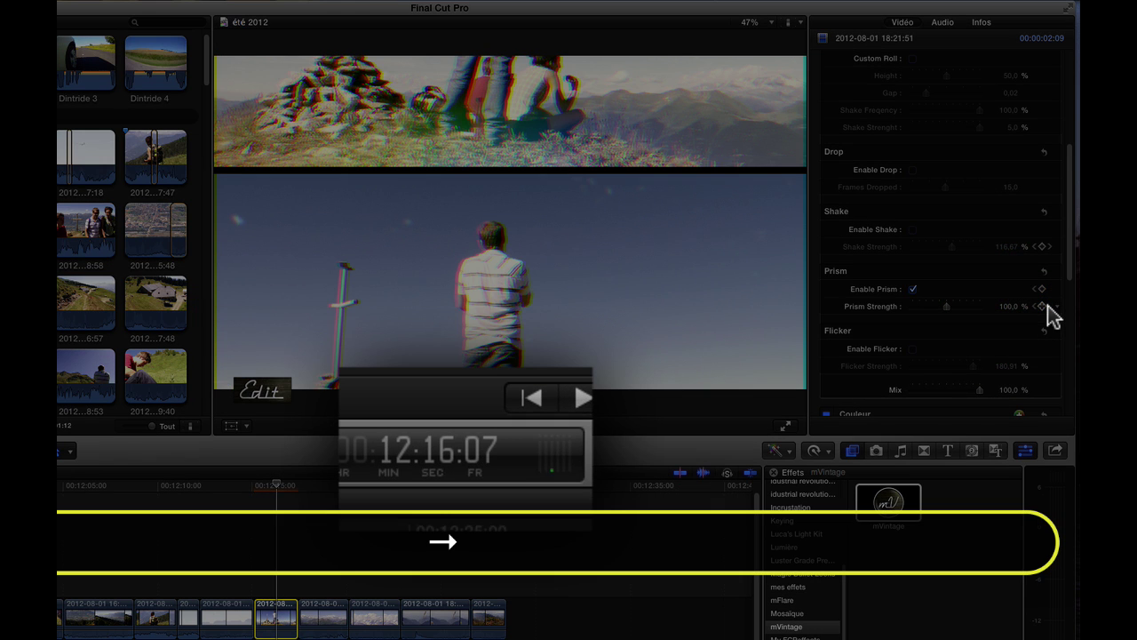
Lower Prism Strength to its minimum at 12:16:09 and play the clip from 12:15:03 to check the animation
{"action": "key", "text": "Right"}
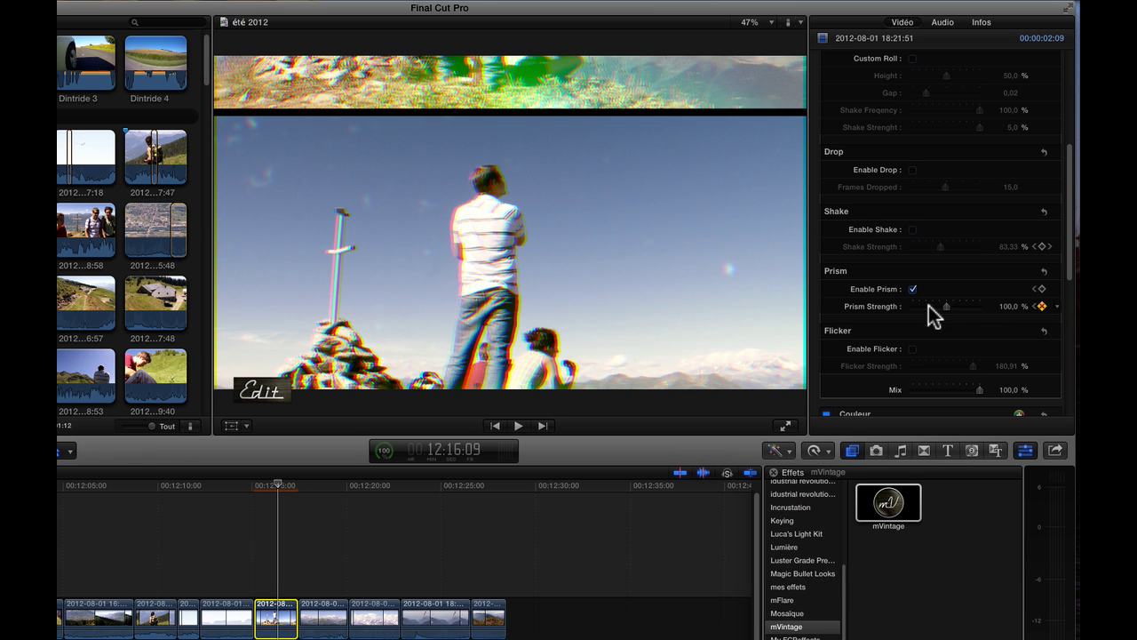
{"action": "left_click_drag", "start_coordinate": [944, 305], "coordinate": [878, 307]}
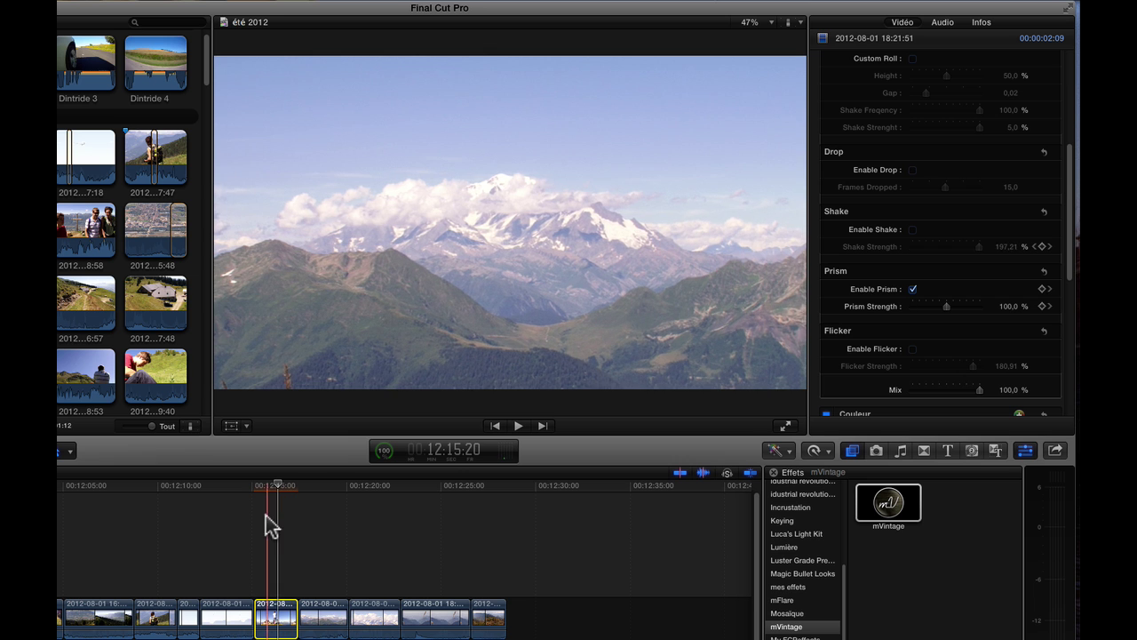
{"action": "left_click", "coordinate": [254, 496]}
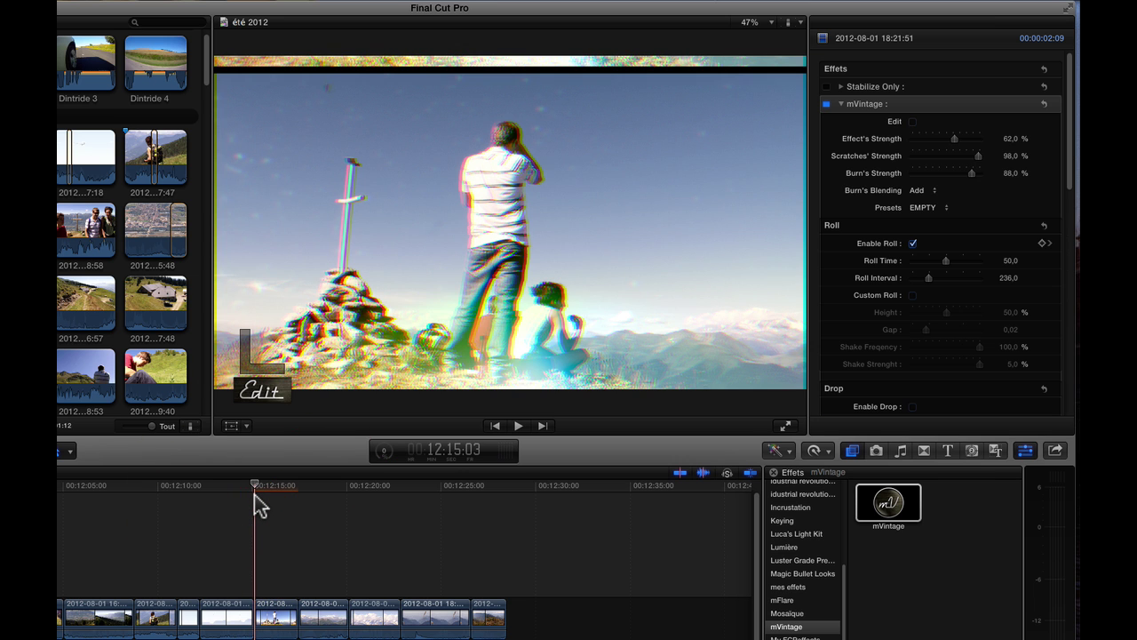
{"action": "key", "text": "space"}
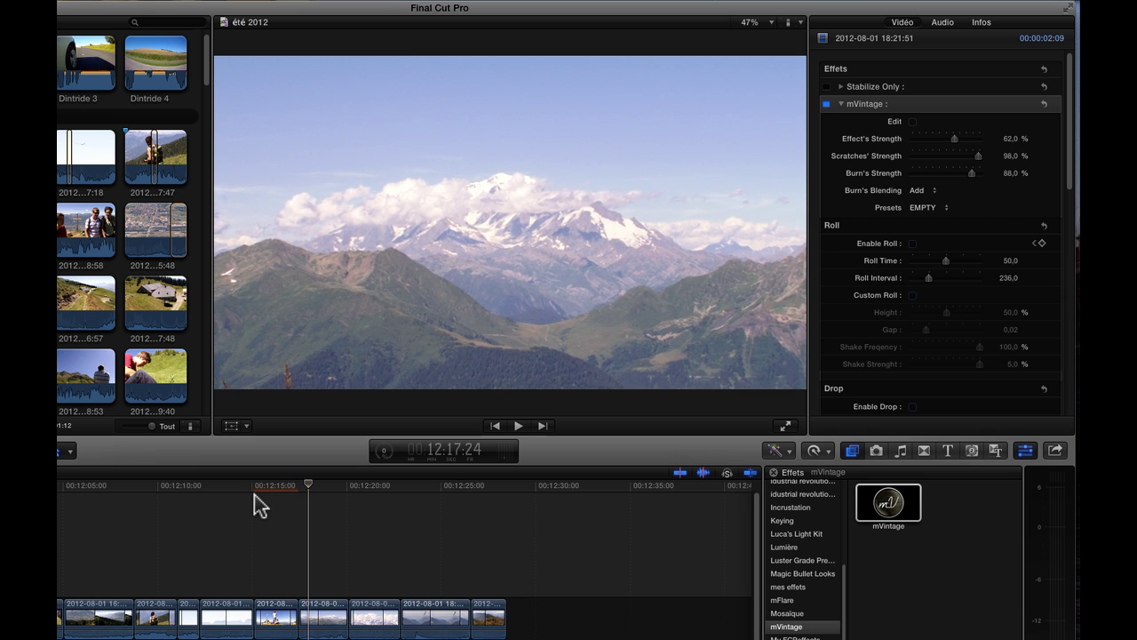
Inspect the frame at 12:16:06 and play the clip again from 12:16:01 to check the Roll and Prism keyframes
{"action": "left_click", "coordinate": [274, 492]}
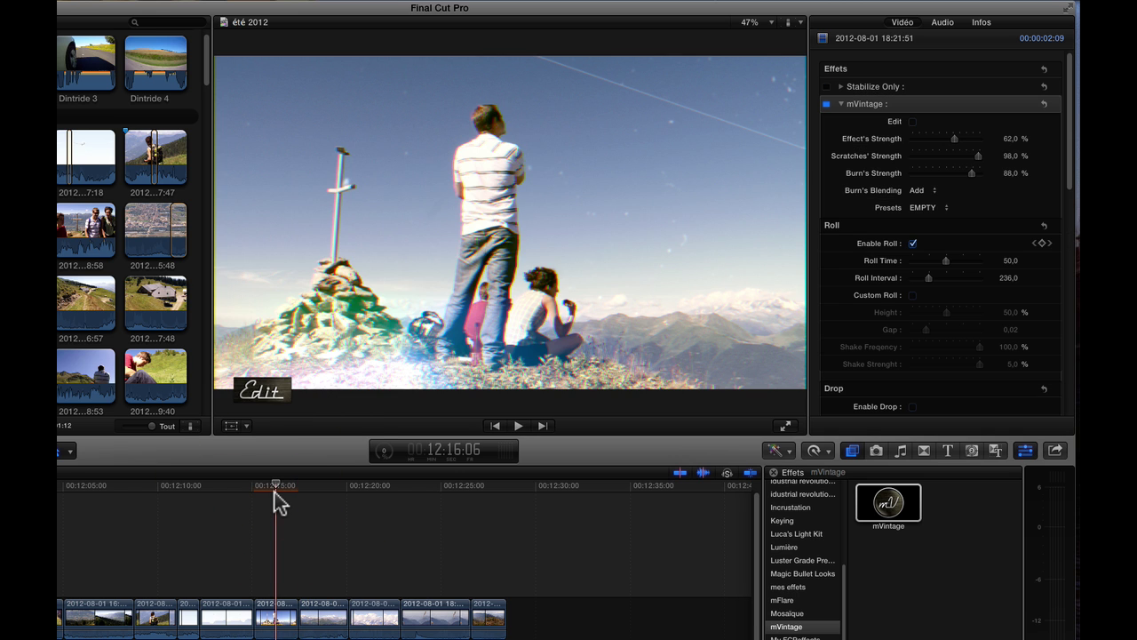
{"action": "scroll", "coordinate": [271, 492], "scroll_direction": "right", "scroll_amount": 1}
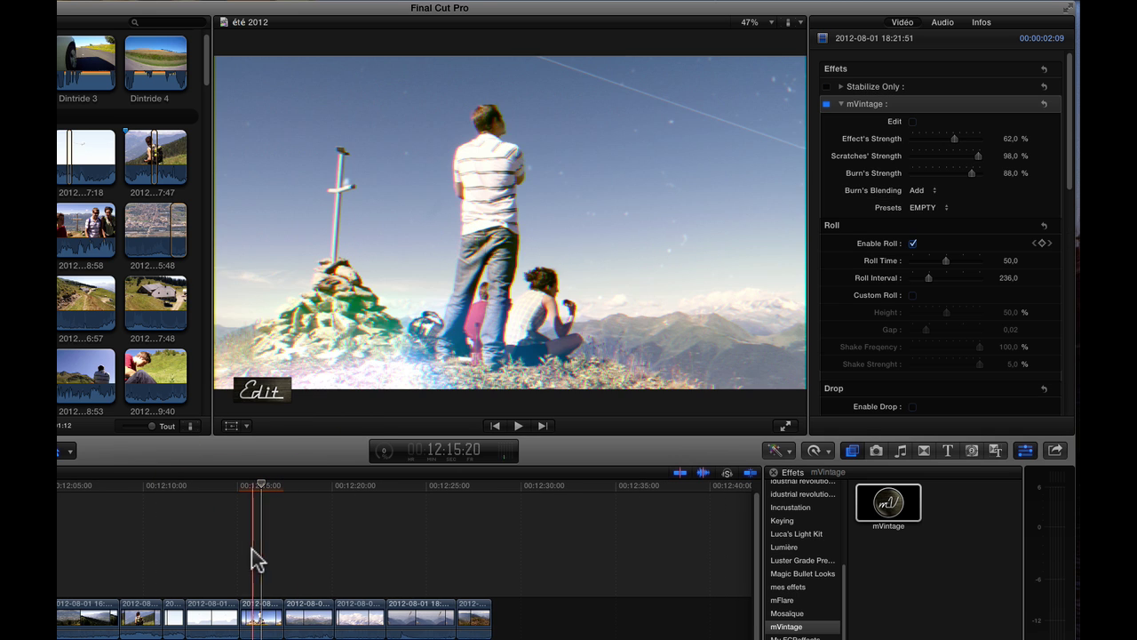
{"action": "scroll", "coordinate": [250, 552], "scroll_direction": "left", "scroll_amount": 1}
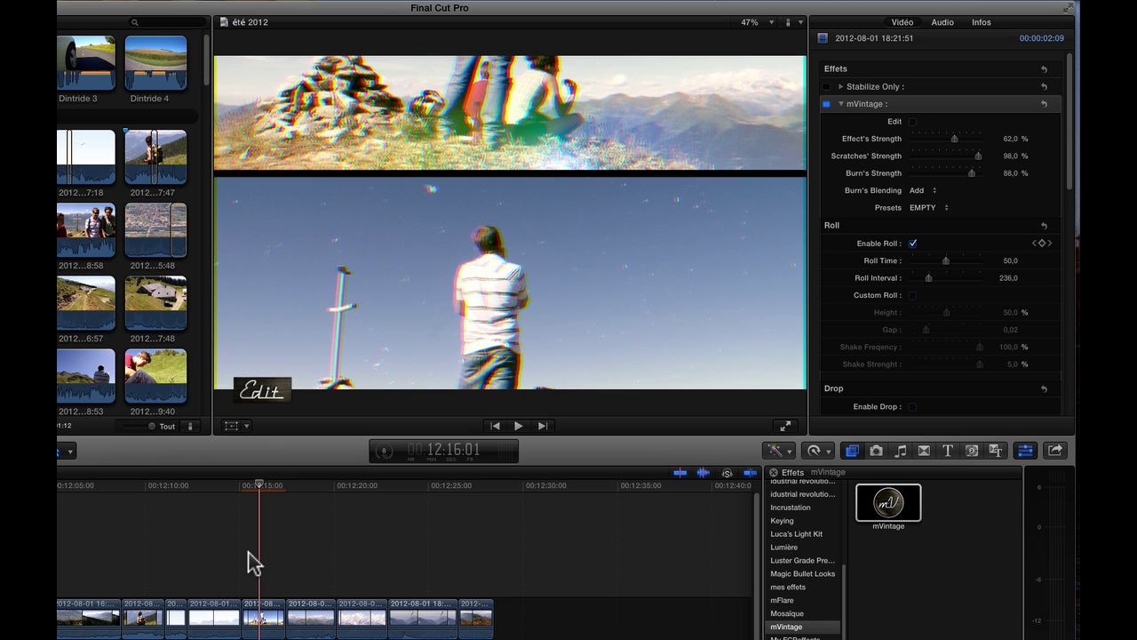
{"action": "key", "text": "space"}
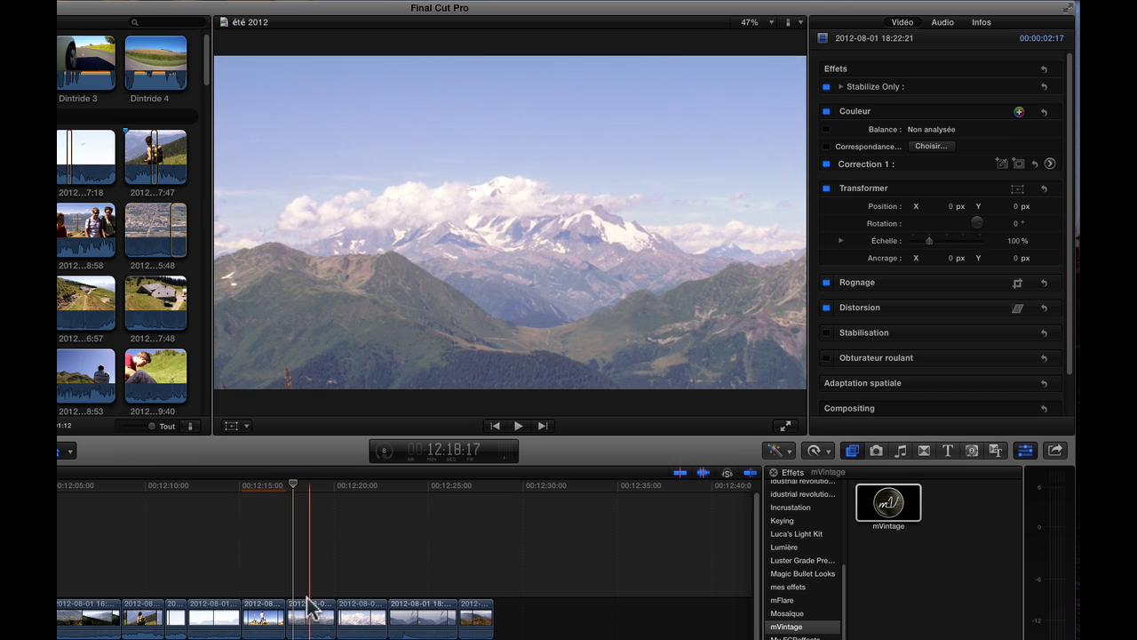
Extend the end of the 18:21:51 clip to a duration of 00:00:02:15 and play it back
{"action": "left_click_drag", "start_coordinate": [285, 616], "coordinate": [247, 493]}
{"action": "left_click", "coordinate": [247, 491]}
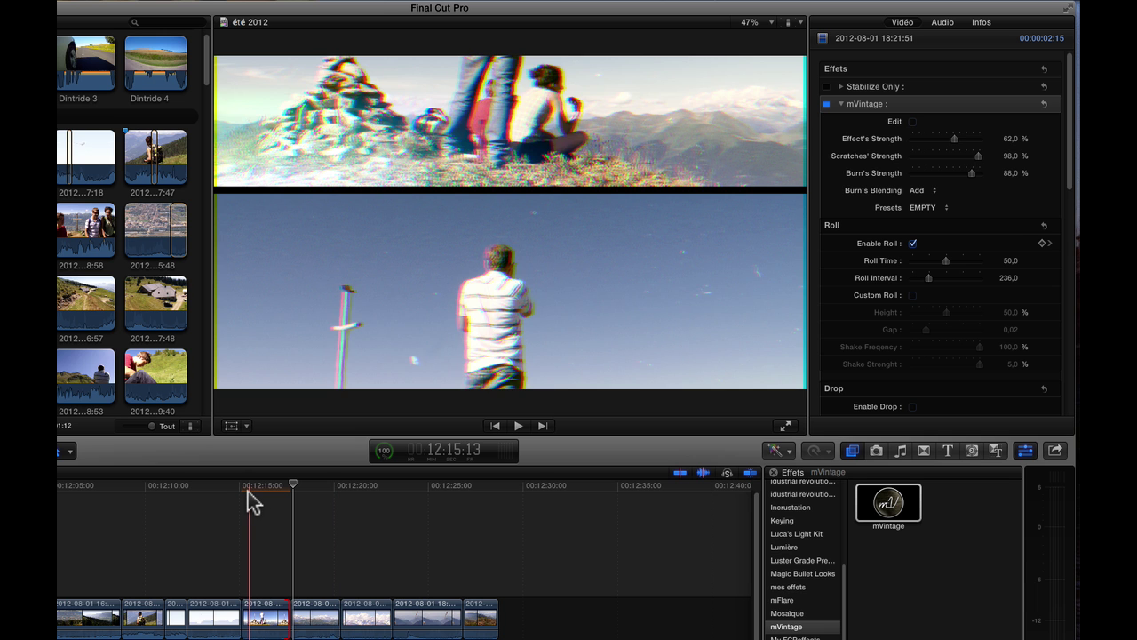
{"action": "key", "text": "space"}
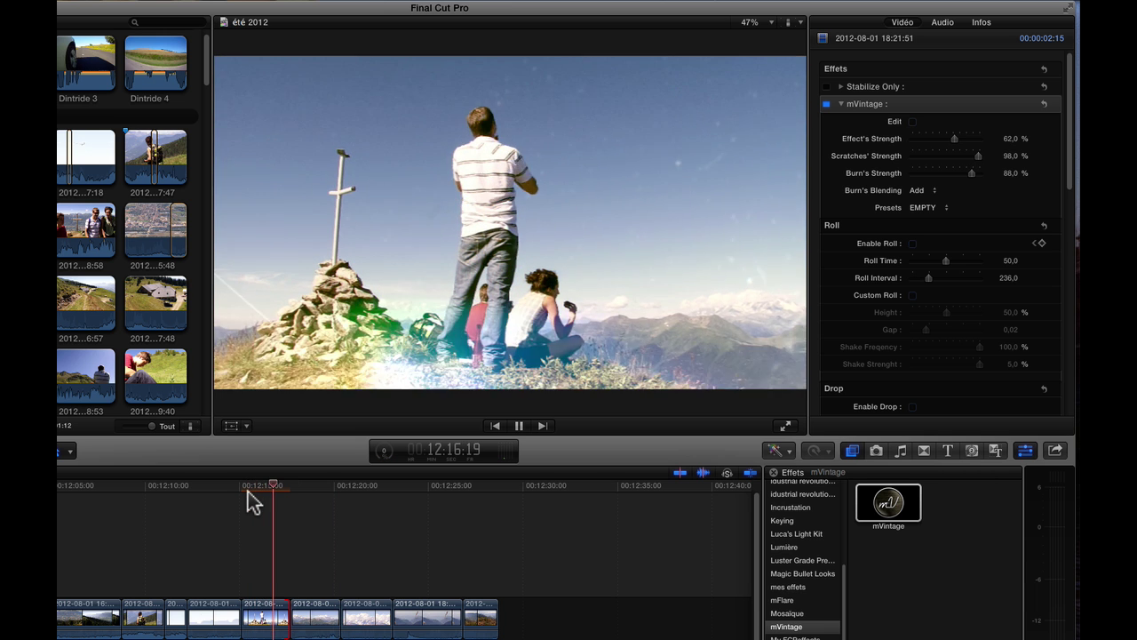
{"action": "key", "text": "space"}
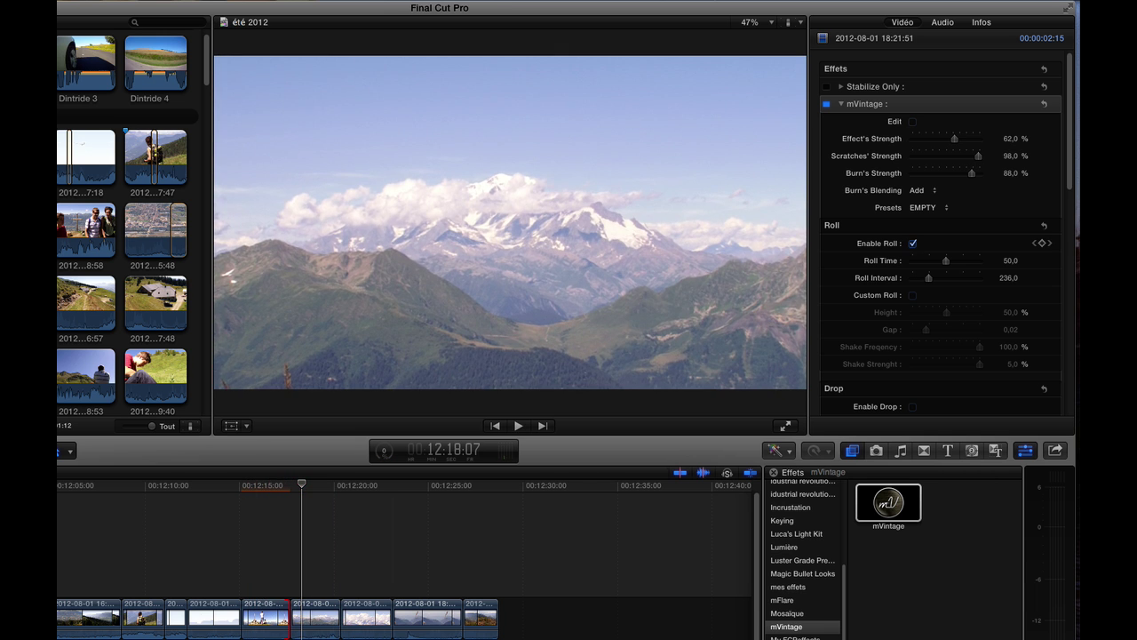
{"action": "scroll", "coordinate": [827, 145], "scroll_direction": "down", "scroll_amount": 5}
{"action": "left_click", "coordinate": [1076, 233]}
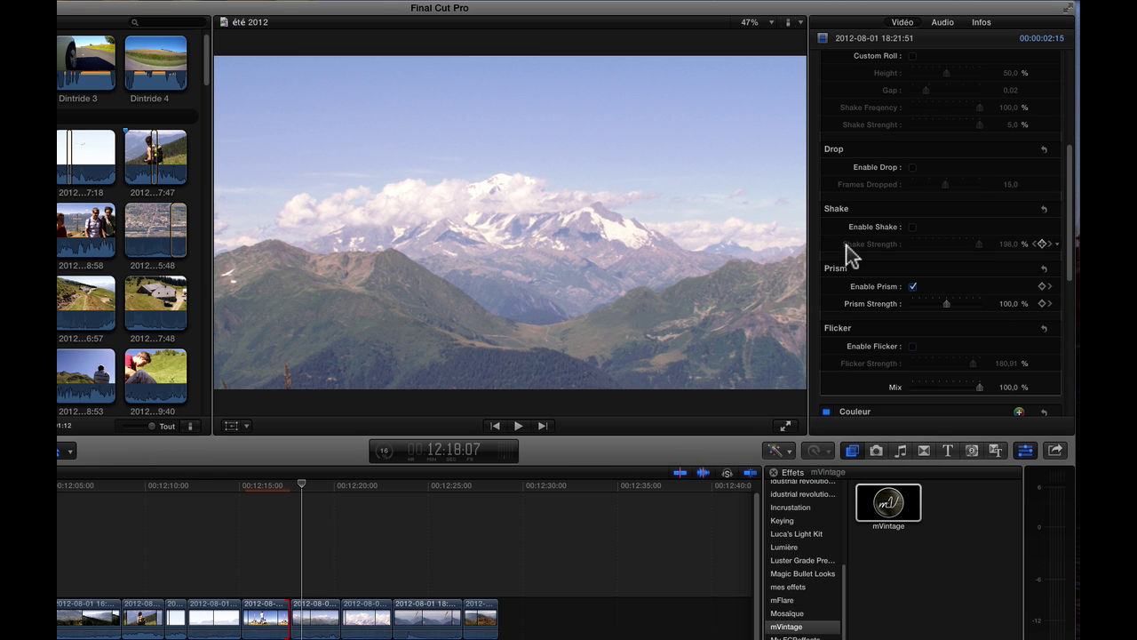
{"action": "left_click_drag", "start_coordinate": [1068, 200], "coordinate": [1069, 82]}
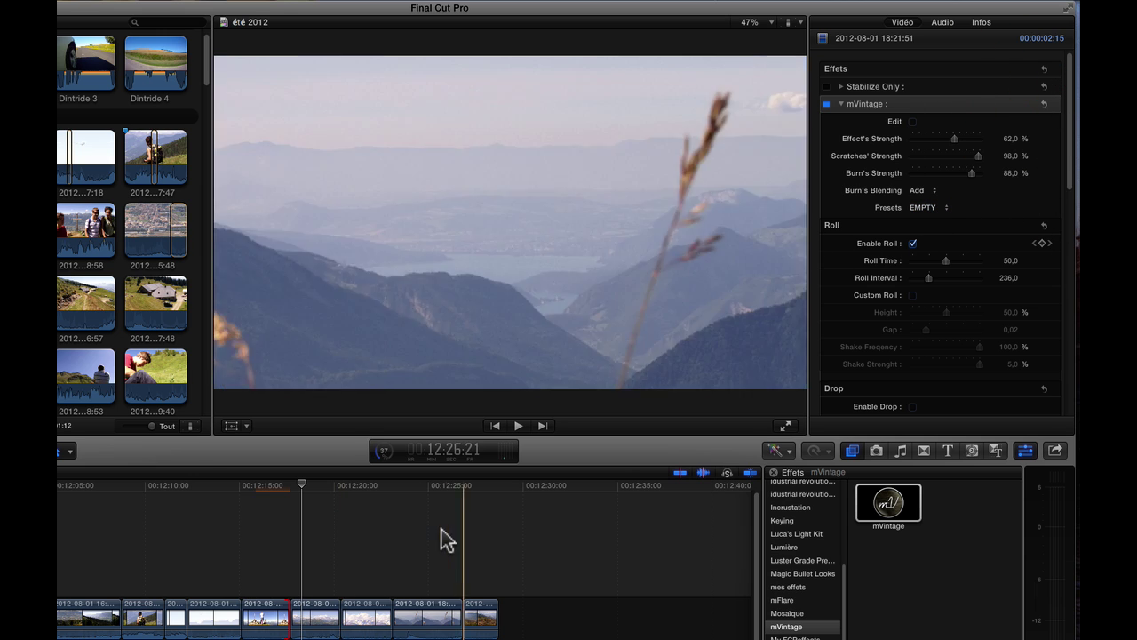
{"action": "left_click", "coordinate": [429, 611]}
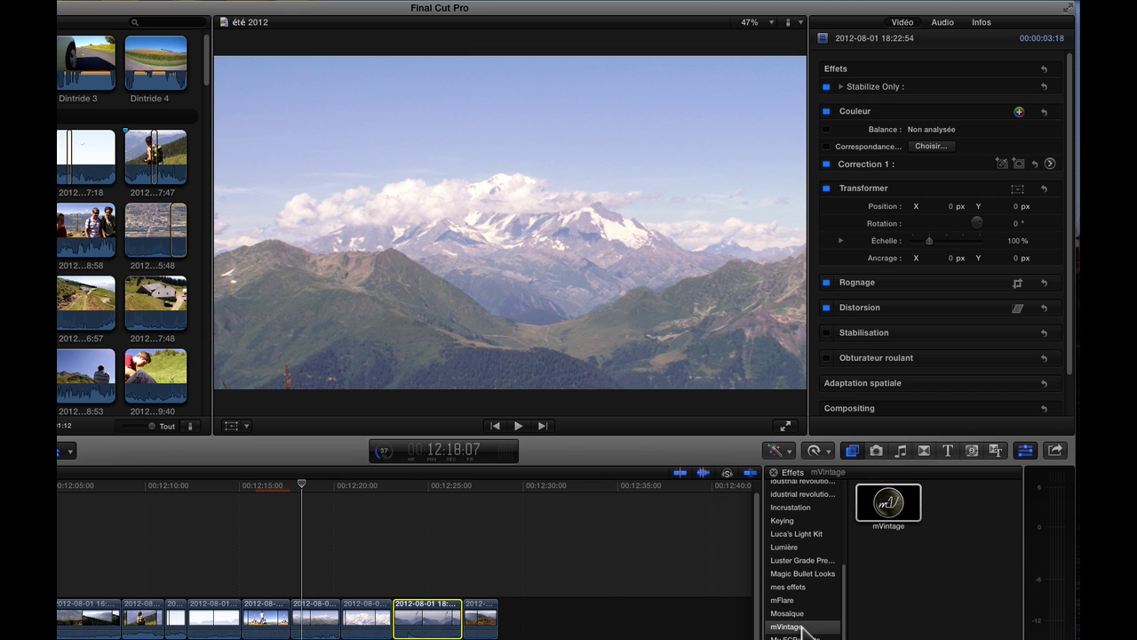
{"action": "left_click_drag", "start_coordinate": [908, 484], "coordinate": [429, 622]}
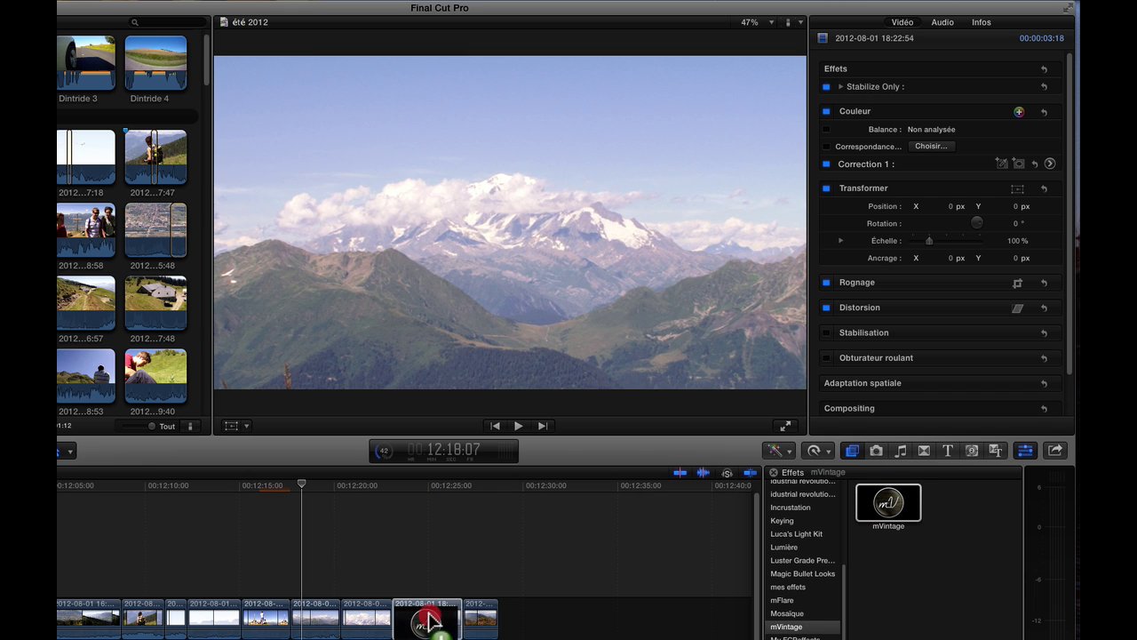
{"action": "left_click", "coordinate": [419, 486]}
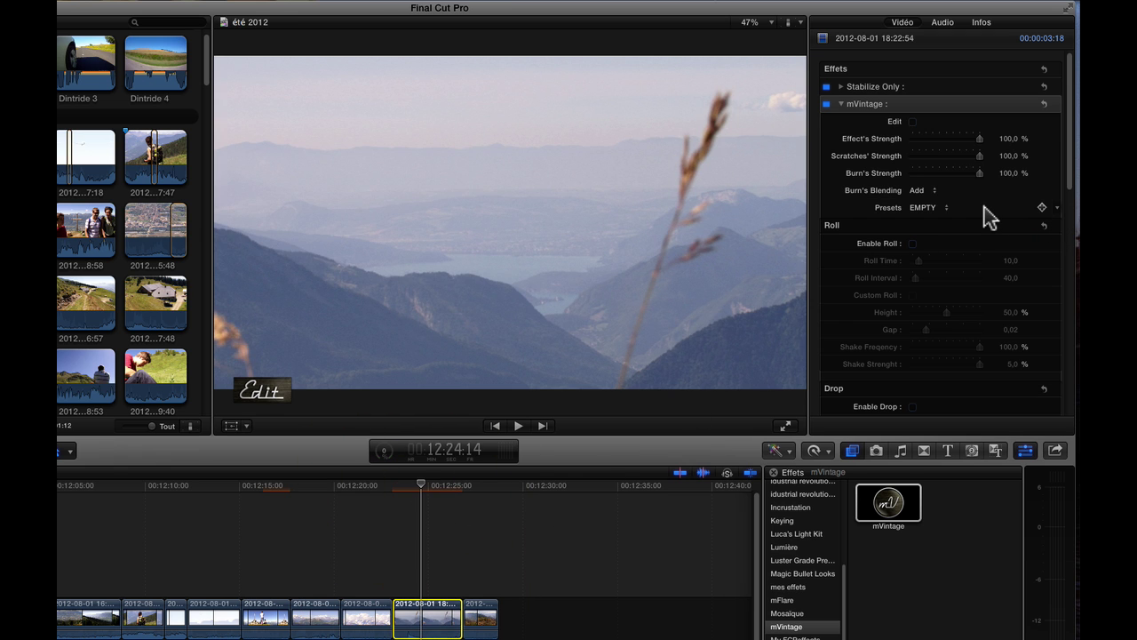
Choose the Color Pop preset for mVintage and play the clip from 12:23:03 until 12:25:00
{"action": "left_click", "coordinate": [937, 205]}
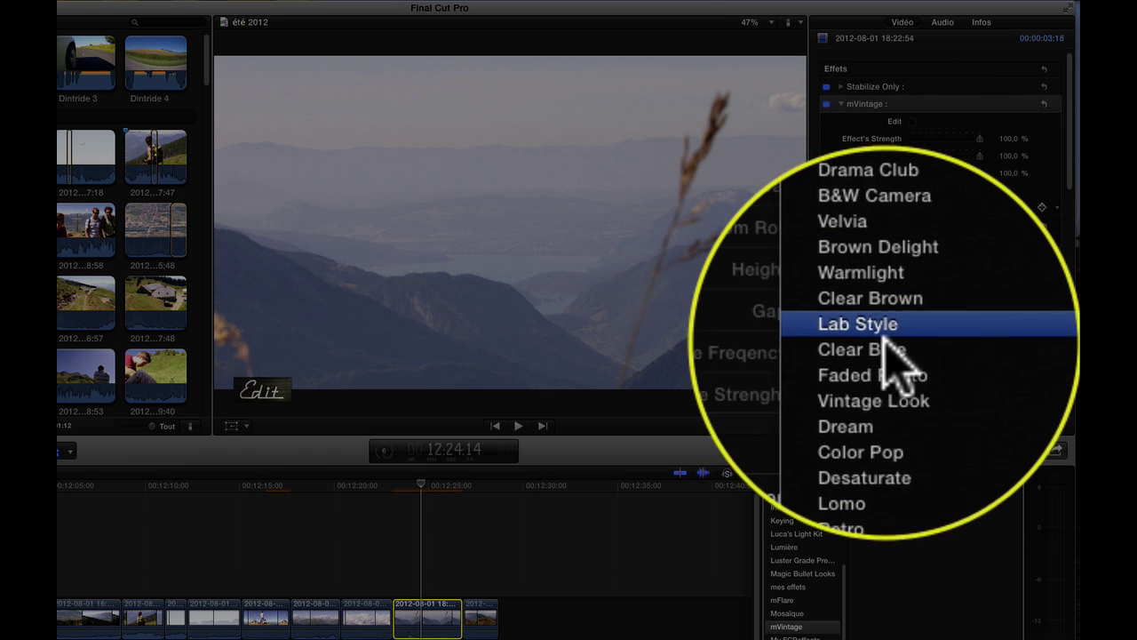
{"action": "left_click", "coordinate": [884, 391]}
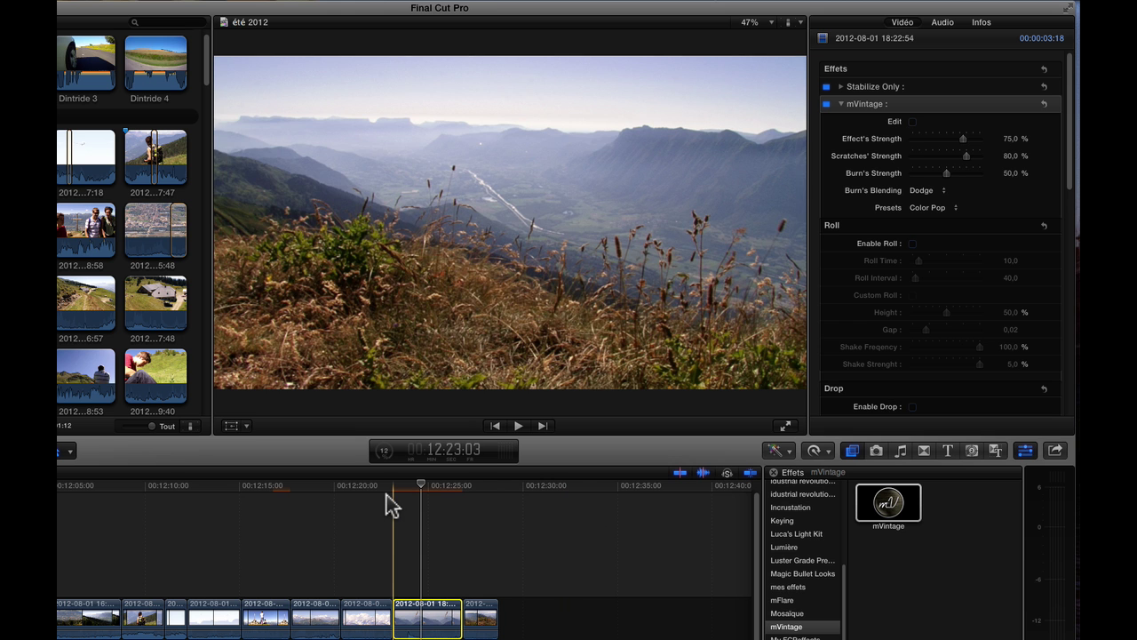
{"action": "key", "text": "space"}
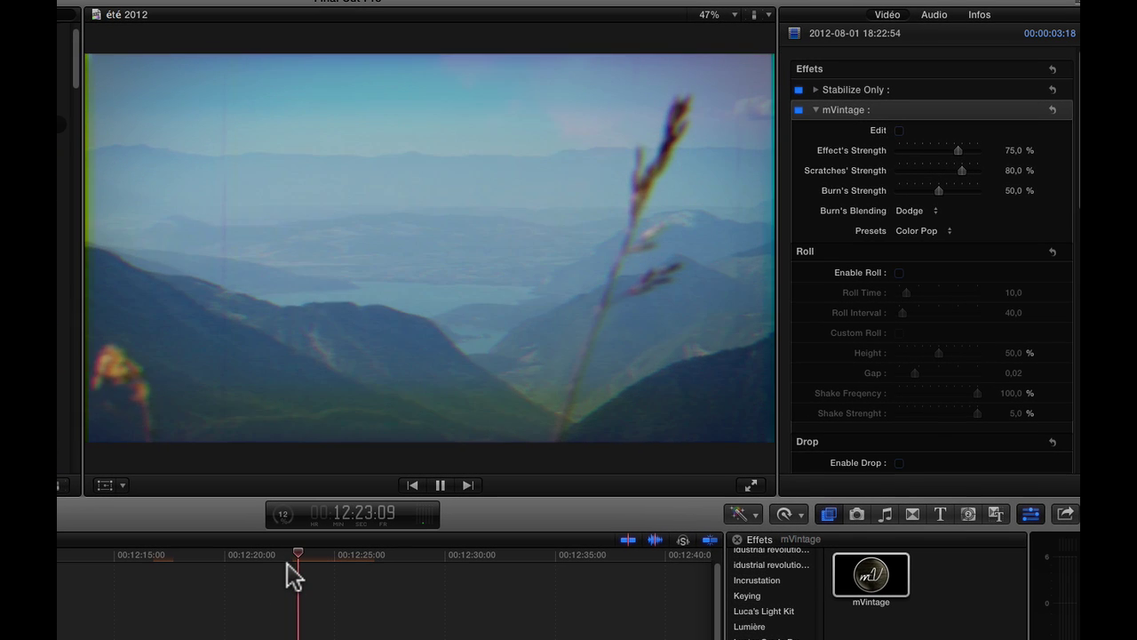
{"action": "key", "text": "space"}
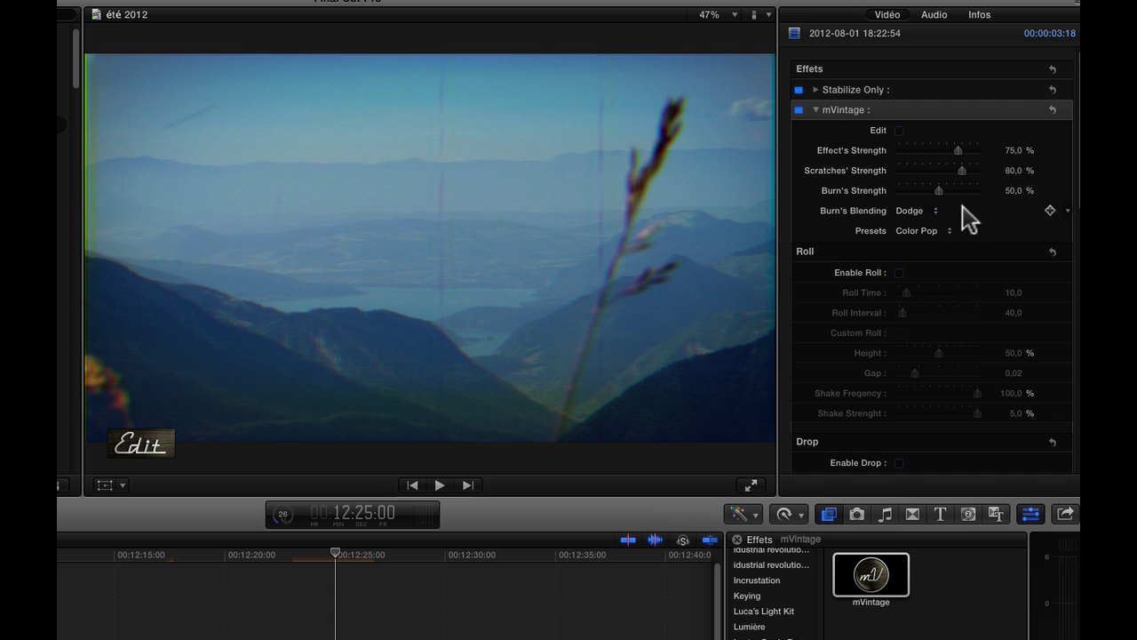
Try Add and Screen as the Burn's Blending mode and return it to Dodge
{"action": "left_click", "coordinate": [930, 206]}
{"action": "left_click", "coordinate": [923, 186]}
{"action": "left_click", "coordinate": [912, 211]}
{"action": "left_click", "coordinate": [910, 218]}
{"action": "left_click", "coordinate": [919, 214]}
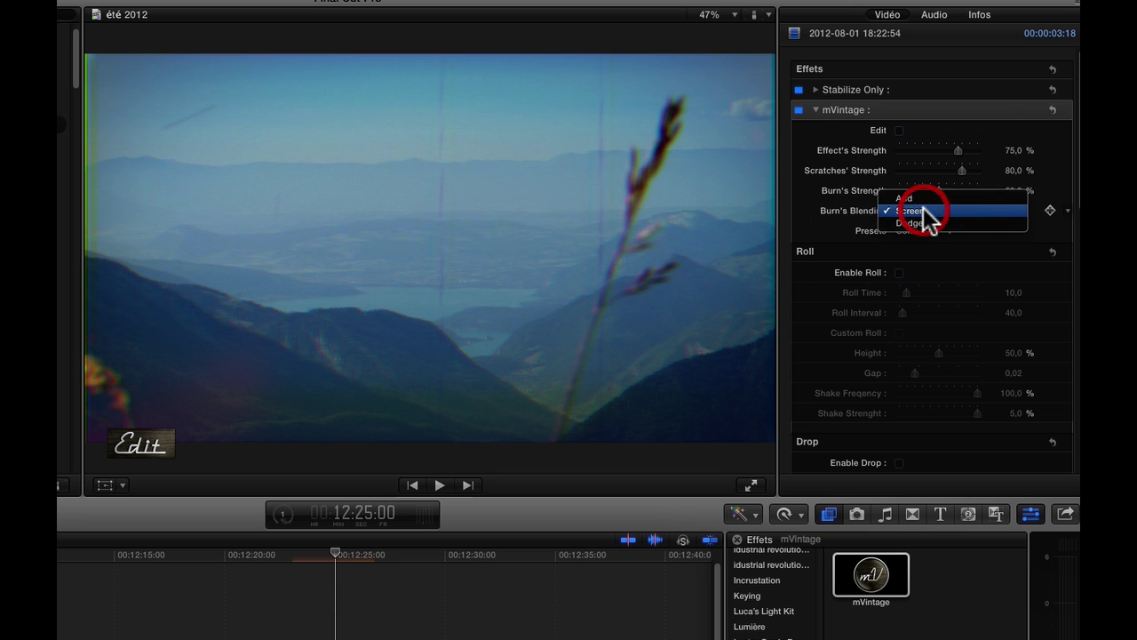
{"action": "left_click", "coordinate": [918, 222]}
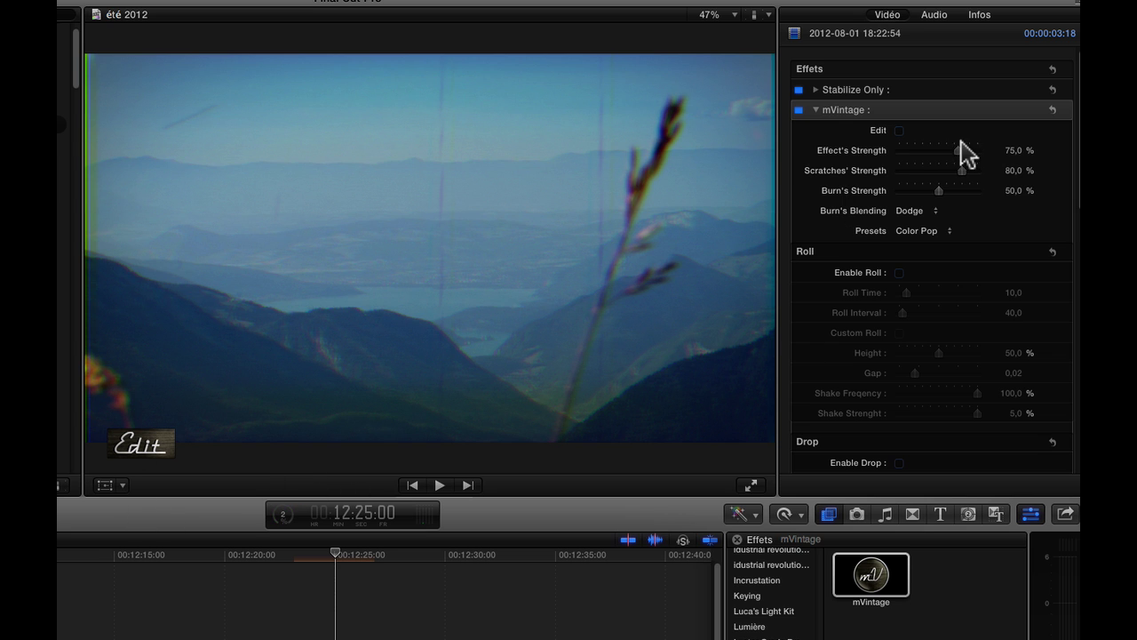
{"action": "left_click", "coordinate": [923, 218]}
{"action": "left_click", "coordinate": [918, 213]}
{"action": "key", "text": "super+z"}
{"action": "left_click", "coordinate": [915, 211]}
{"action": "left_click", "coordinate": [914, 206]}
{"action": "left_click", "coordinate": [918, 211]}
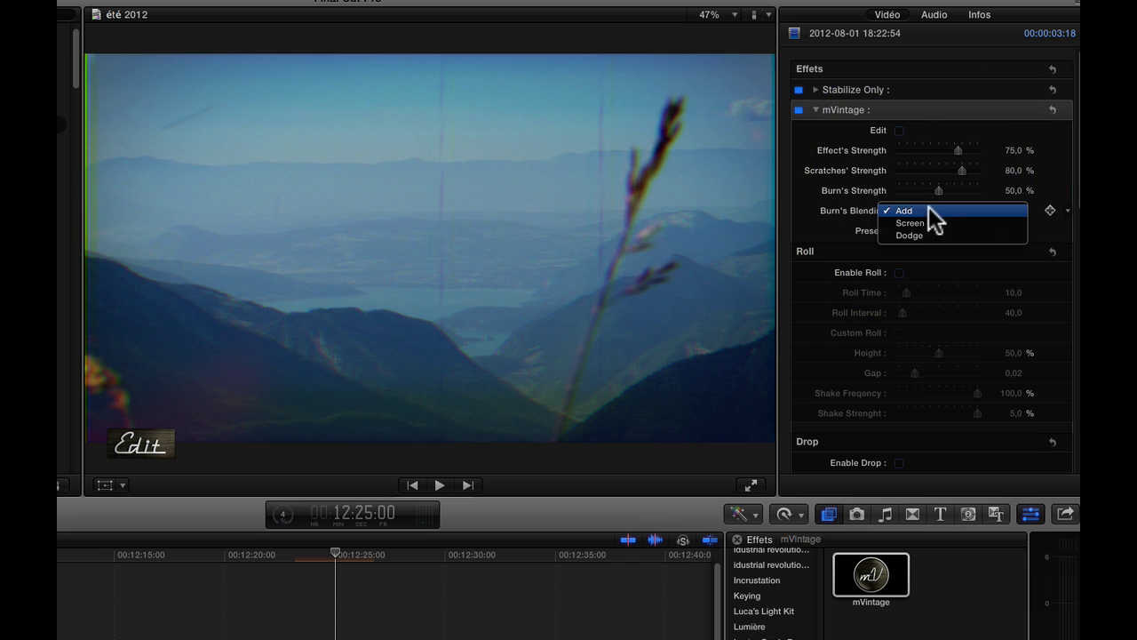
{"action": "left_click", "coordinate": [918, 231]}
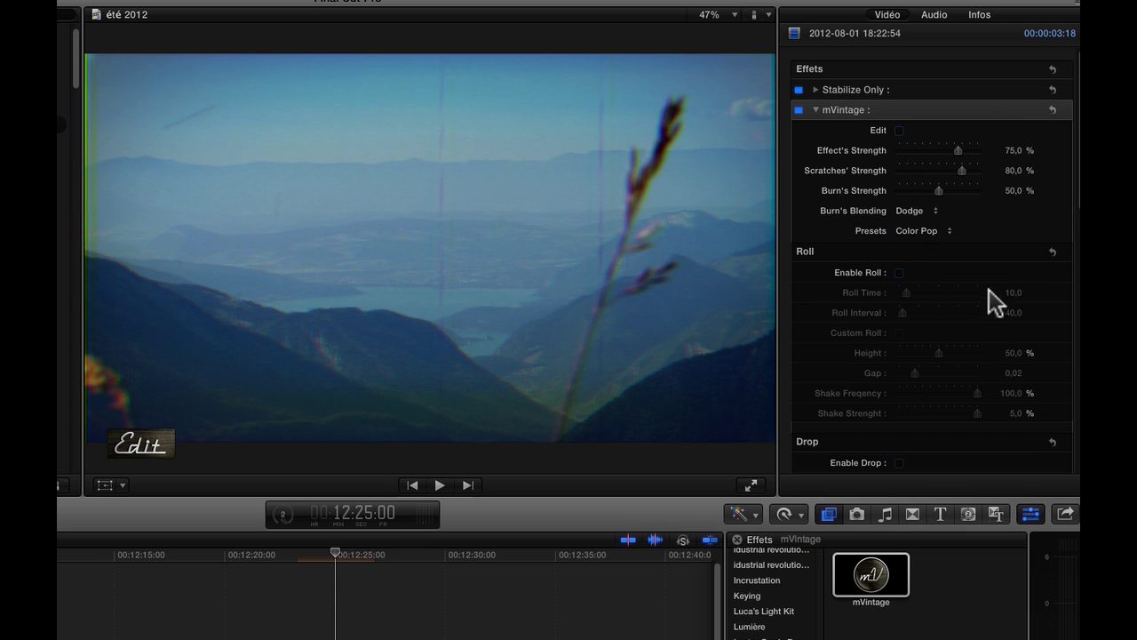
Set Prism Strength to 51.96%, Shake Strength to 143.17%, Flicker Strength to 132.55%, Effect's Strength to 61.68% and Scratches' Strength to 73.31% in mVintage
{"action": "scroll", "coordinate": [968, 373], "scroll_direction": "down", "scroll_amount": 5}
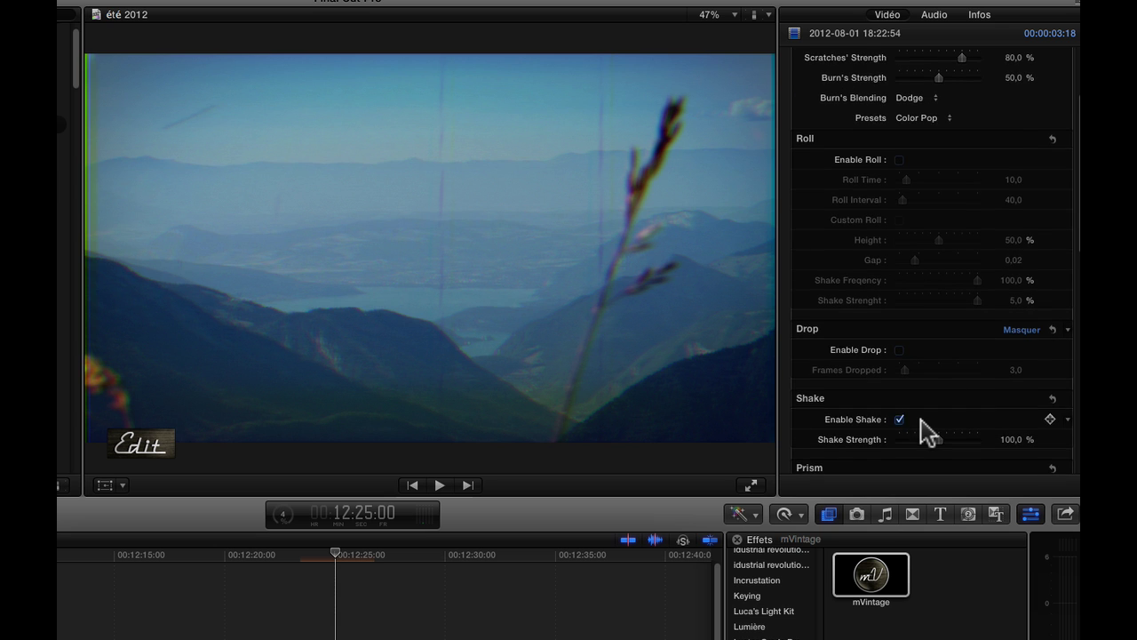
{"action": "scroll", "coordinate": [911, 428], "scroll_direction": "down", "scroll_amount": 3}
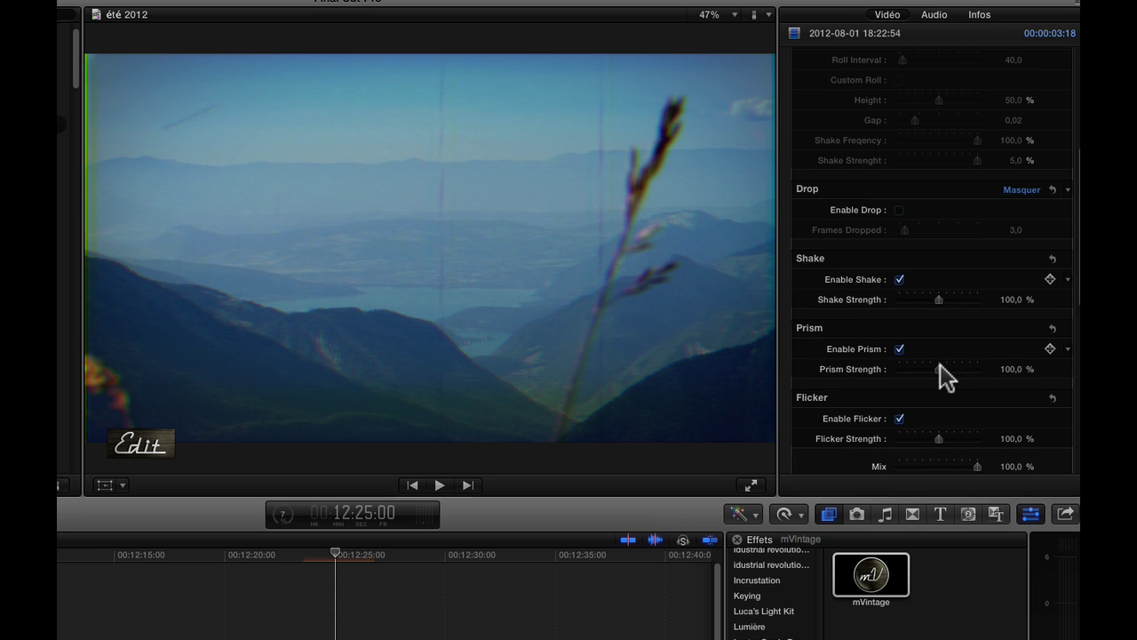
{"action": "left_click_drag", "start_coordinate": [939, 365], "coordinate": [921, 372]}
{"action": "left_click_drag", "start_coordinate": [940, 300], "coordinate": [960, 302]}
{"action": "left_click_drag", "start_coordinate": [939, 438], "coordinate": [954, 442]}
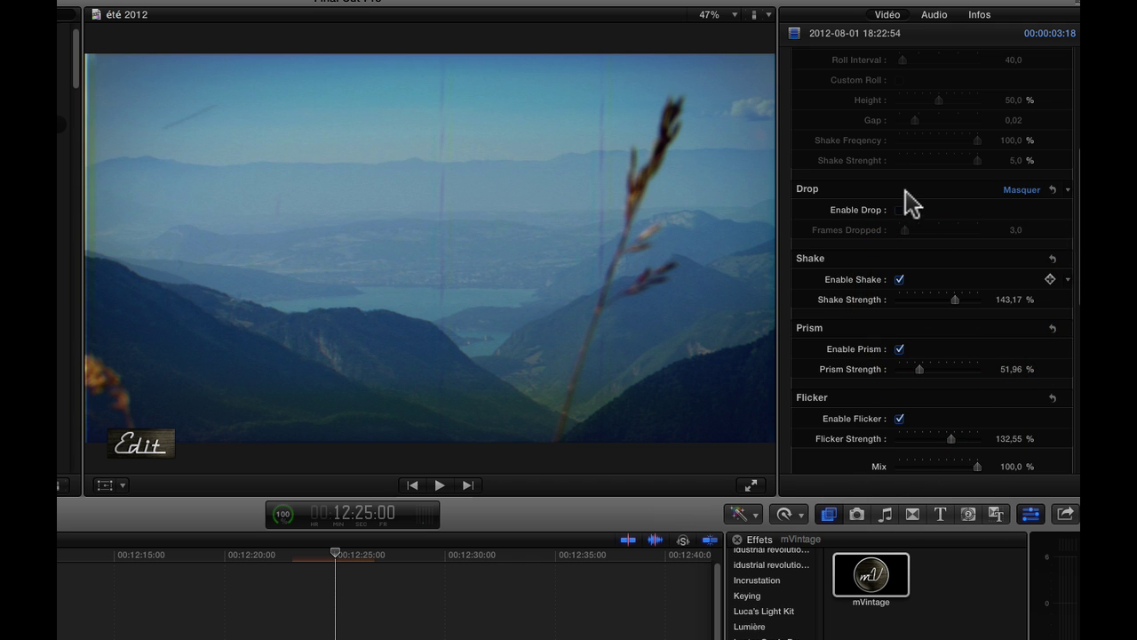
{"action": "scroll", "coordinate": [977, 236], "scroll_direction": "up", "scroll_amount": 5}
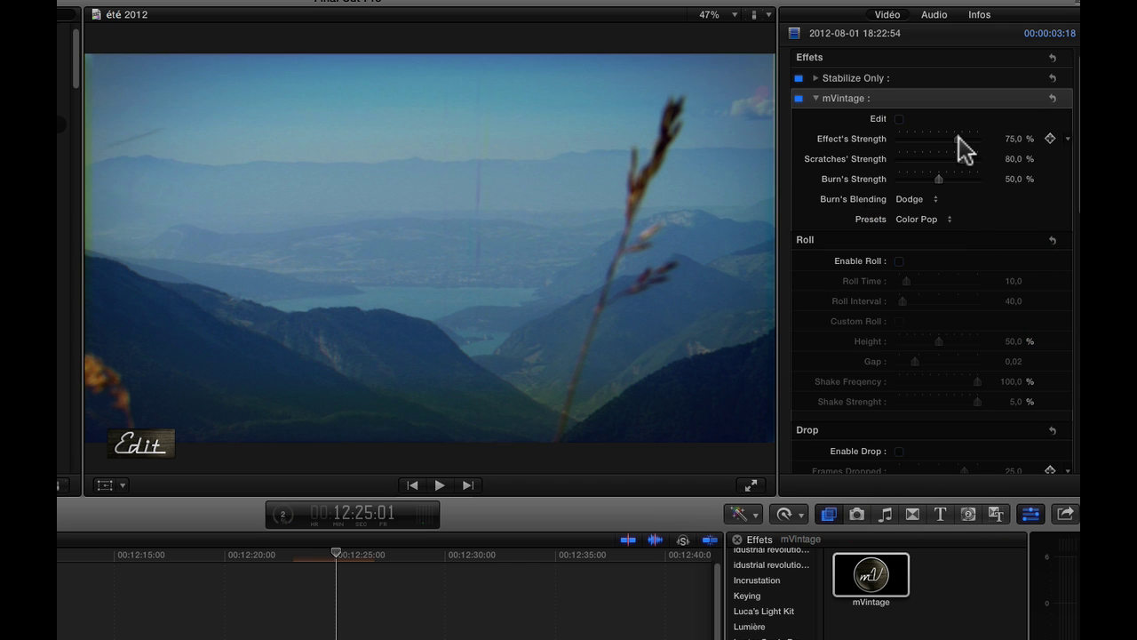
{"action": "mouse_move", "coordinate": [958, 135]}
{"action": "left_mouse_down"}
{"action": "mouse_move", "coordinate": [934, 134]}
{"action": "mouse_move", "coordinate": [949, 140]}
{"action": "mouse_move", "coordinate": [933, 160]}
{"action": "mouse_move", "coordinate": [955, 155]}
{"action": "left_mouse_up"}
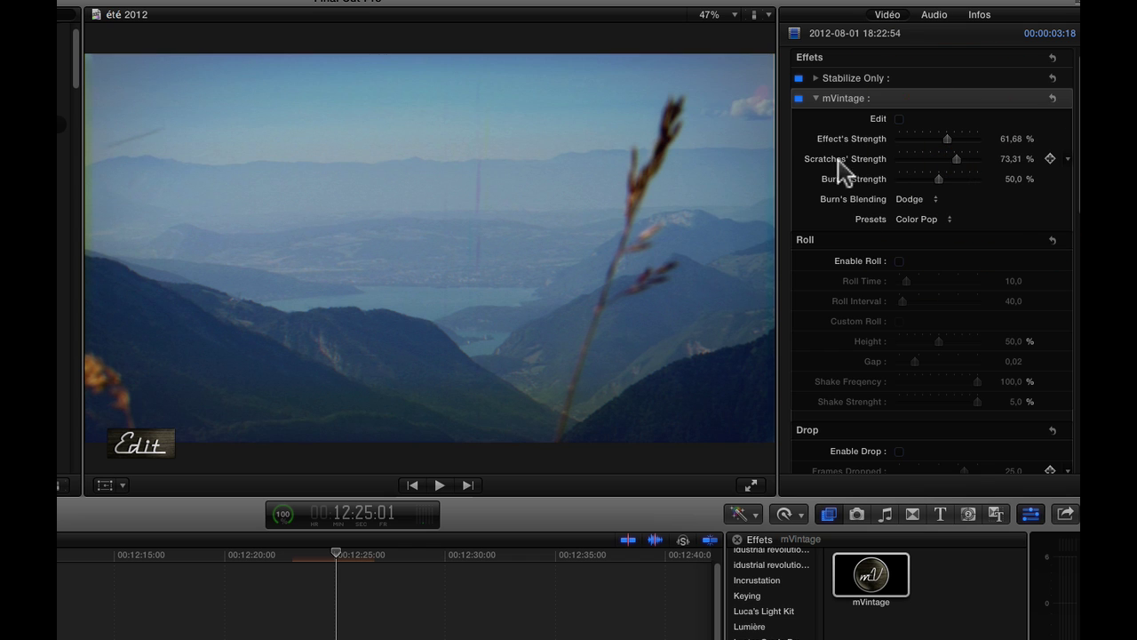
Open the mVintage visual editor, show the film scratch textures and select texture 30
{"action": "left_click", "coordinate": [134, 452]}
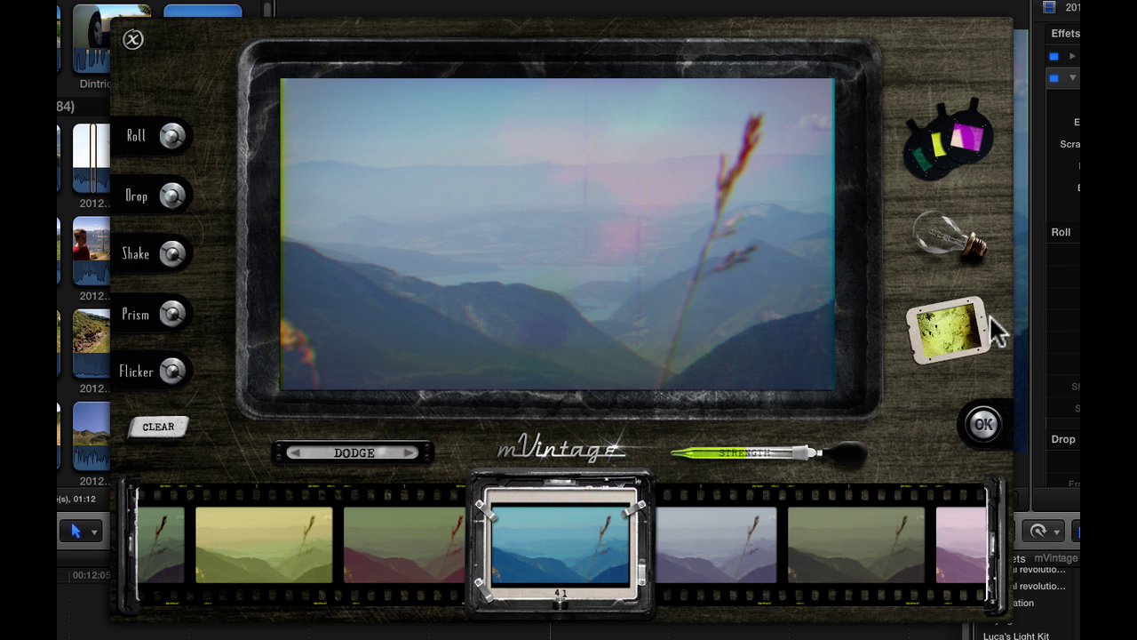
{"action": "left_click", "coordinate": [949, 327]}
{"action": "left_click", "coordinate": [729, 517]}
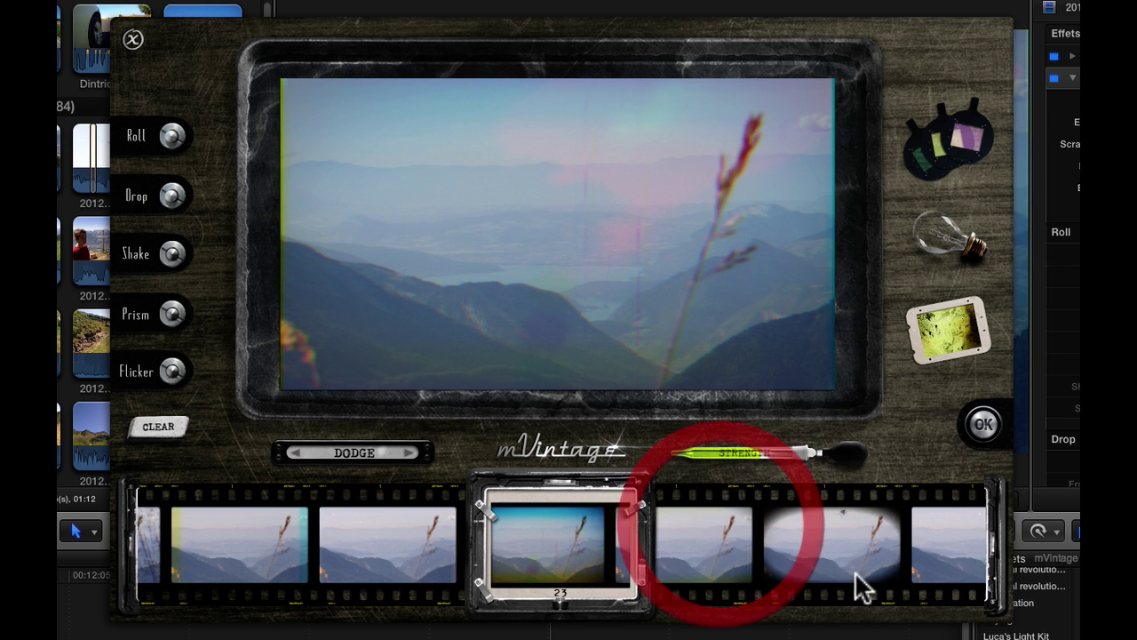
{"action": "left_click", "coordinate": [795, 558]}
{"action": "left_click", "coordinate": [815, 547]}
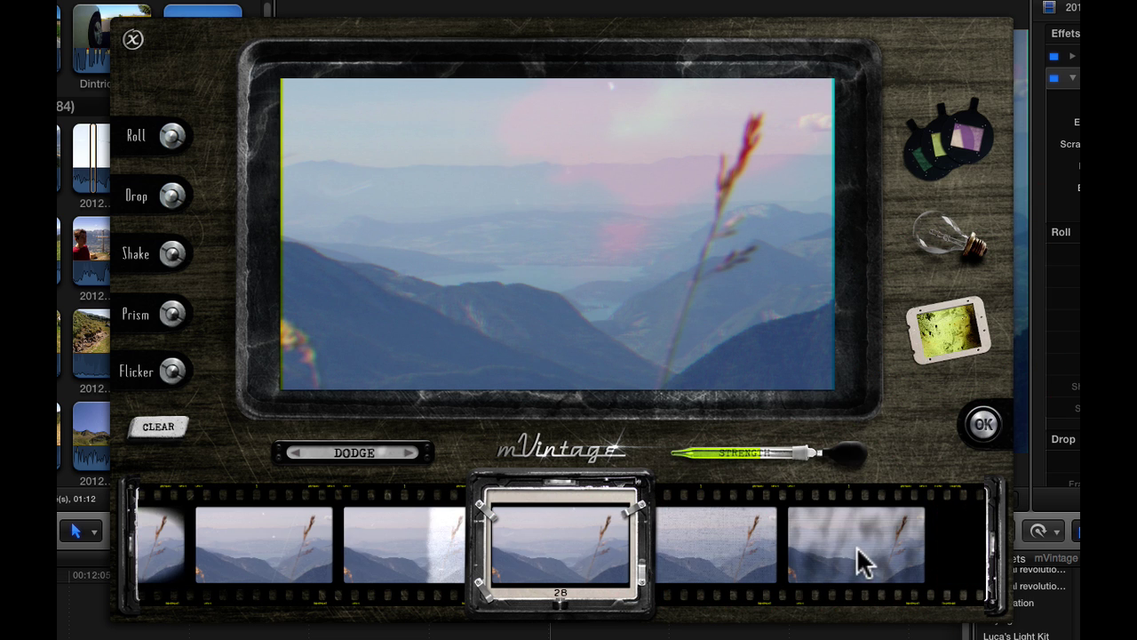
{"action": "left_click", "coordinate": [850, 551]}
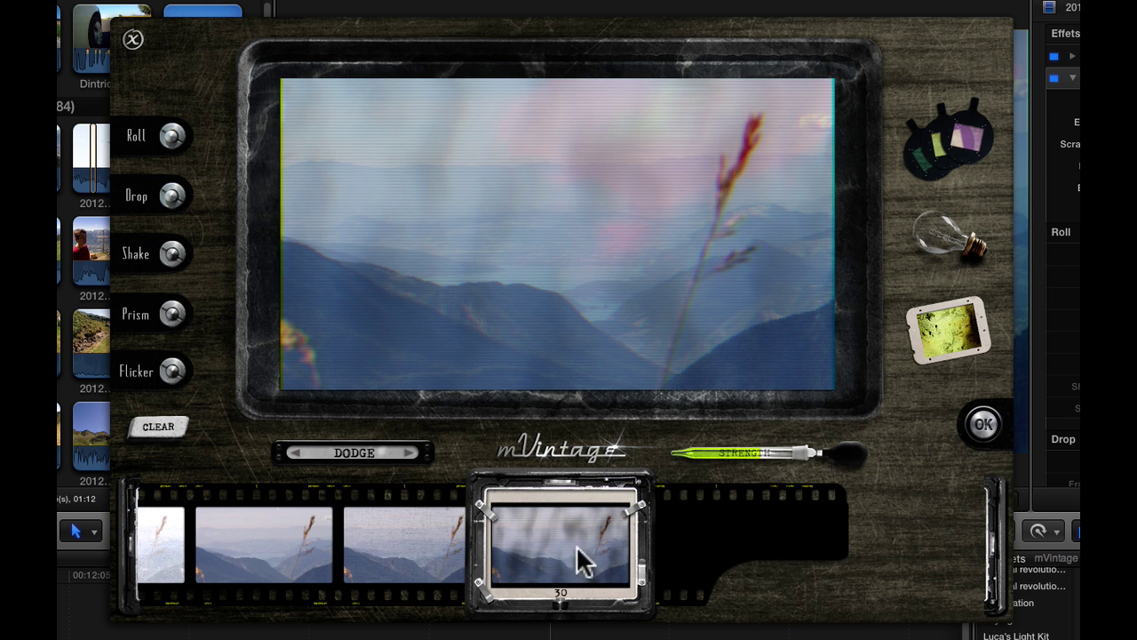
Replace the scratch texture with number 17, the white speckled one
{"action": "scroll", "coordinate": [564, 564], "scroll_direction": "left", "scroll_amount": 5}
{"action": "scroll", "coordinate": [533, 564], "scroll_direction": "left", "scroll_amount": 10}
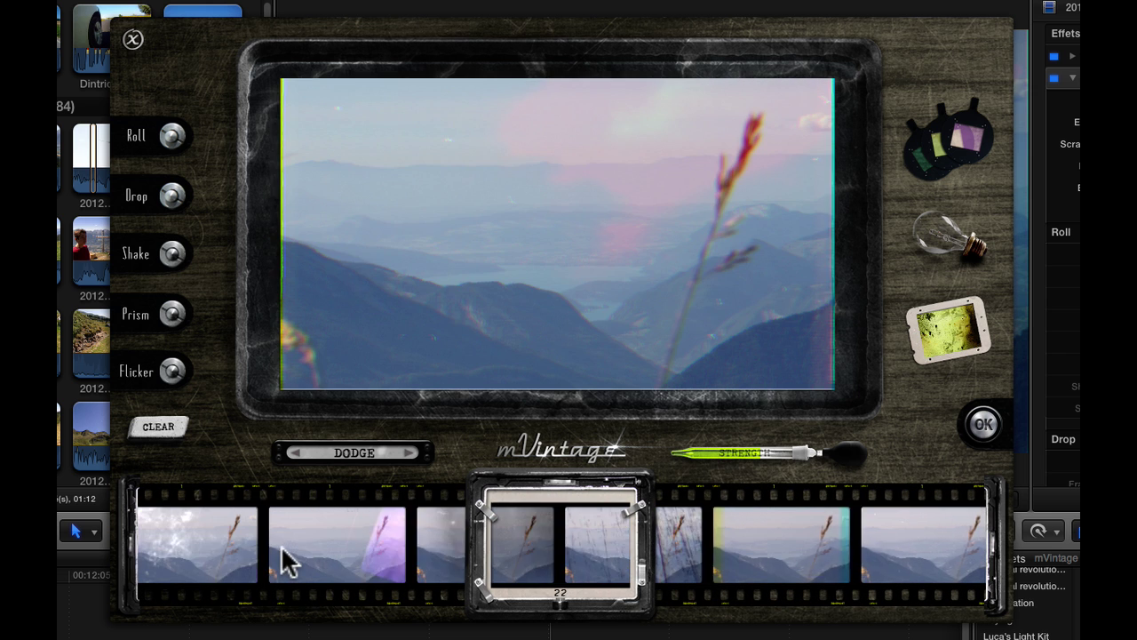
{"action": "left_click", "coordinate": [291, 559]}
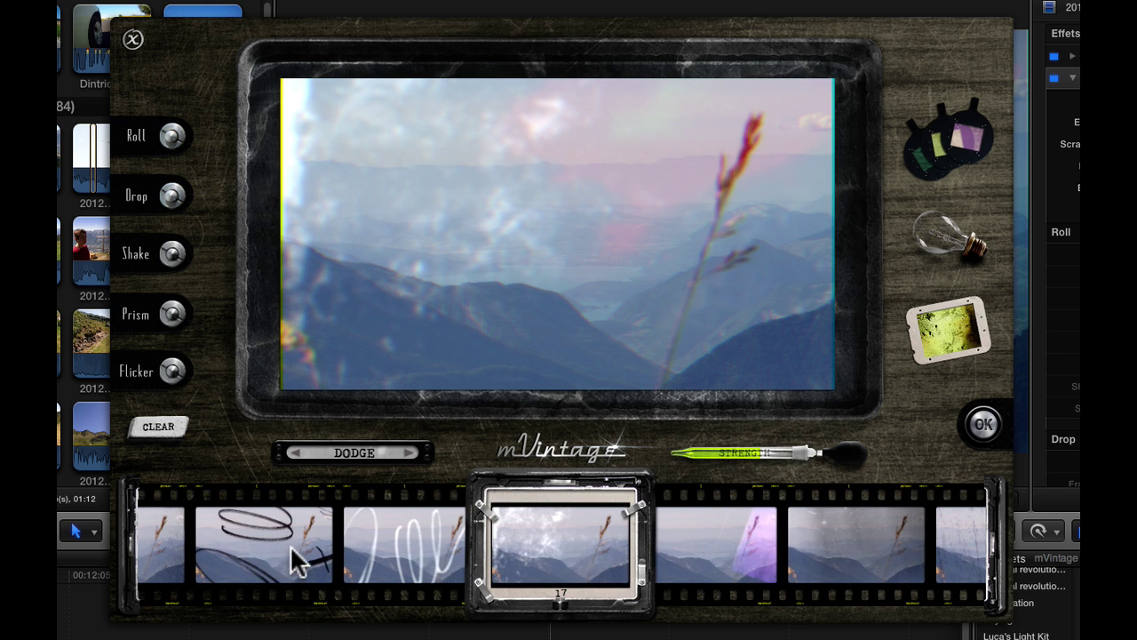
Replace the scratch texture with number 7, the film frame one, accept the editor changes and play back the clip
{"action": "left_click", "coordinate": [264, 550]}
{"action": "left_click", "coordinate": [275, 550]}
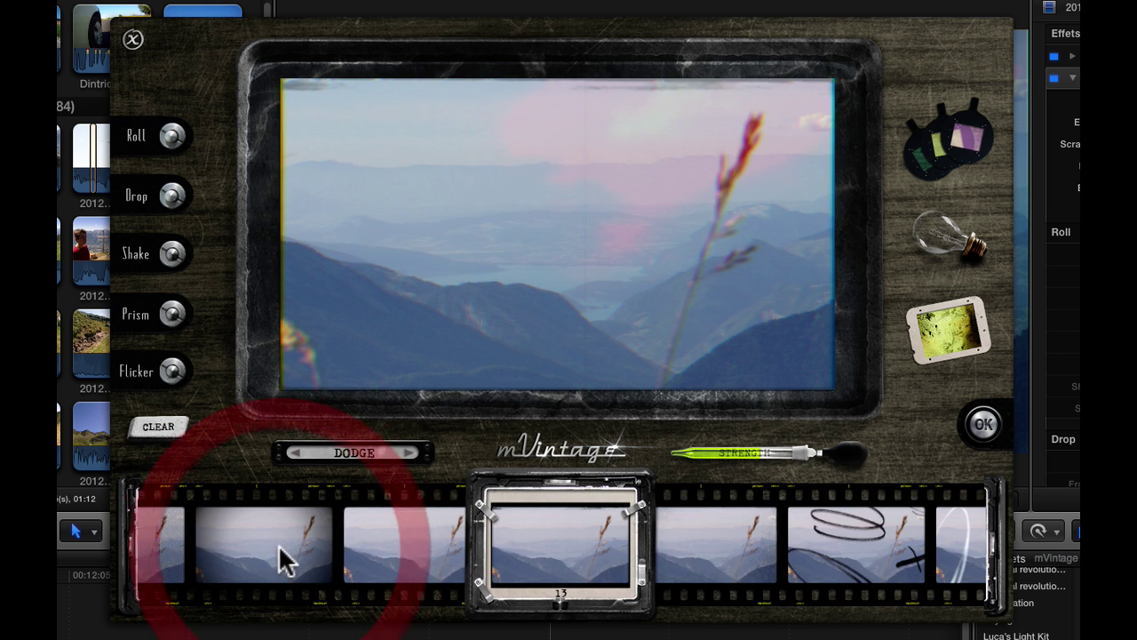
{"action": "left_click", "coordinate": [264, 544]}
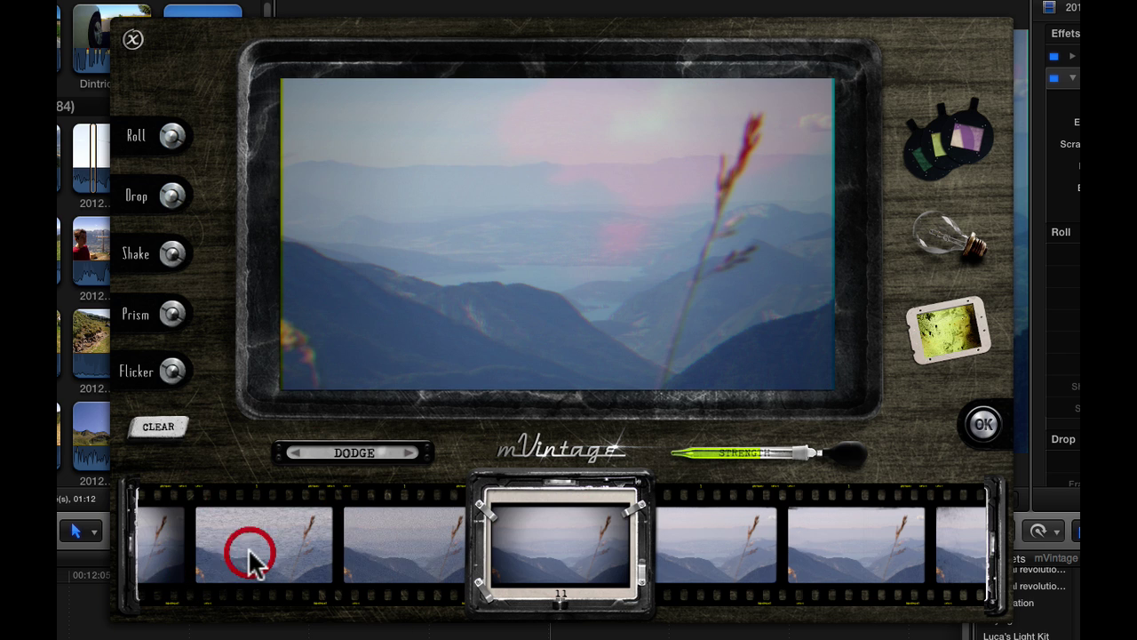
{"action": "left_click", "coordinate": [253, 559]}
{"action": "left_click", "coordinate": [250, 562]}
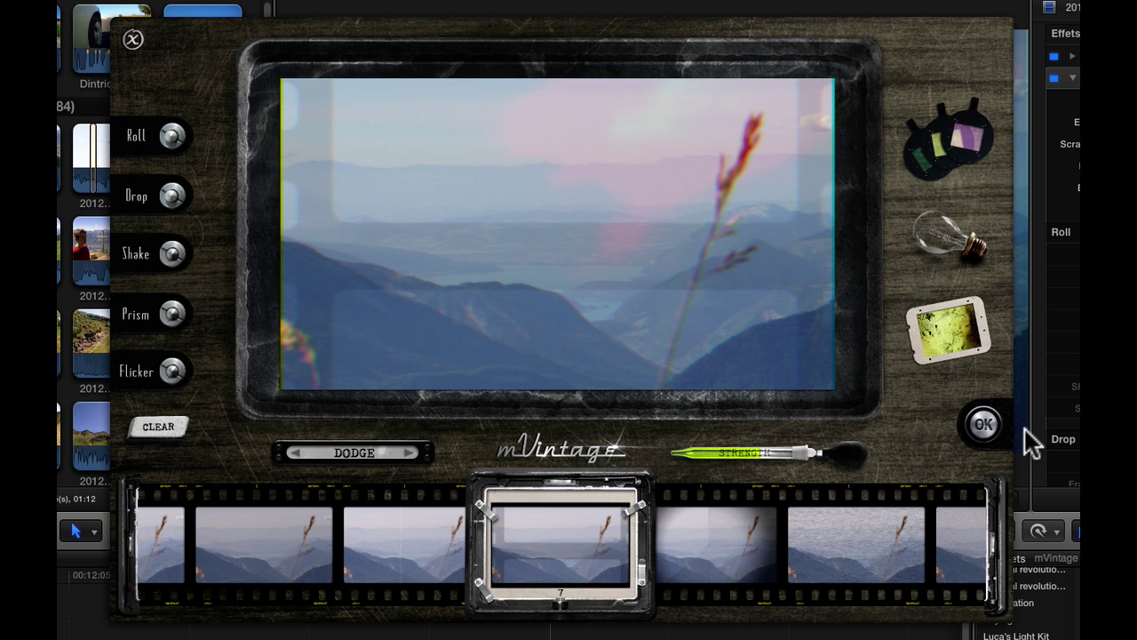
{"action": "left_click", "coordinate": [980, 423]}
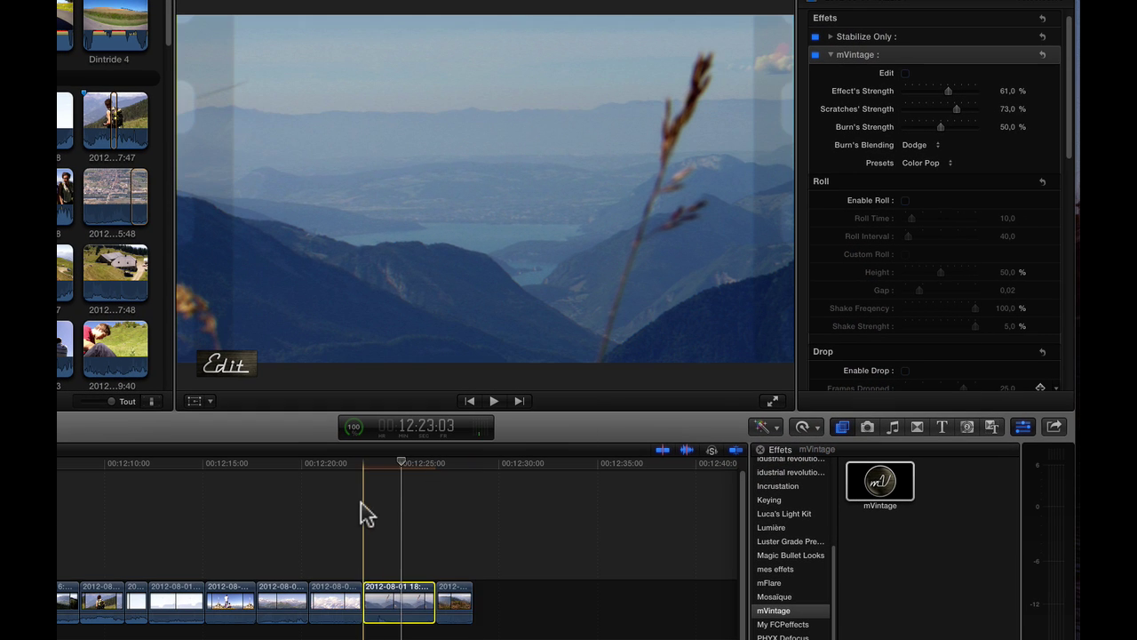
{"action": "key", "text": "space"}
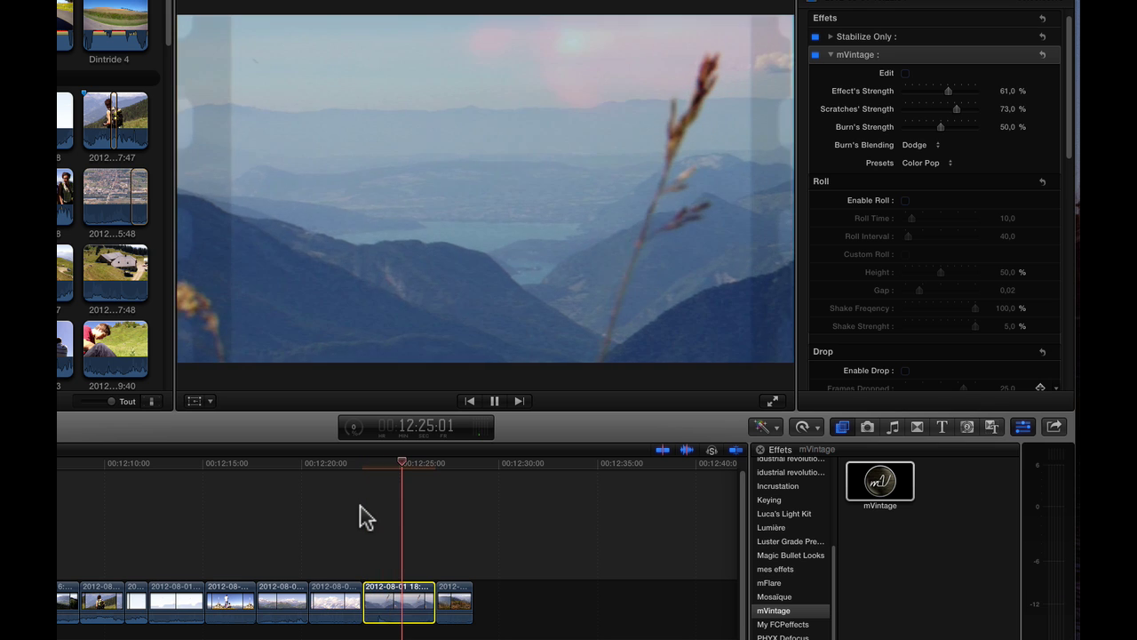
Reopen the mVintage visual editor, review its color filter, light burn and scratch texture collections, and return to the effects browser's mVintage effect
{"action": "left_click", "coordinate": [244, 380]}
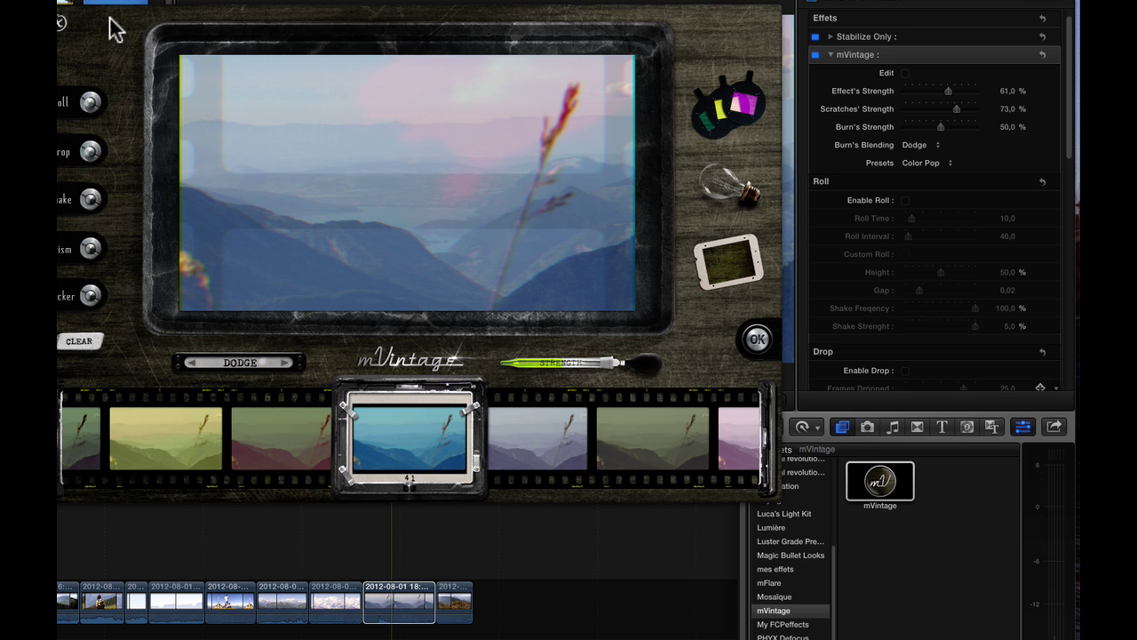
{"action": "mouse_move", "coordinate": [110, 26]}
{"action": "left_mouse_down"}
{"action": "mouse_move", "coordinate": [121, 71]}
{"action": "mouse_move", "coordinate": [140, 41]}
{"action": "mouse_move", "coordinate": [114, 41]}
{"action": "mouse_move", "coordinate": [122, 33]}
{"action": "left_mouse_up"}
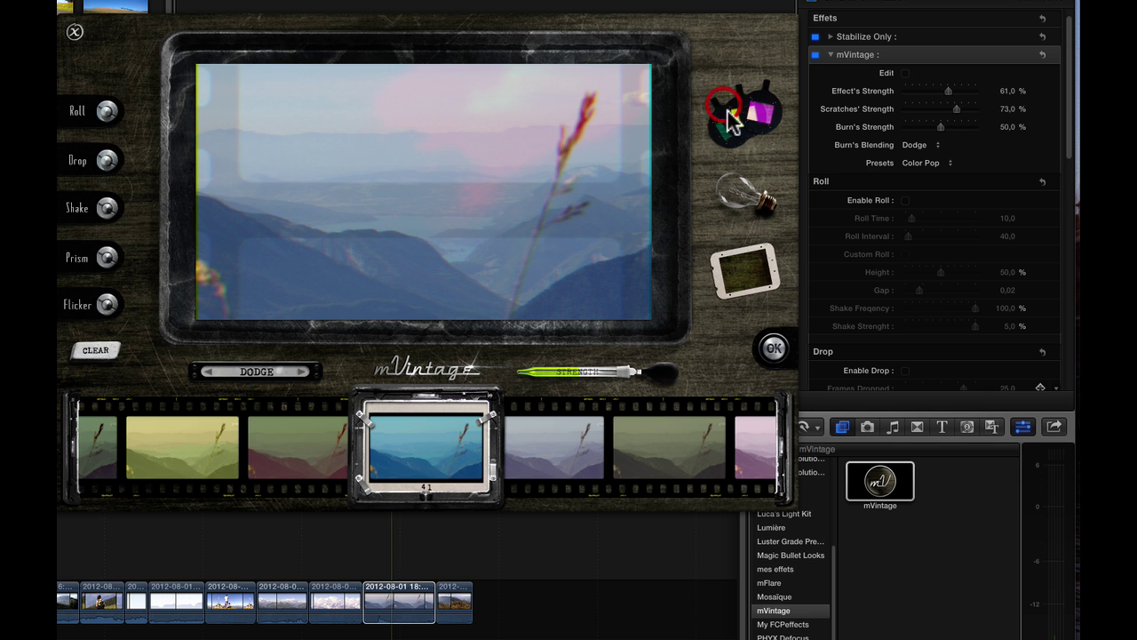
{"action": "left_click", "coordinate": [740, 185]}
{"action": "left_click", "coordinate": [735, 263]}
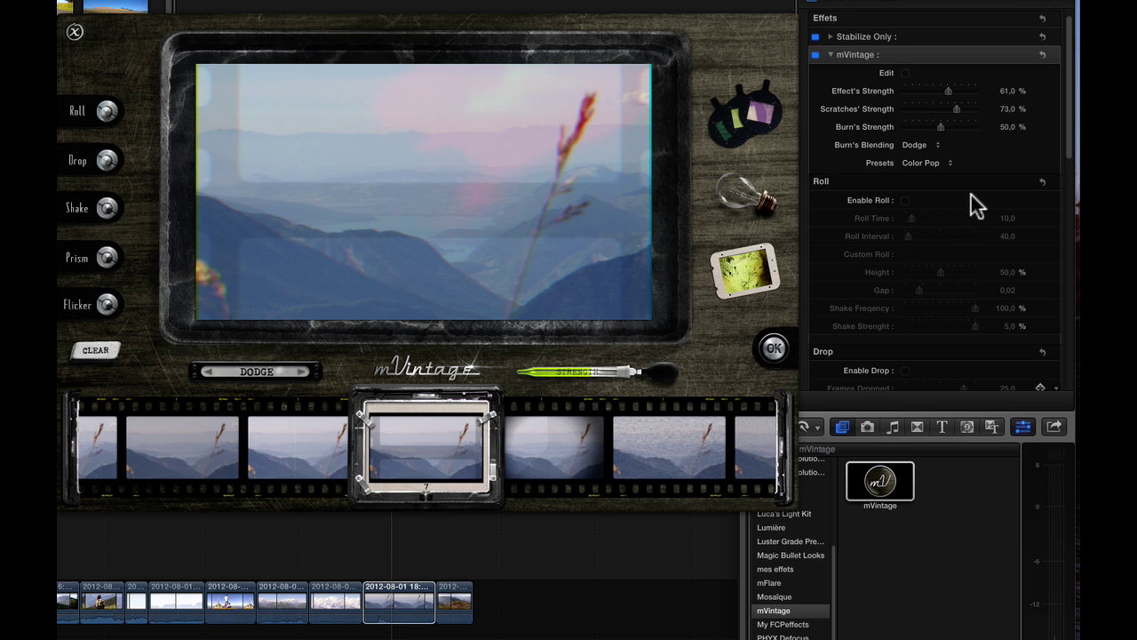
{"action": "left_click", "coordinate": [774, 351]}
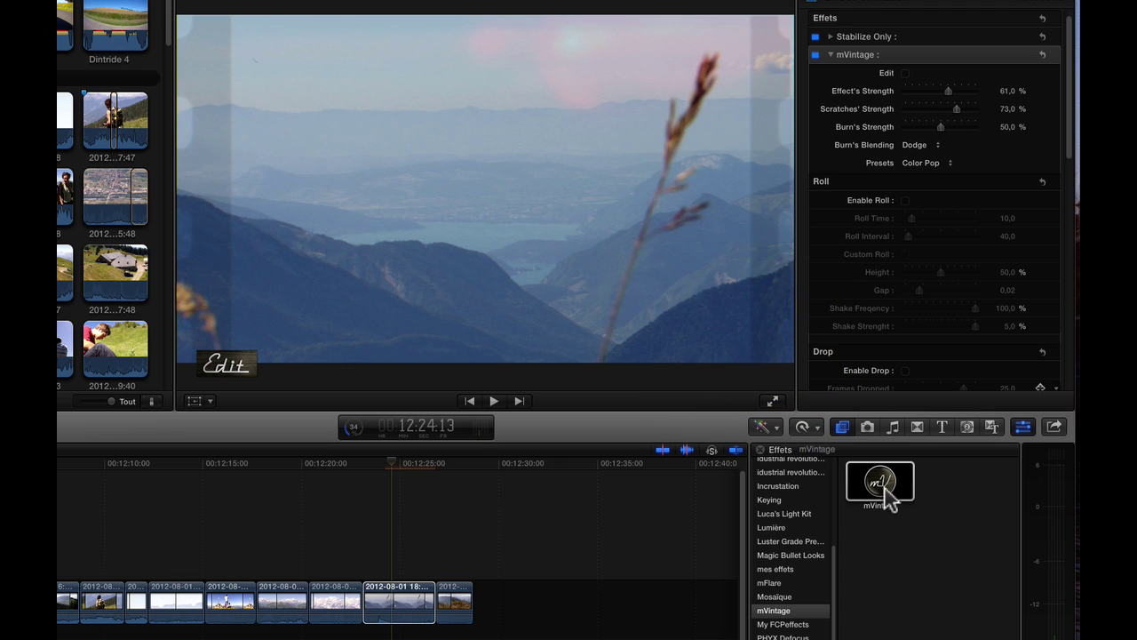
{"action": "left_click", "coordinate": [893, 491]}
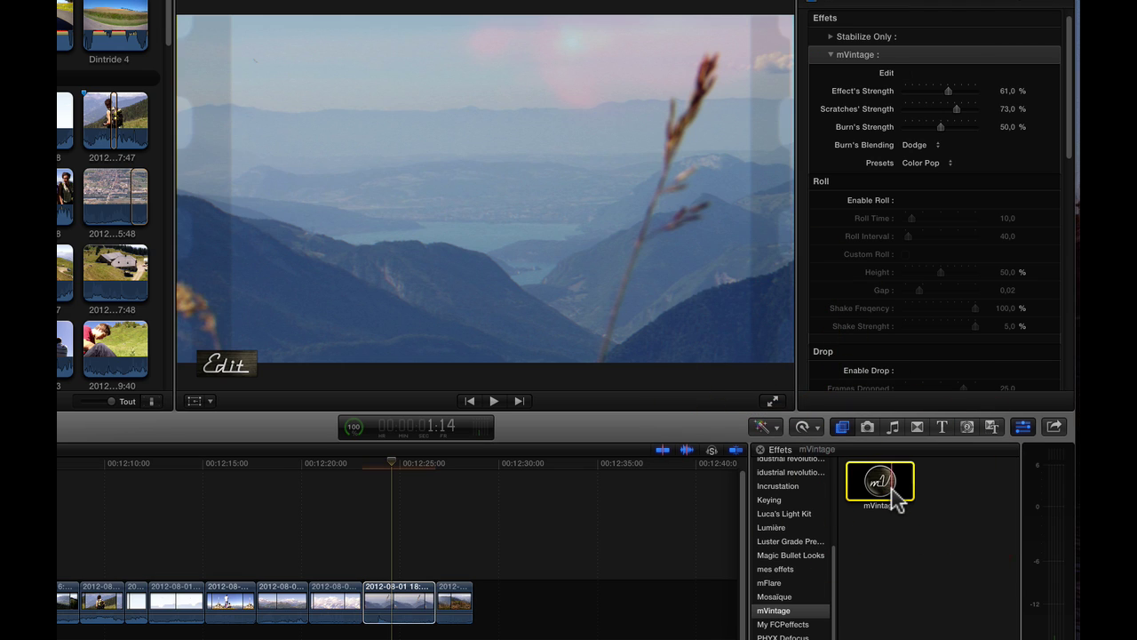